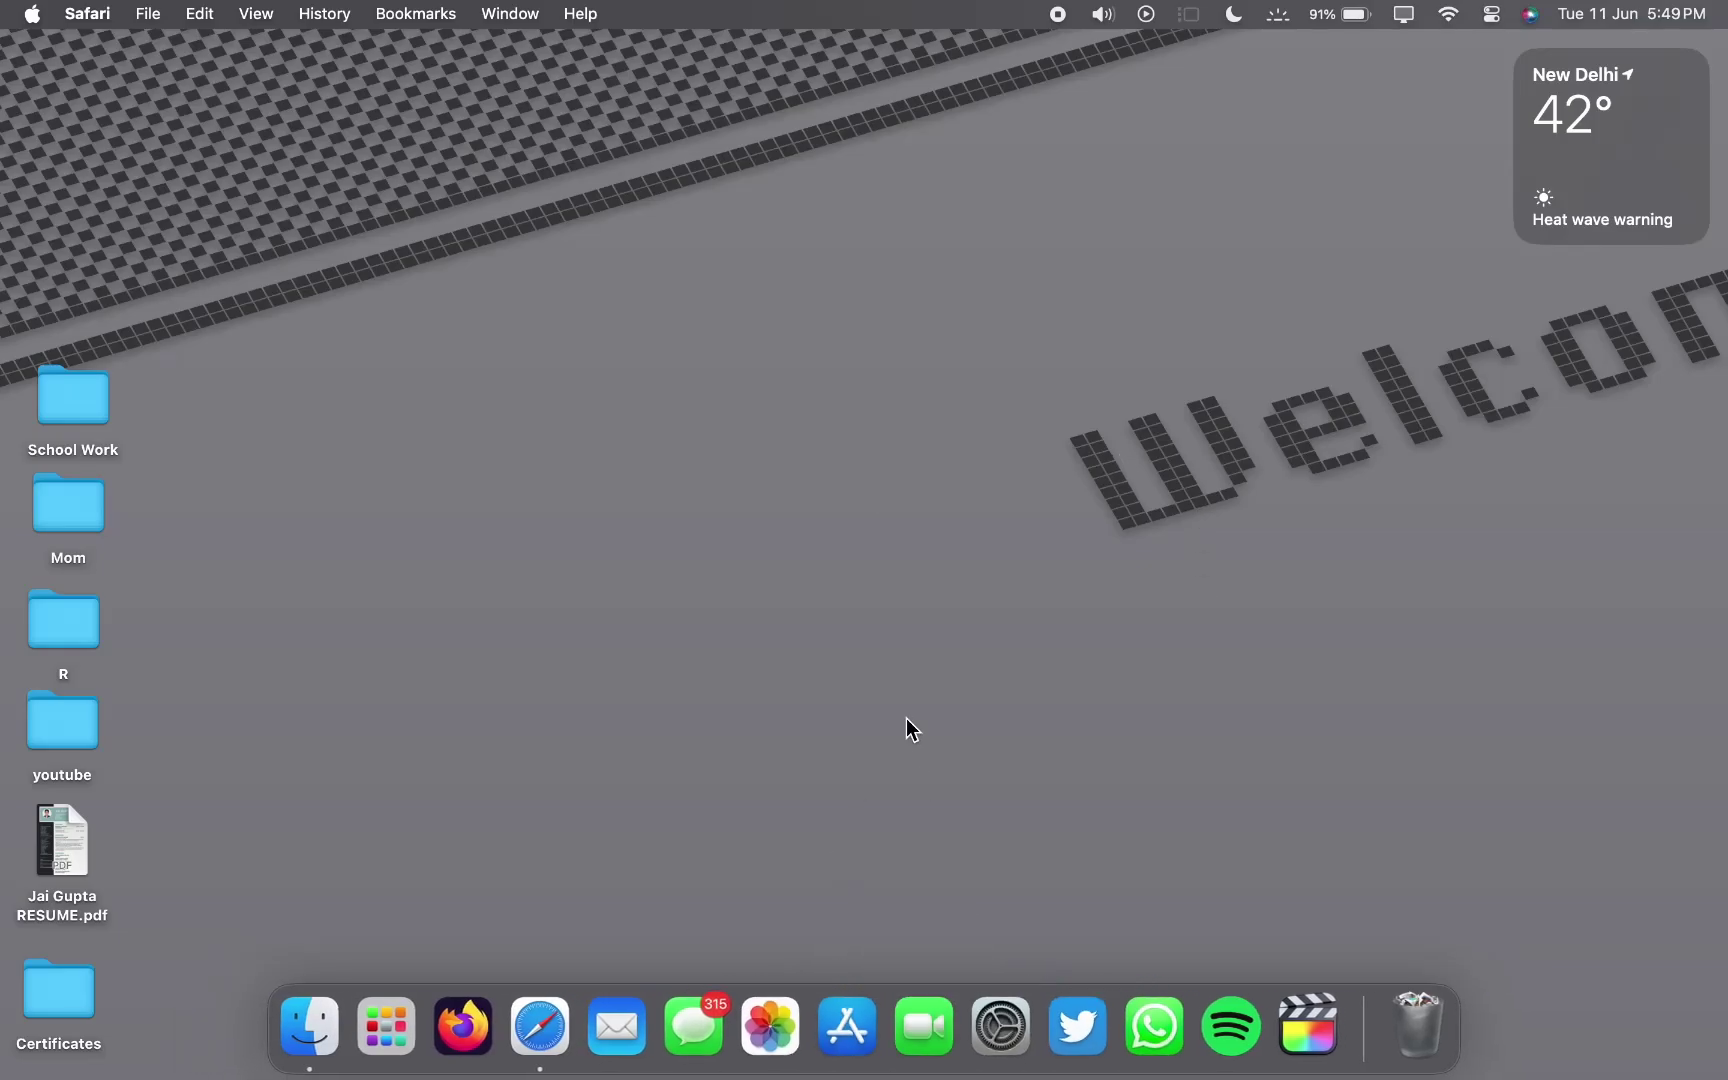
Open About This Mac from the Apple menu and show its full details in System Settings
right_click(912, 729)
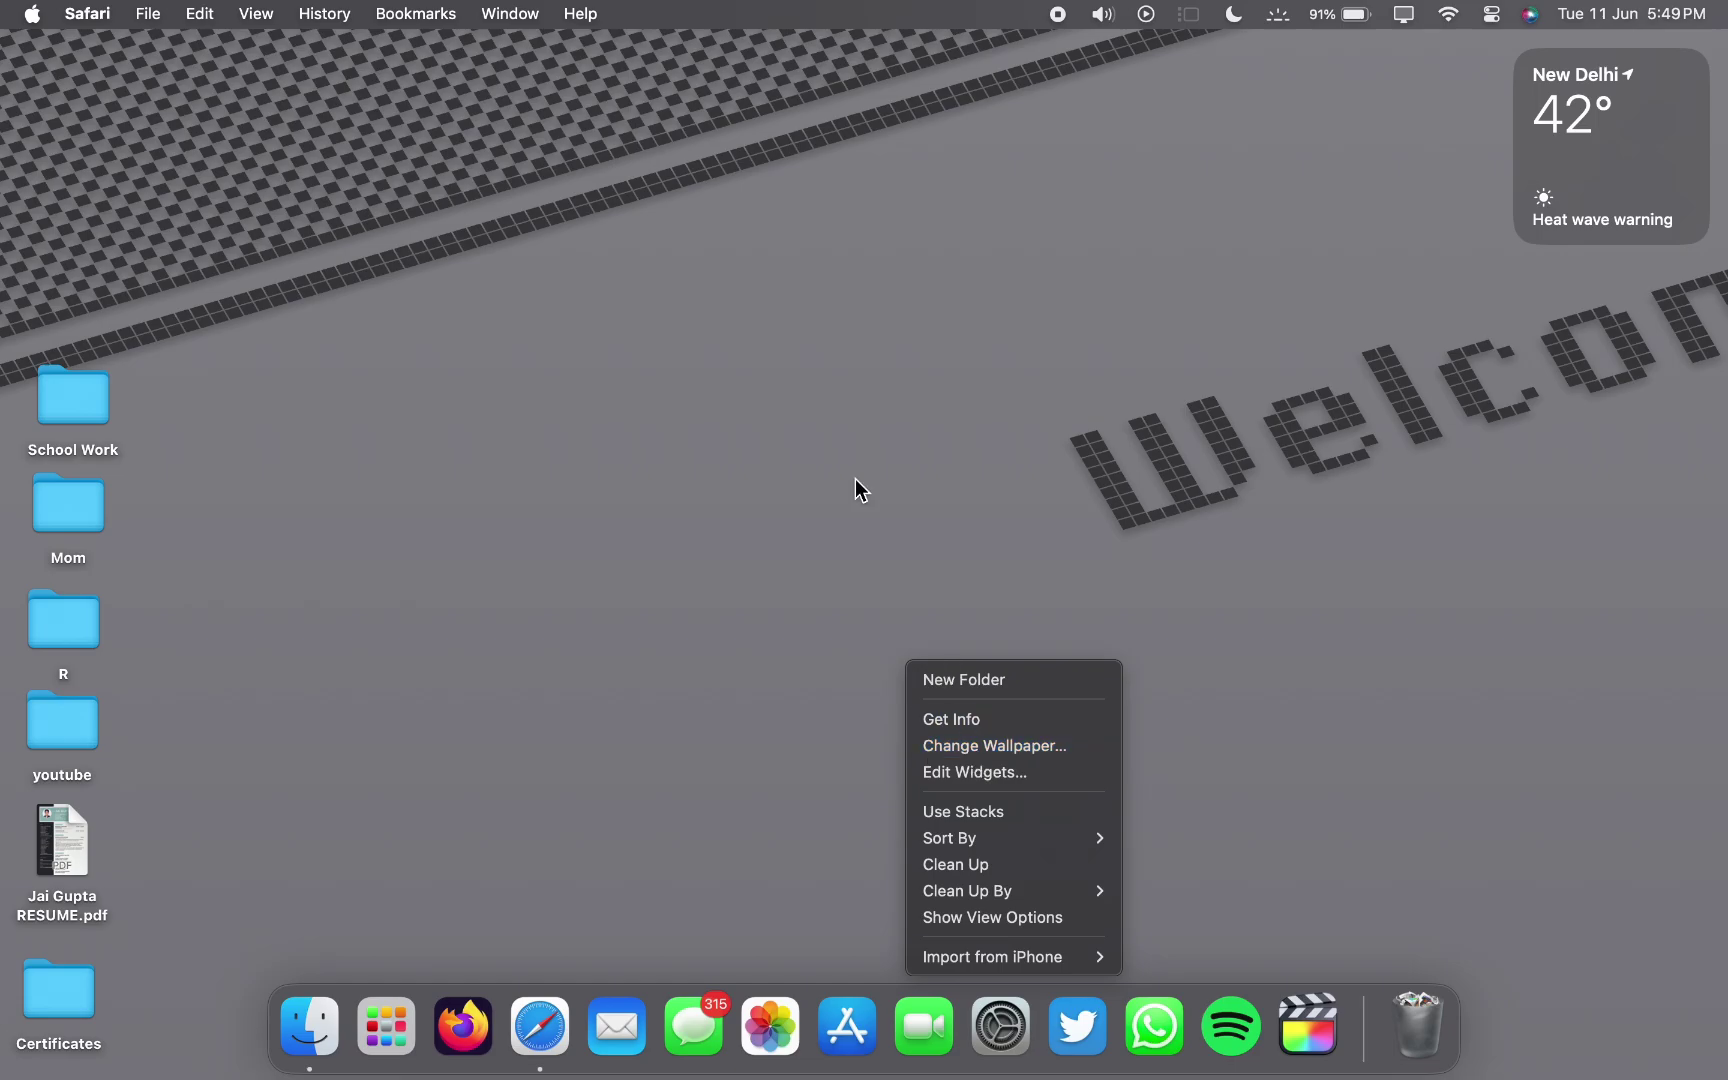
click(813, 432)
click(5, 8)
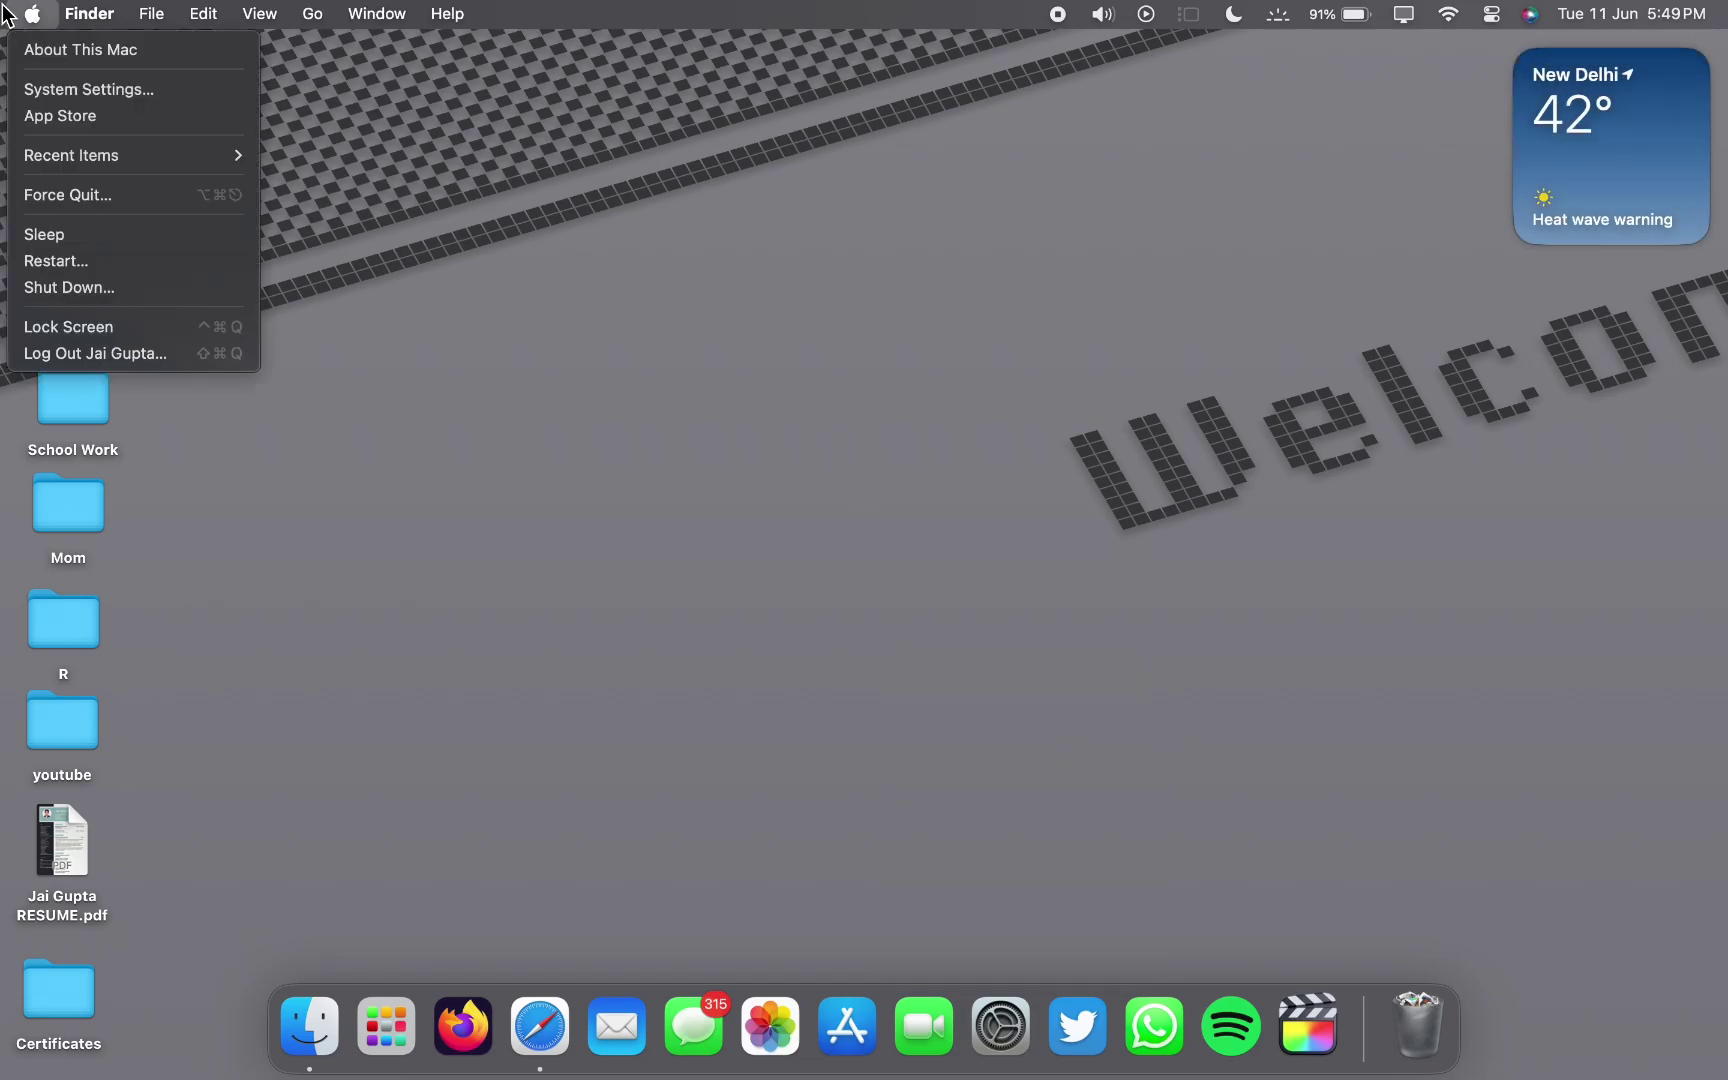
click(43, 55)
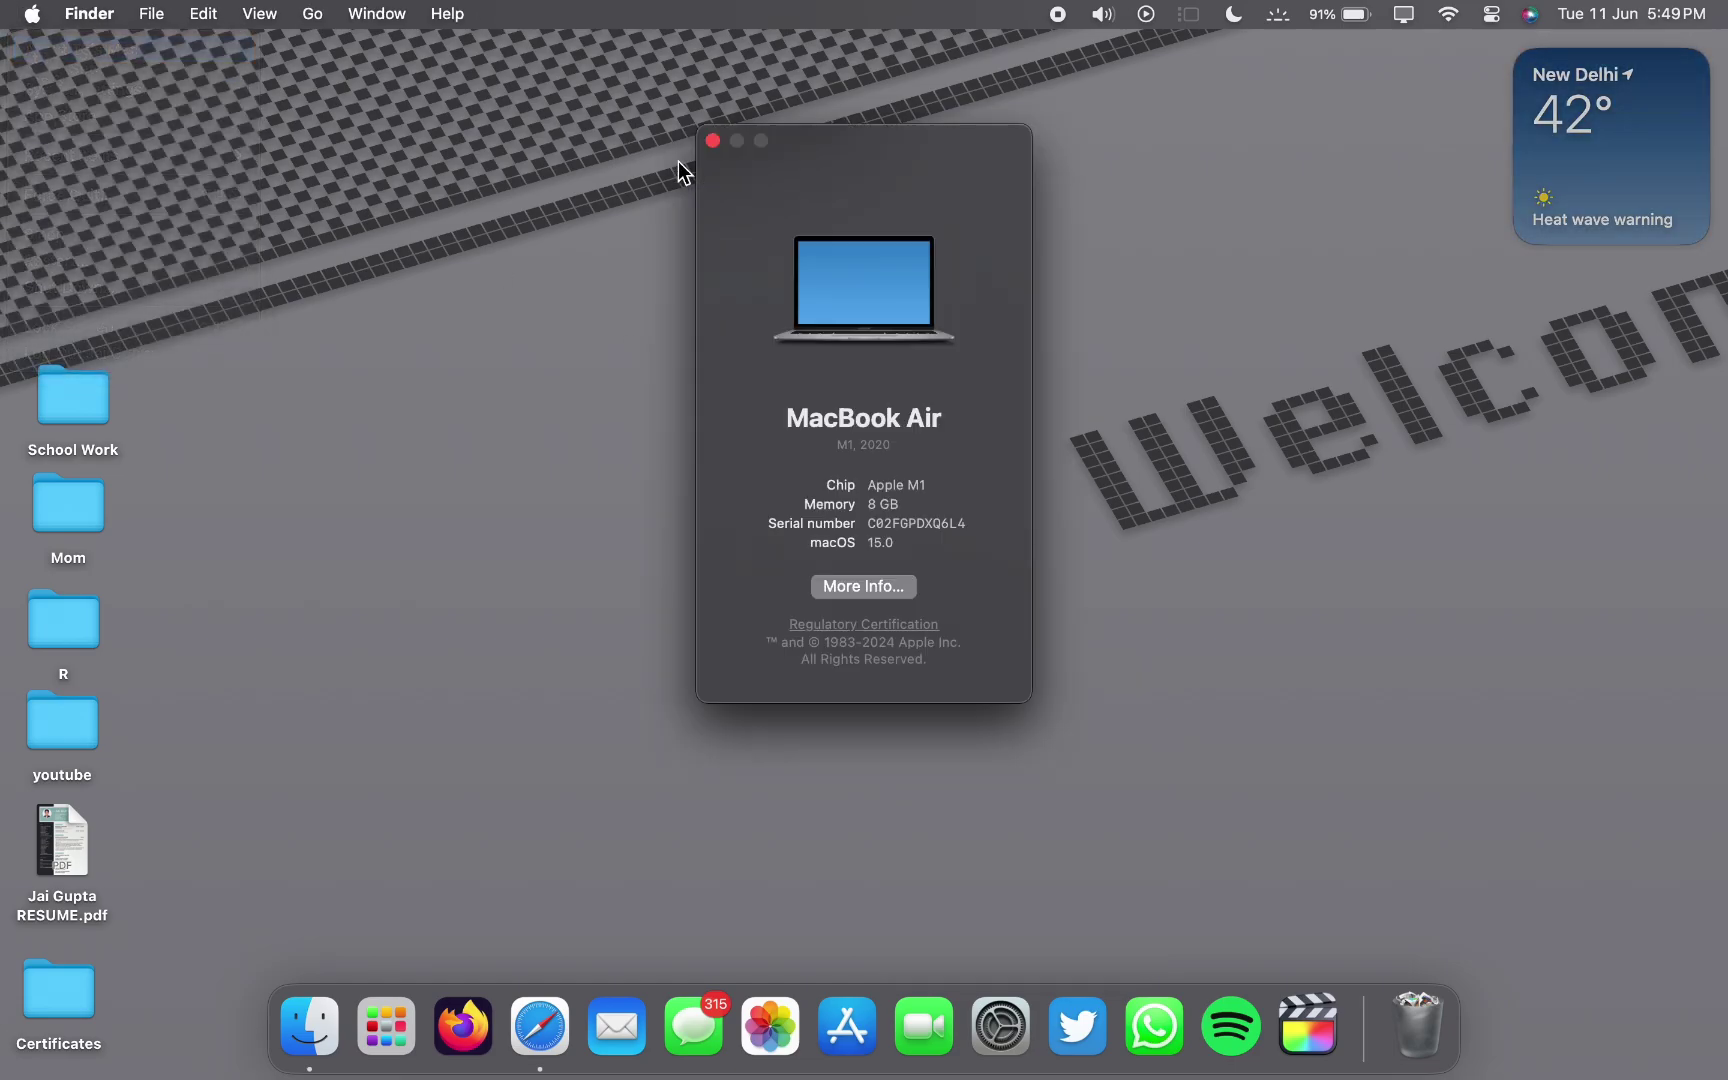
click(836, 598)
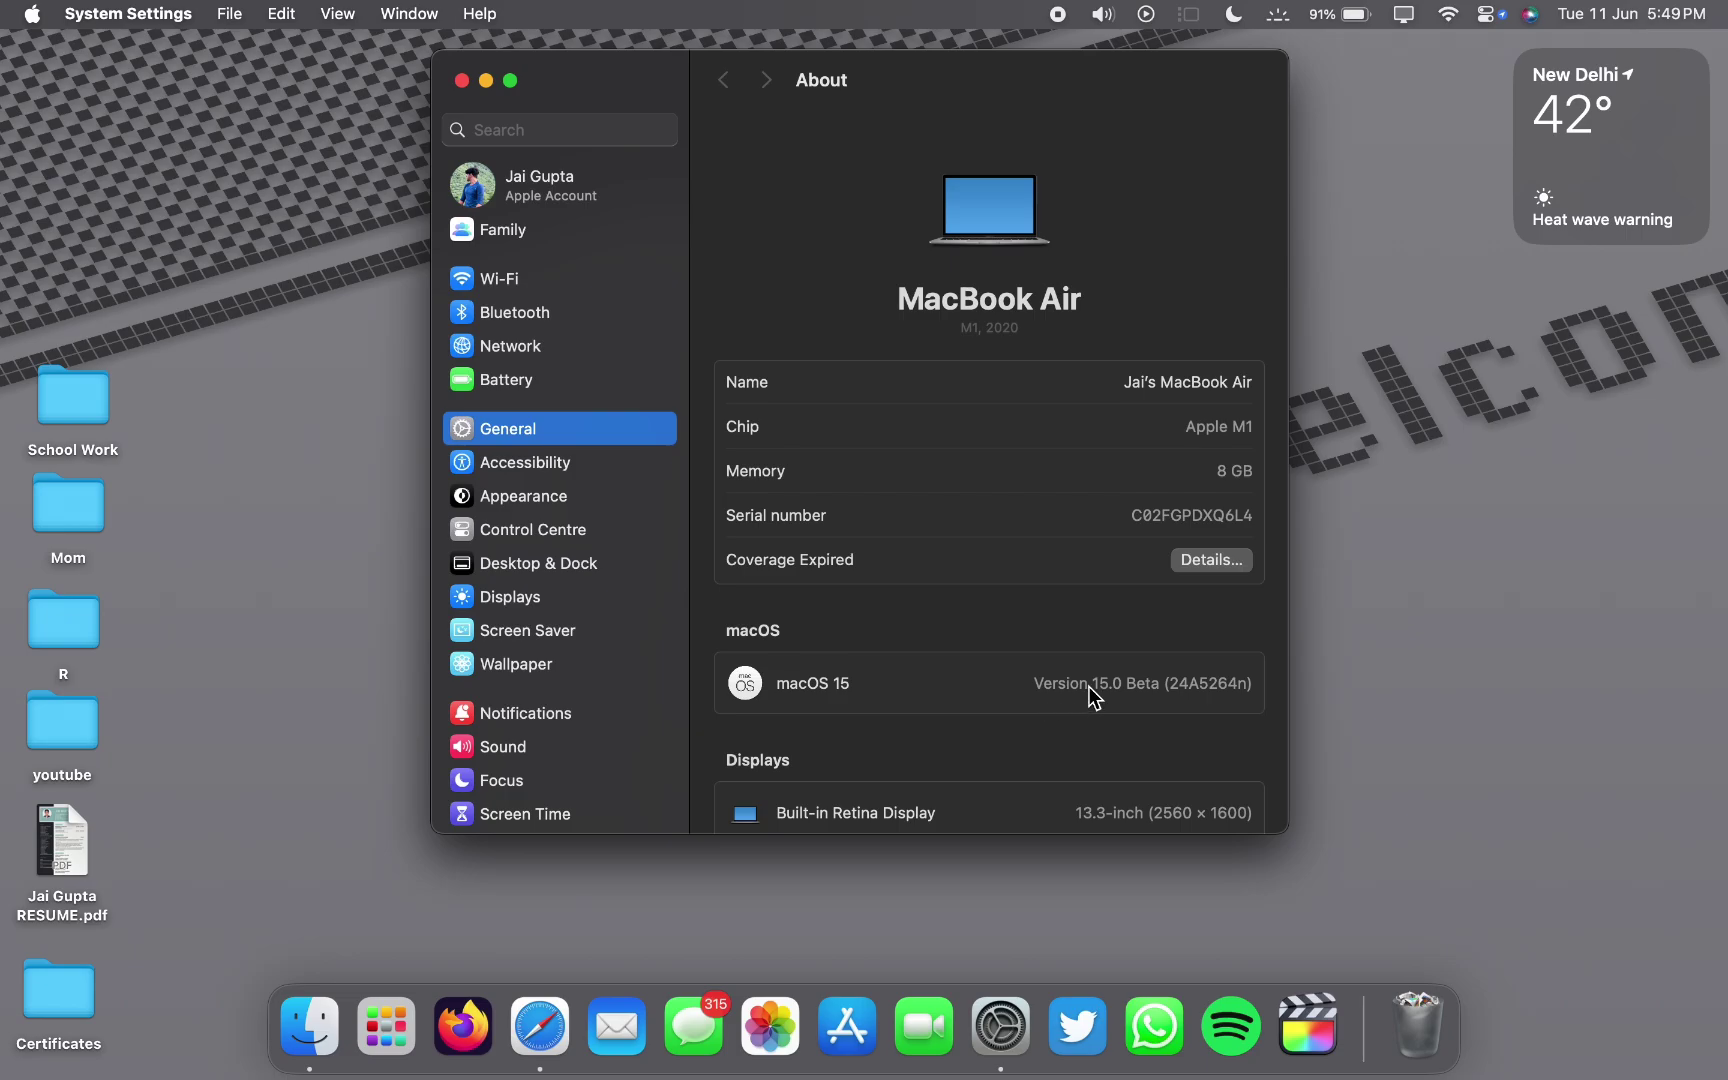
Go through Appearance to the Wallpaper page showing the Macintosh wallpaper's Dark and Random colour settings
scroll(1096, 697, down, 1)
click(583, 497)
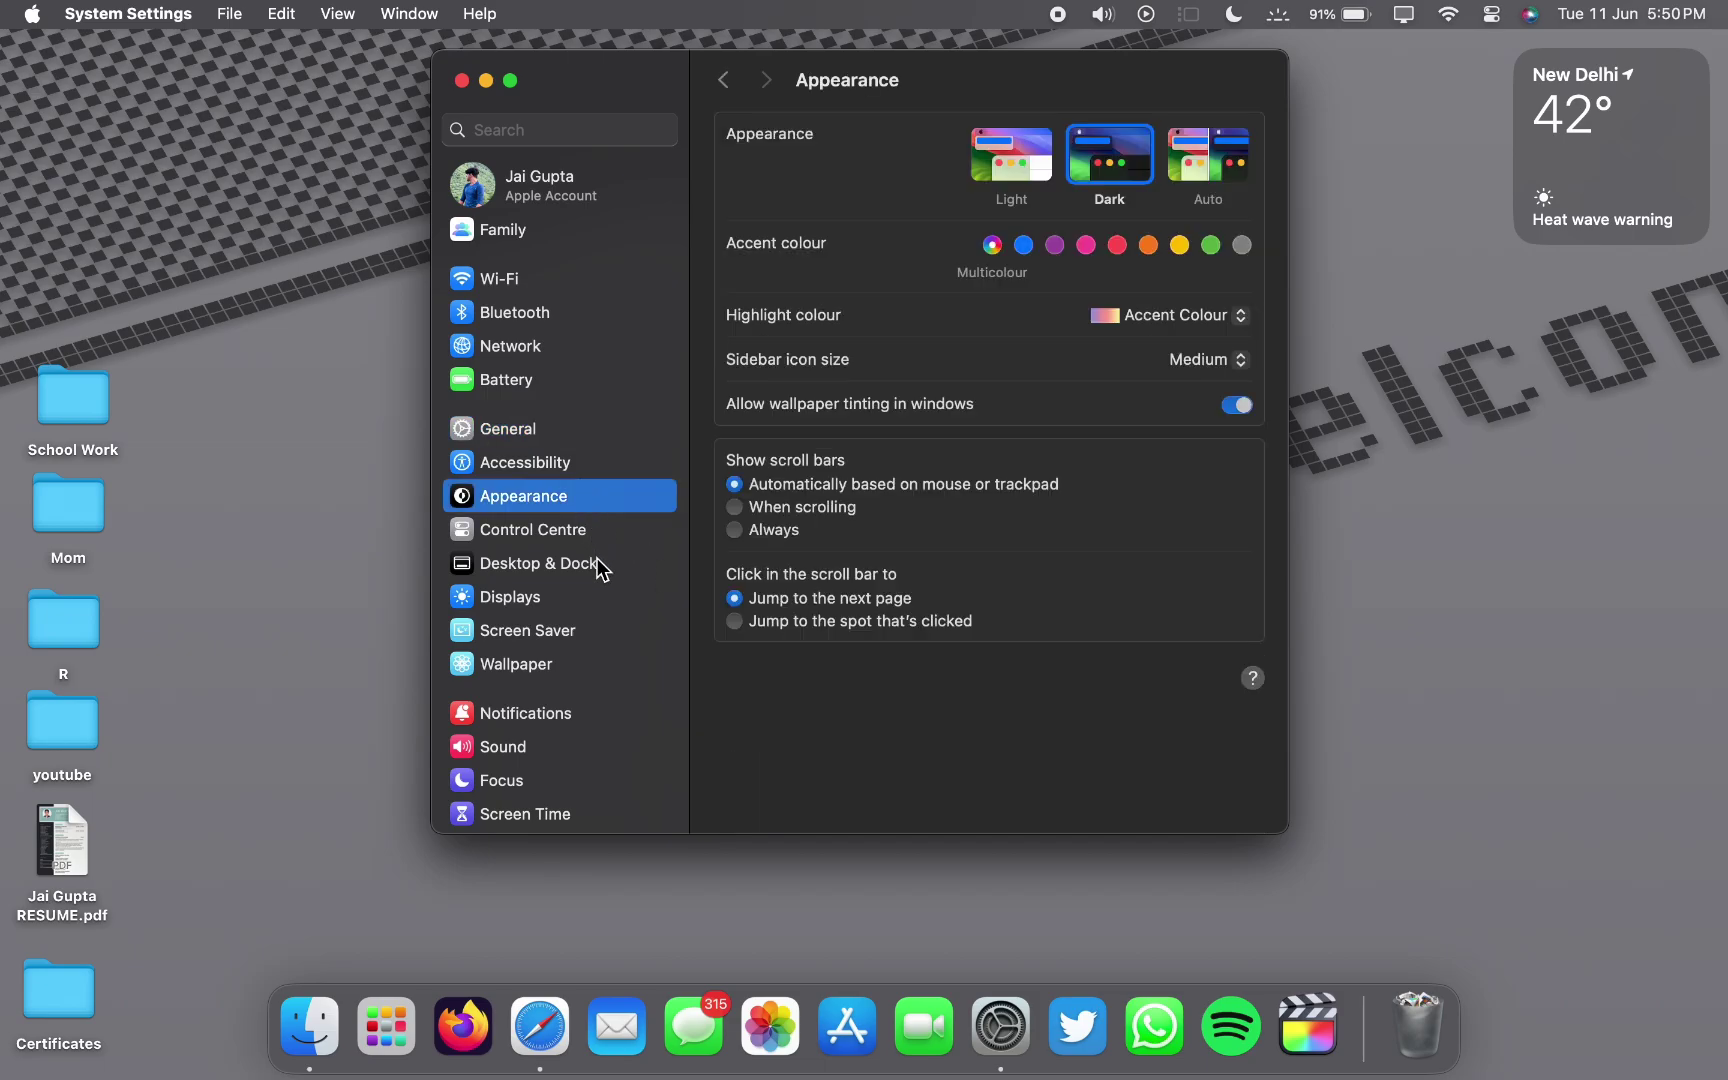
click(597, 668)
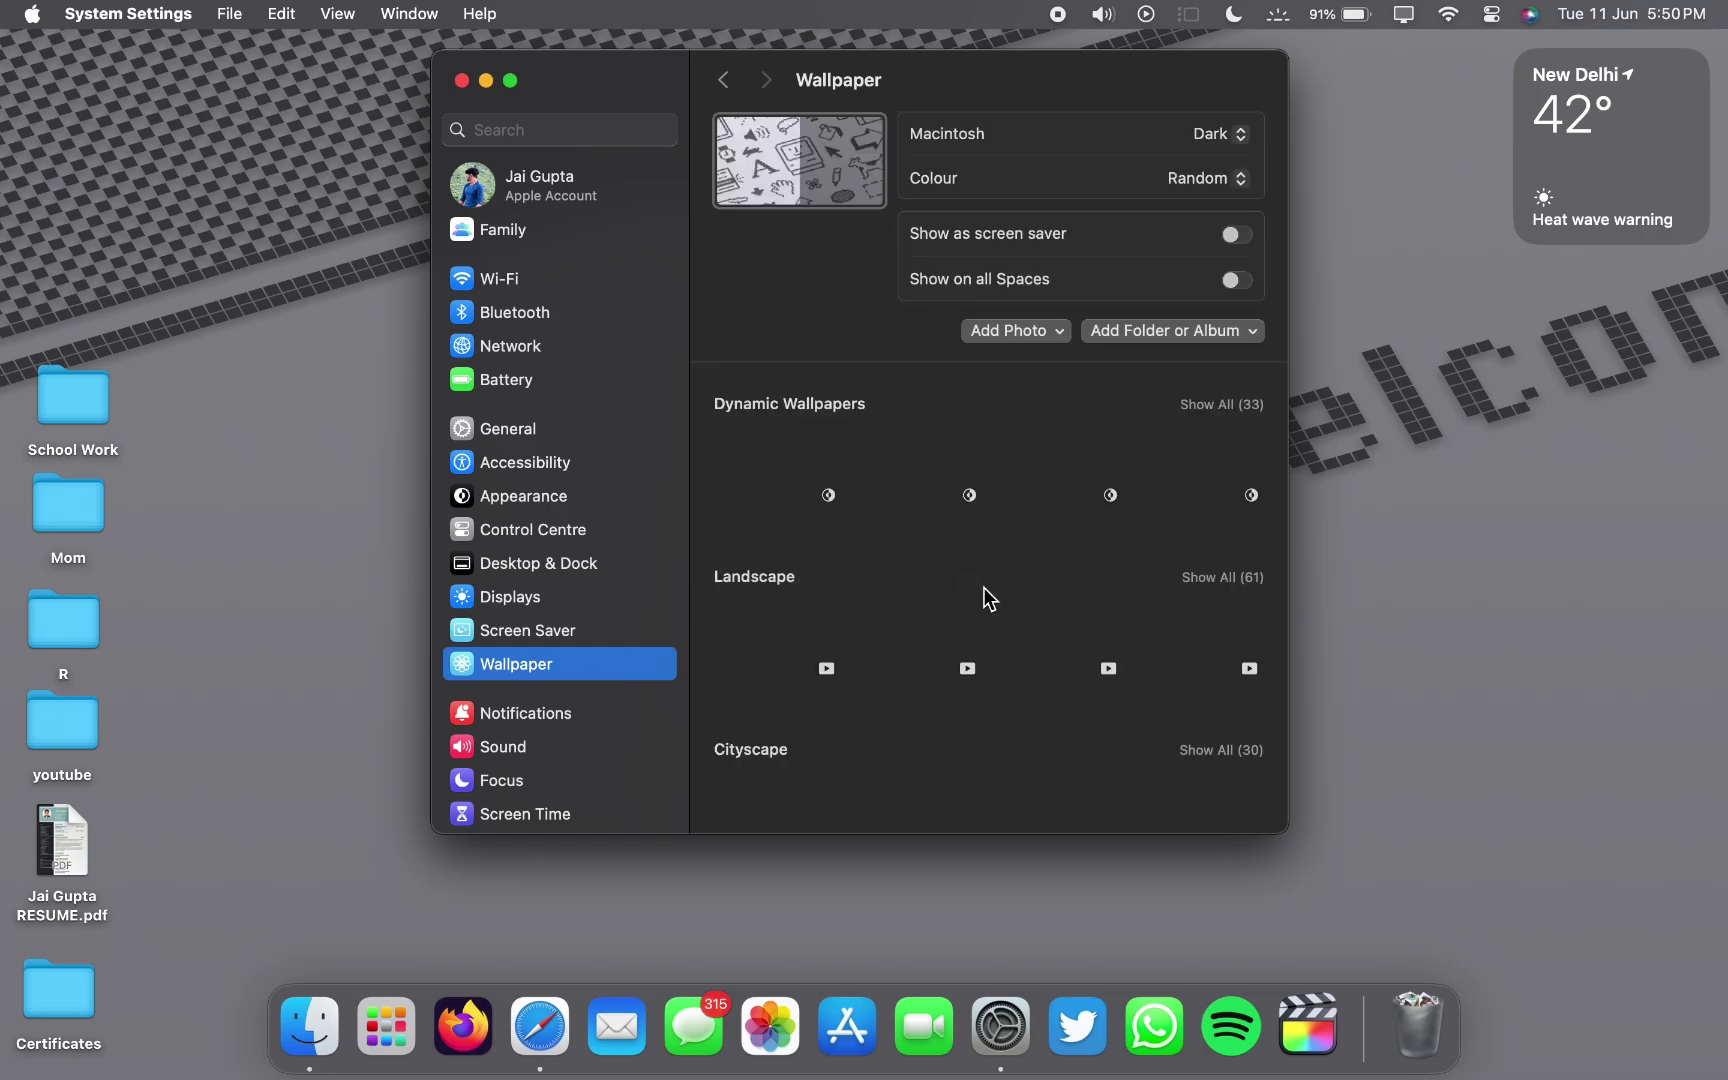
Switch the Macintosh wallpaper to Light and preview it on the desktop
click(1241, 137)
click(1241, 108)
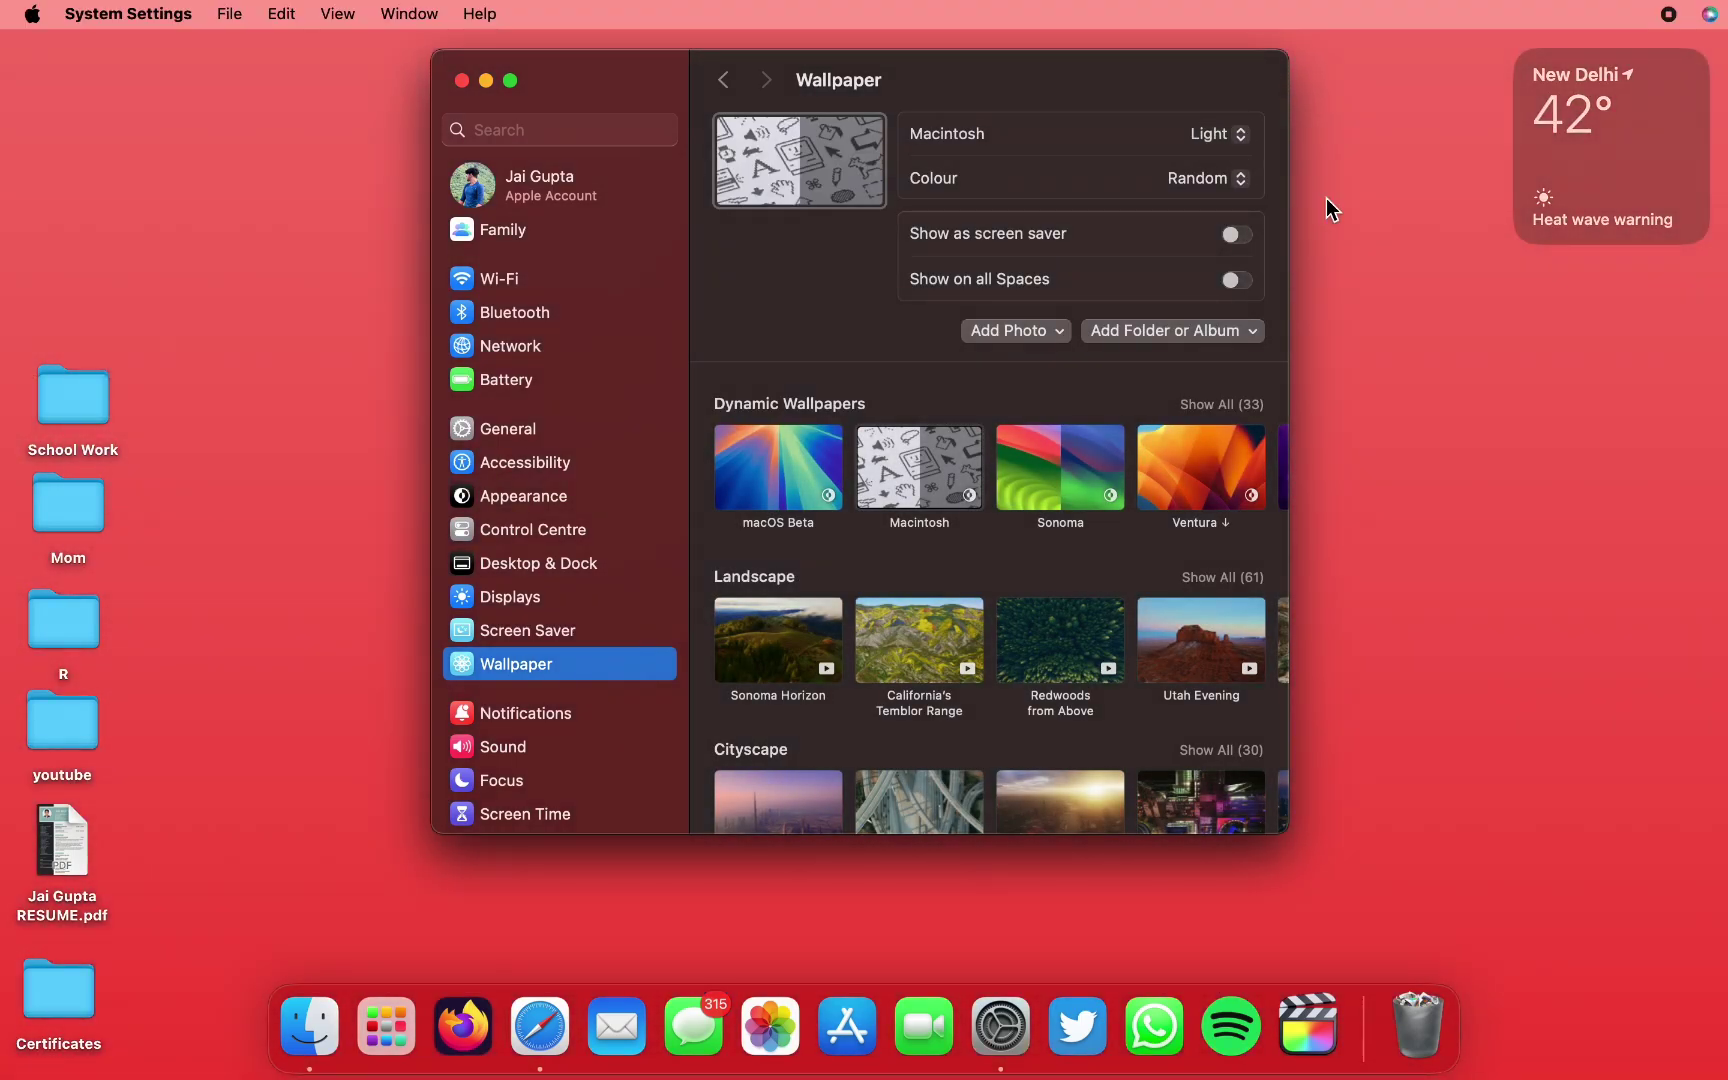
click(1326, 198)
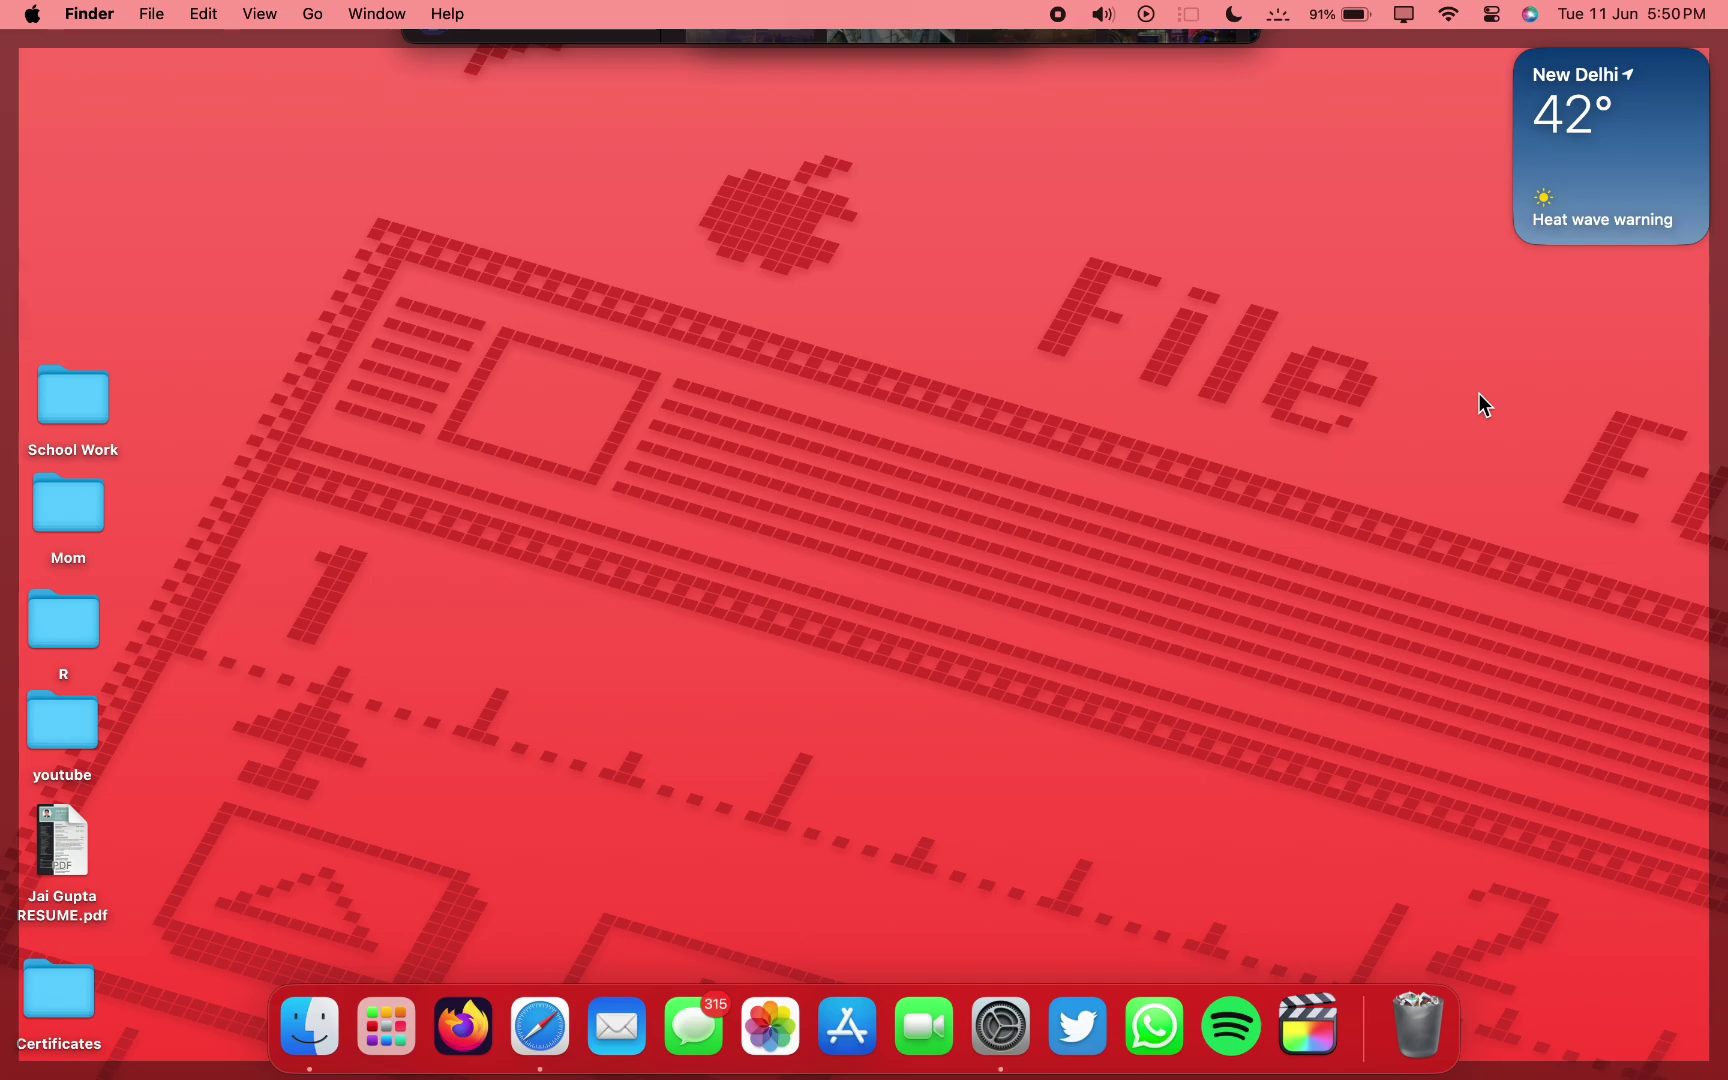
right_click(1403, 418)
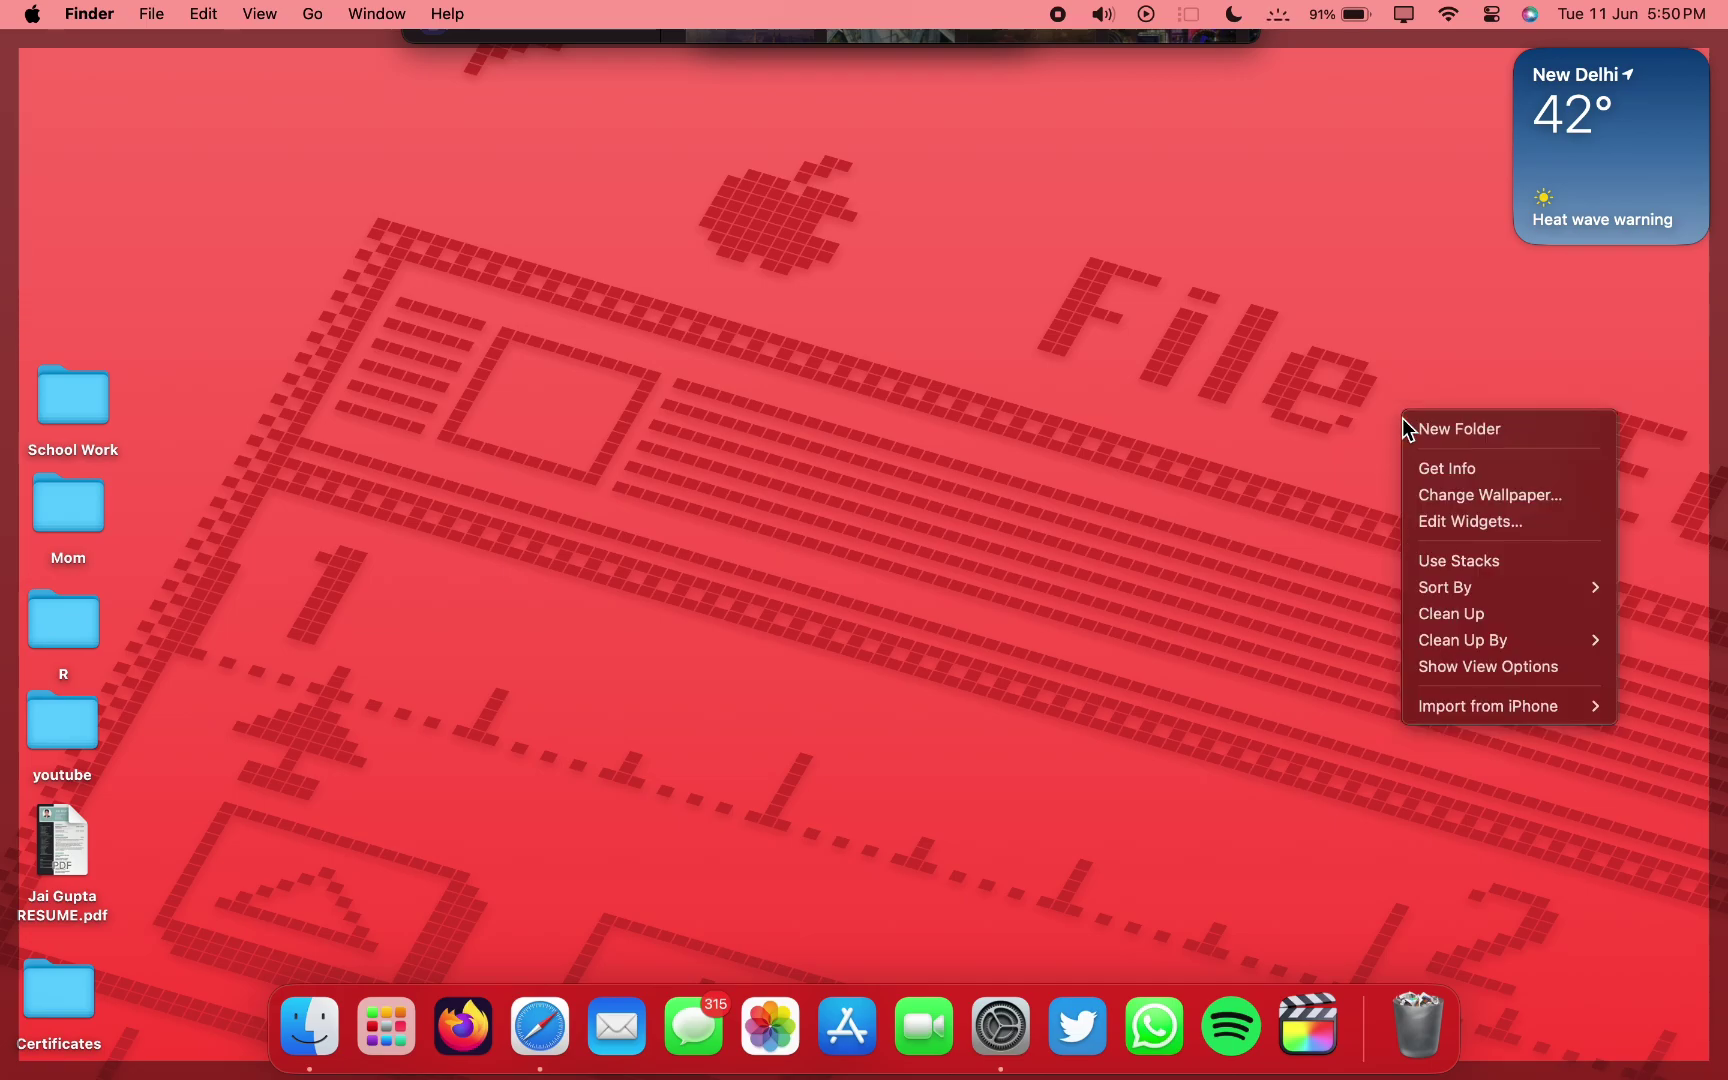
click(1148, 675)
click(1000, 1027)
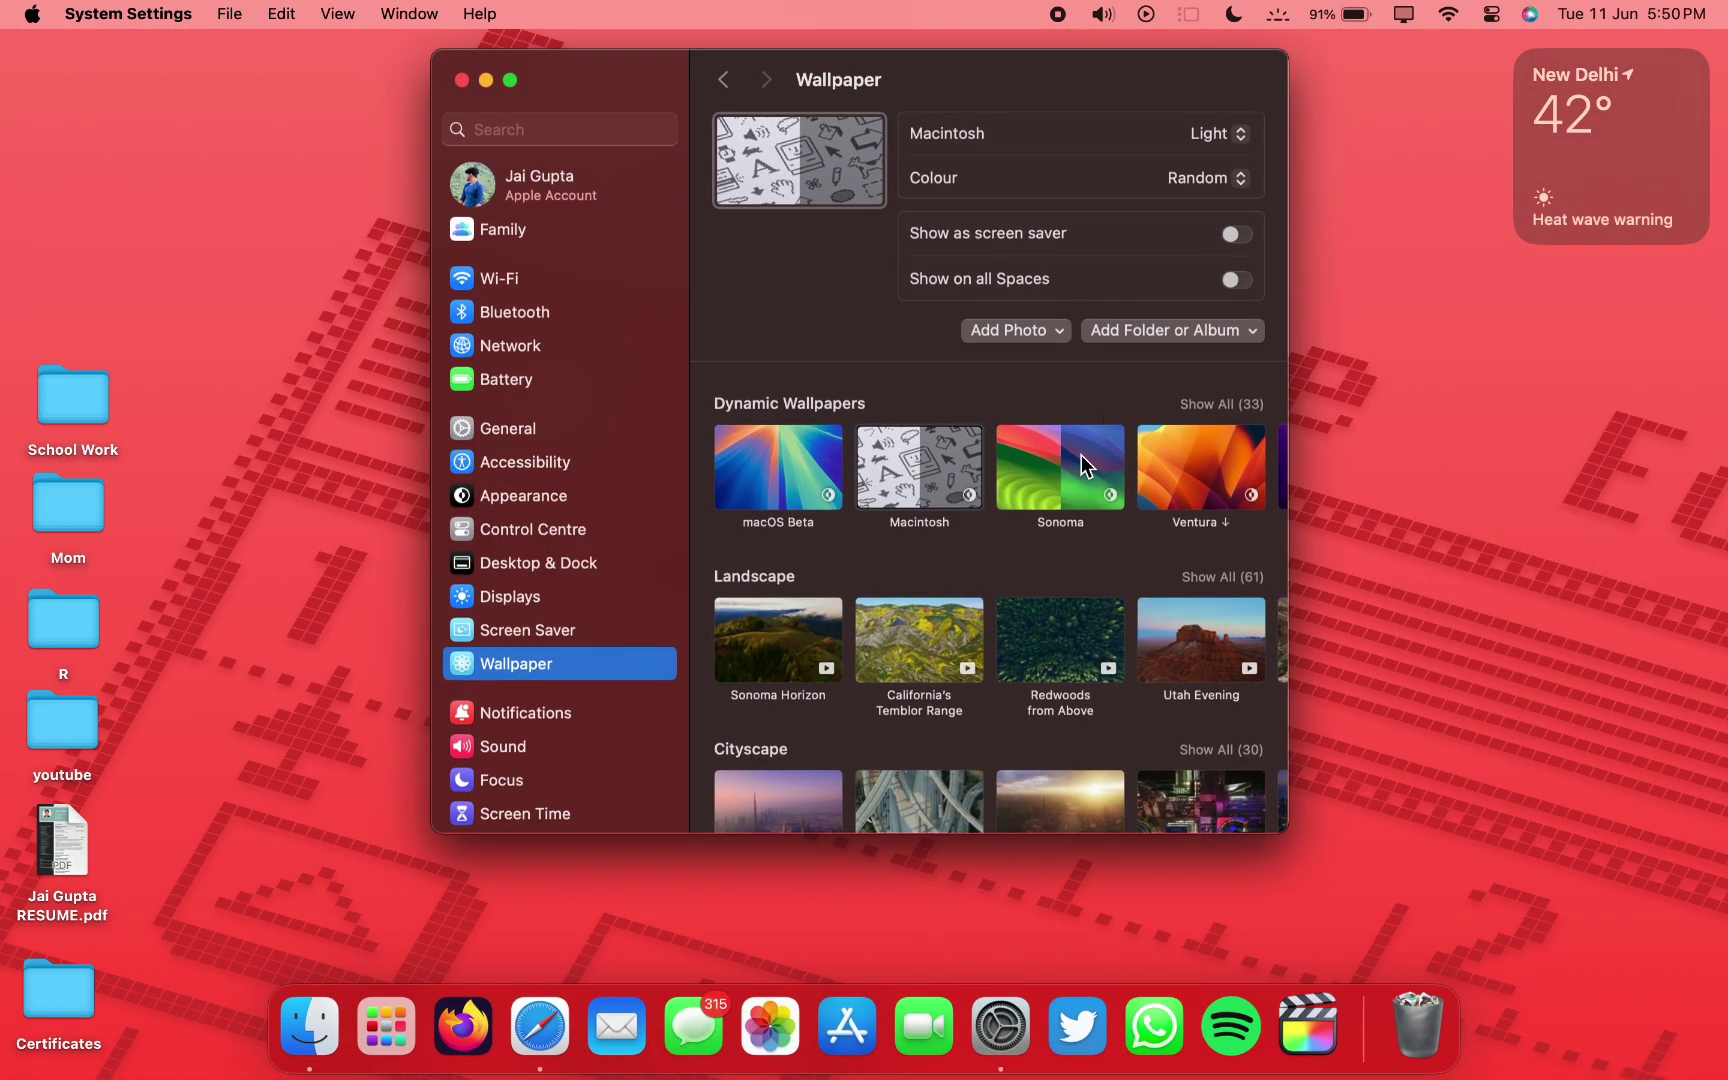
Set the Macintosh wallpaper back to Dark, try Green, then choose Accent colour and preview
click(1216, 146)
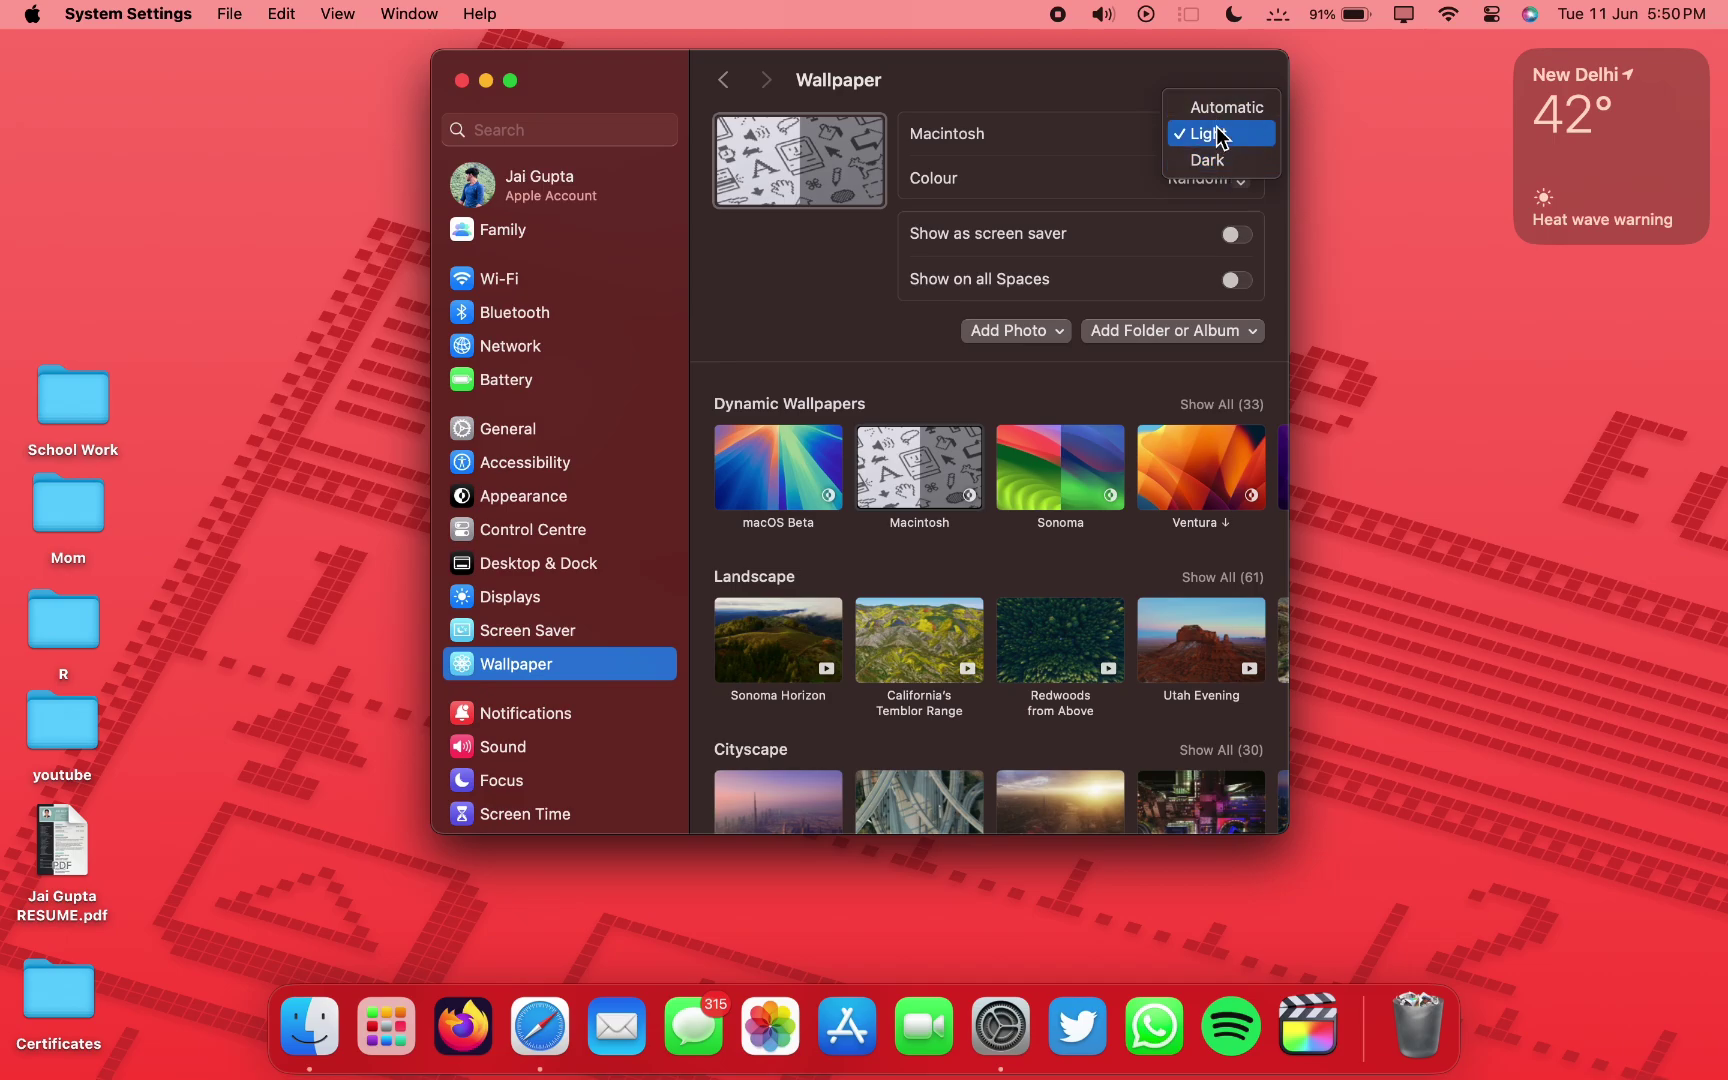
click(1212, 160)
click(1221, 186)
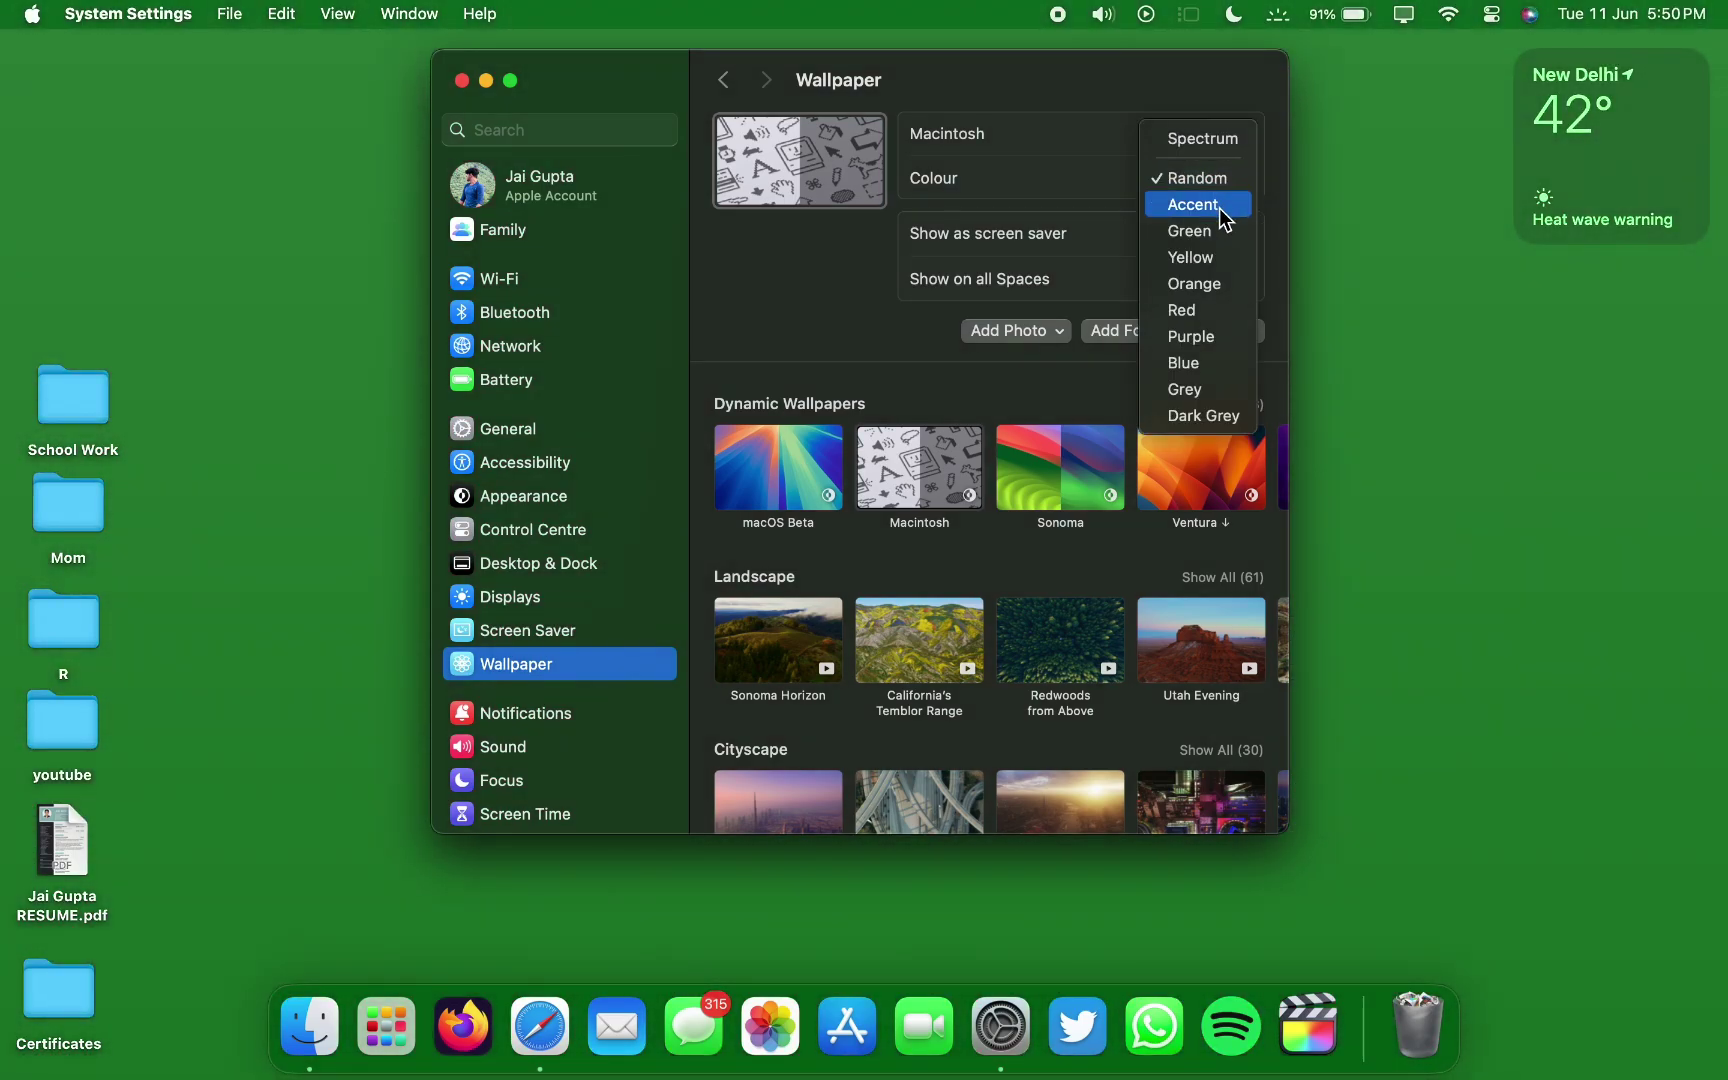
click(1224, 230)
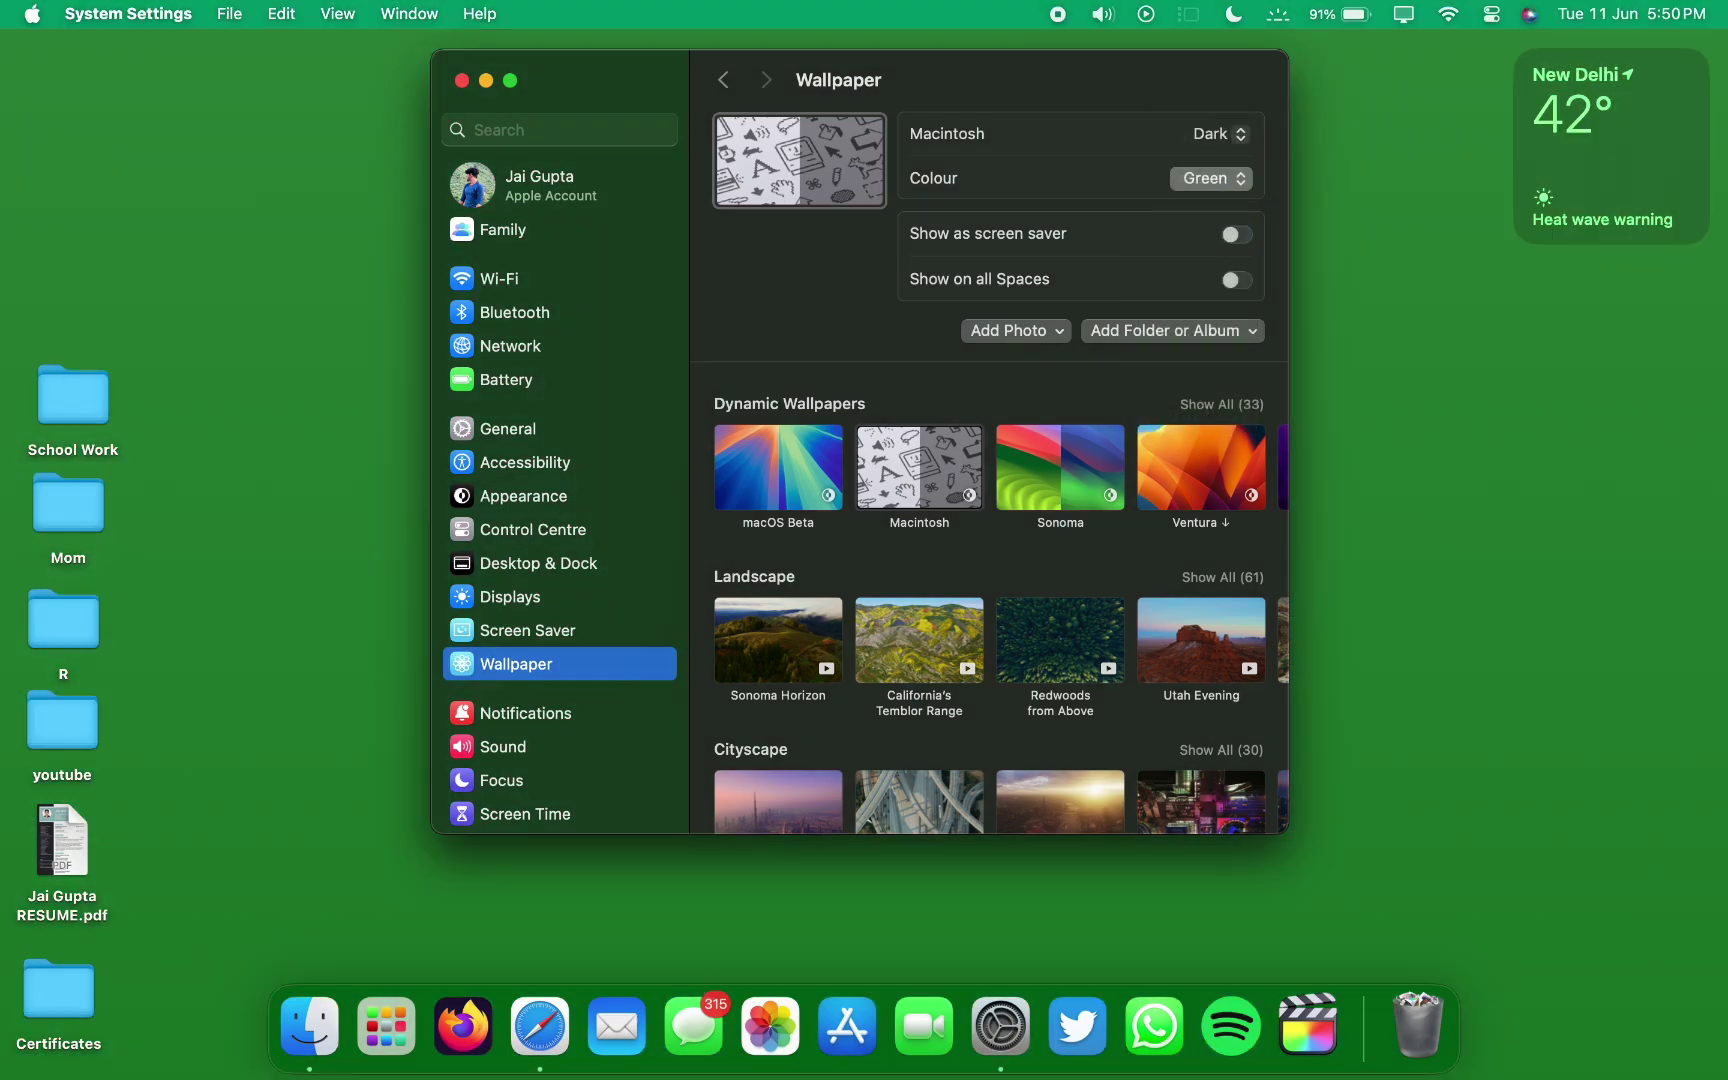
click(1245, 182)
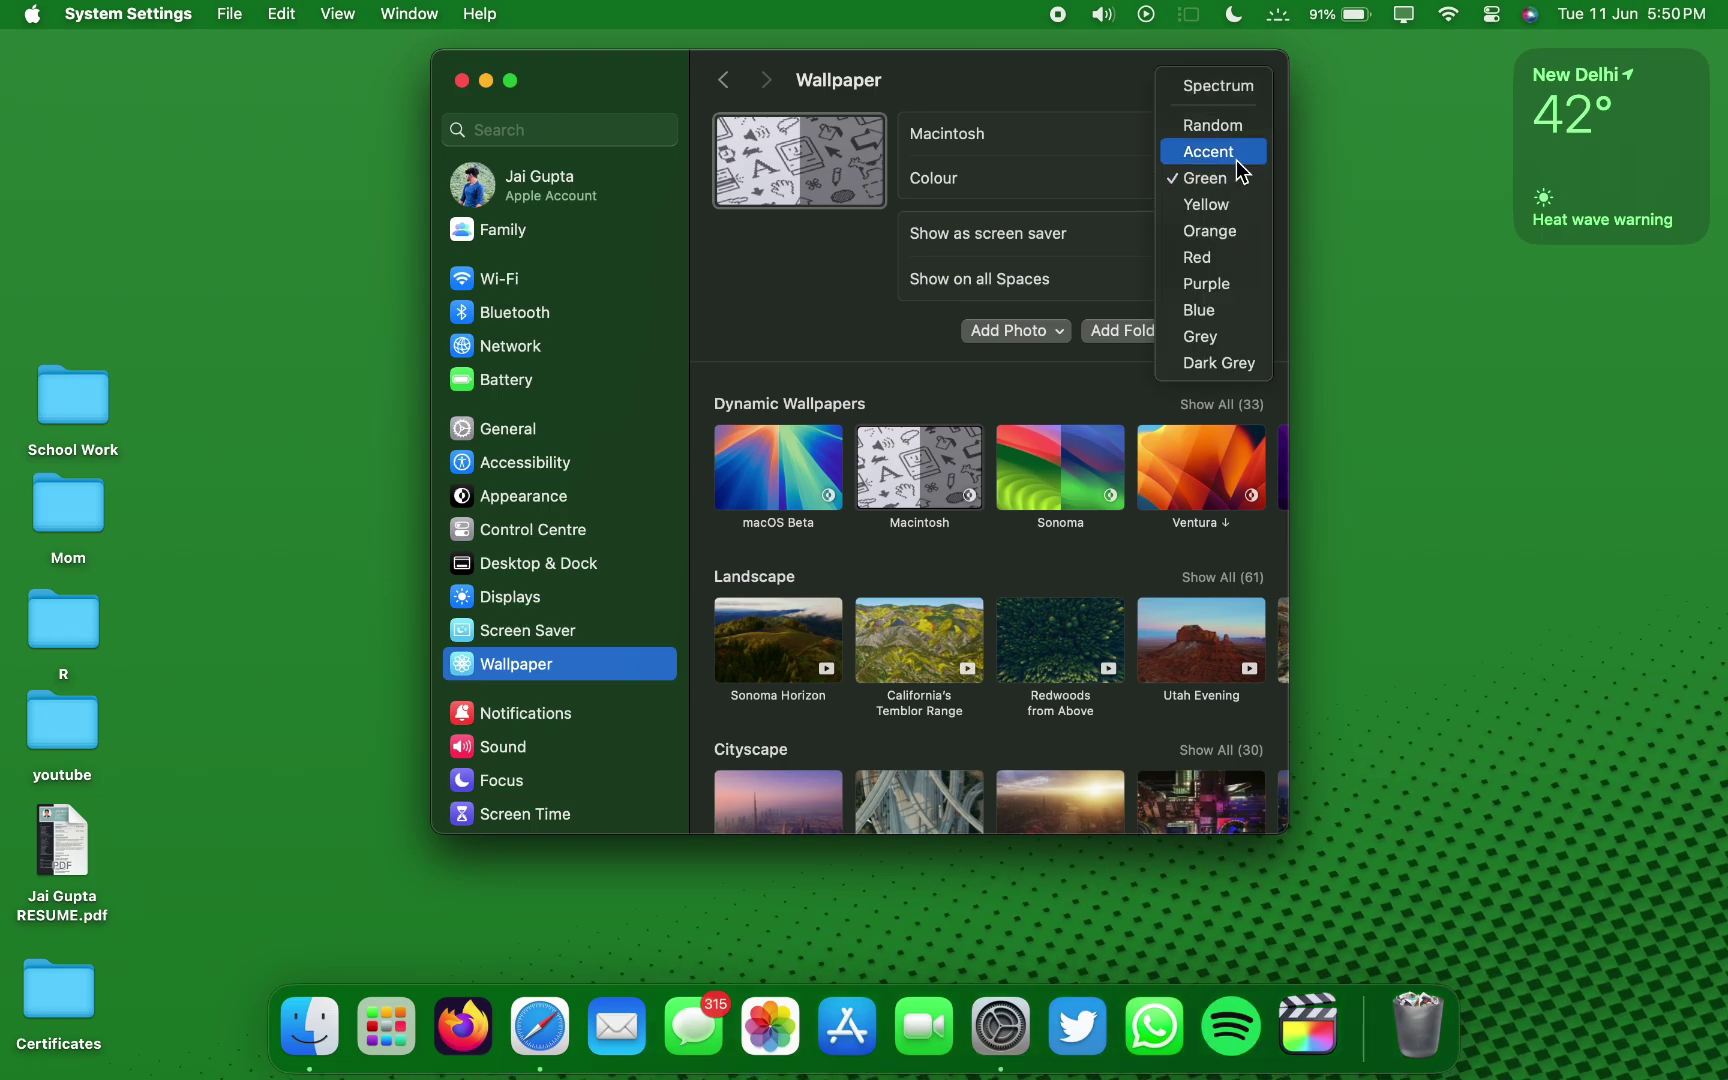
click(1237, 157)
click(1316, 247)
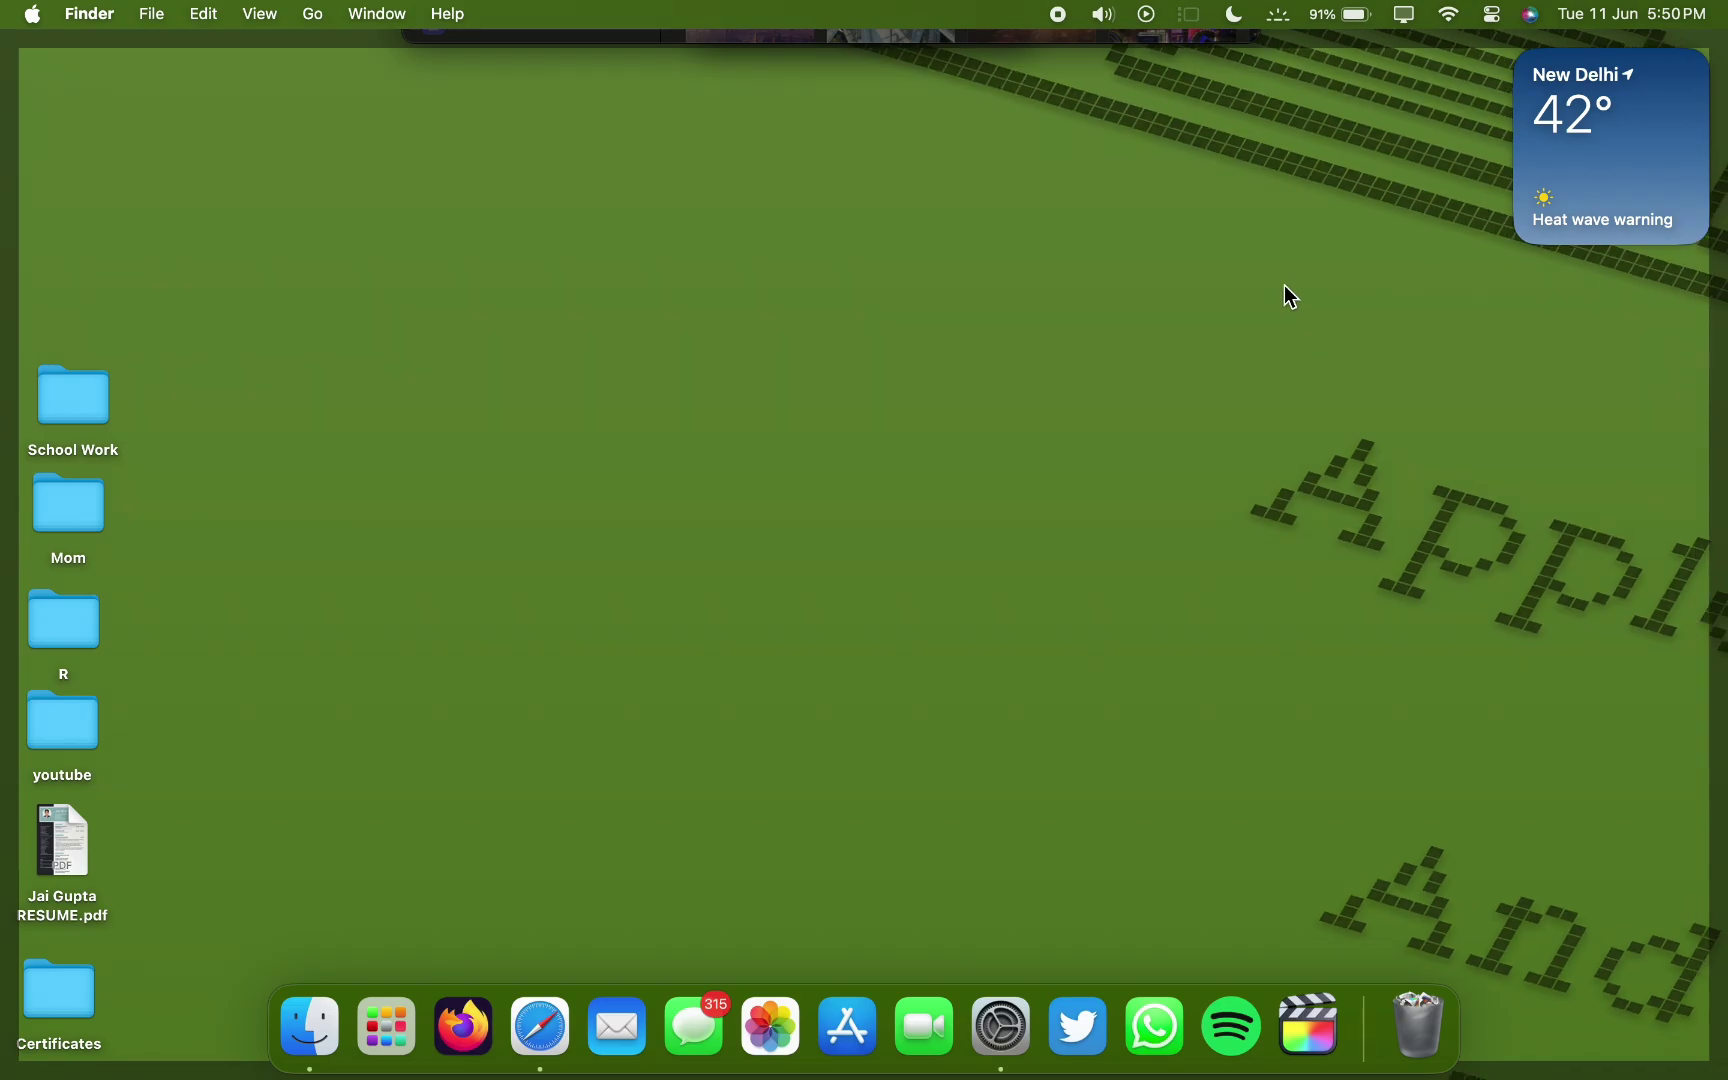
Change the Macintosh wallpaper colour to Green, then Yellow, and preview the desktop
click(1260, 312)
click(1228, 186)
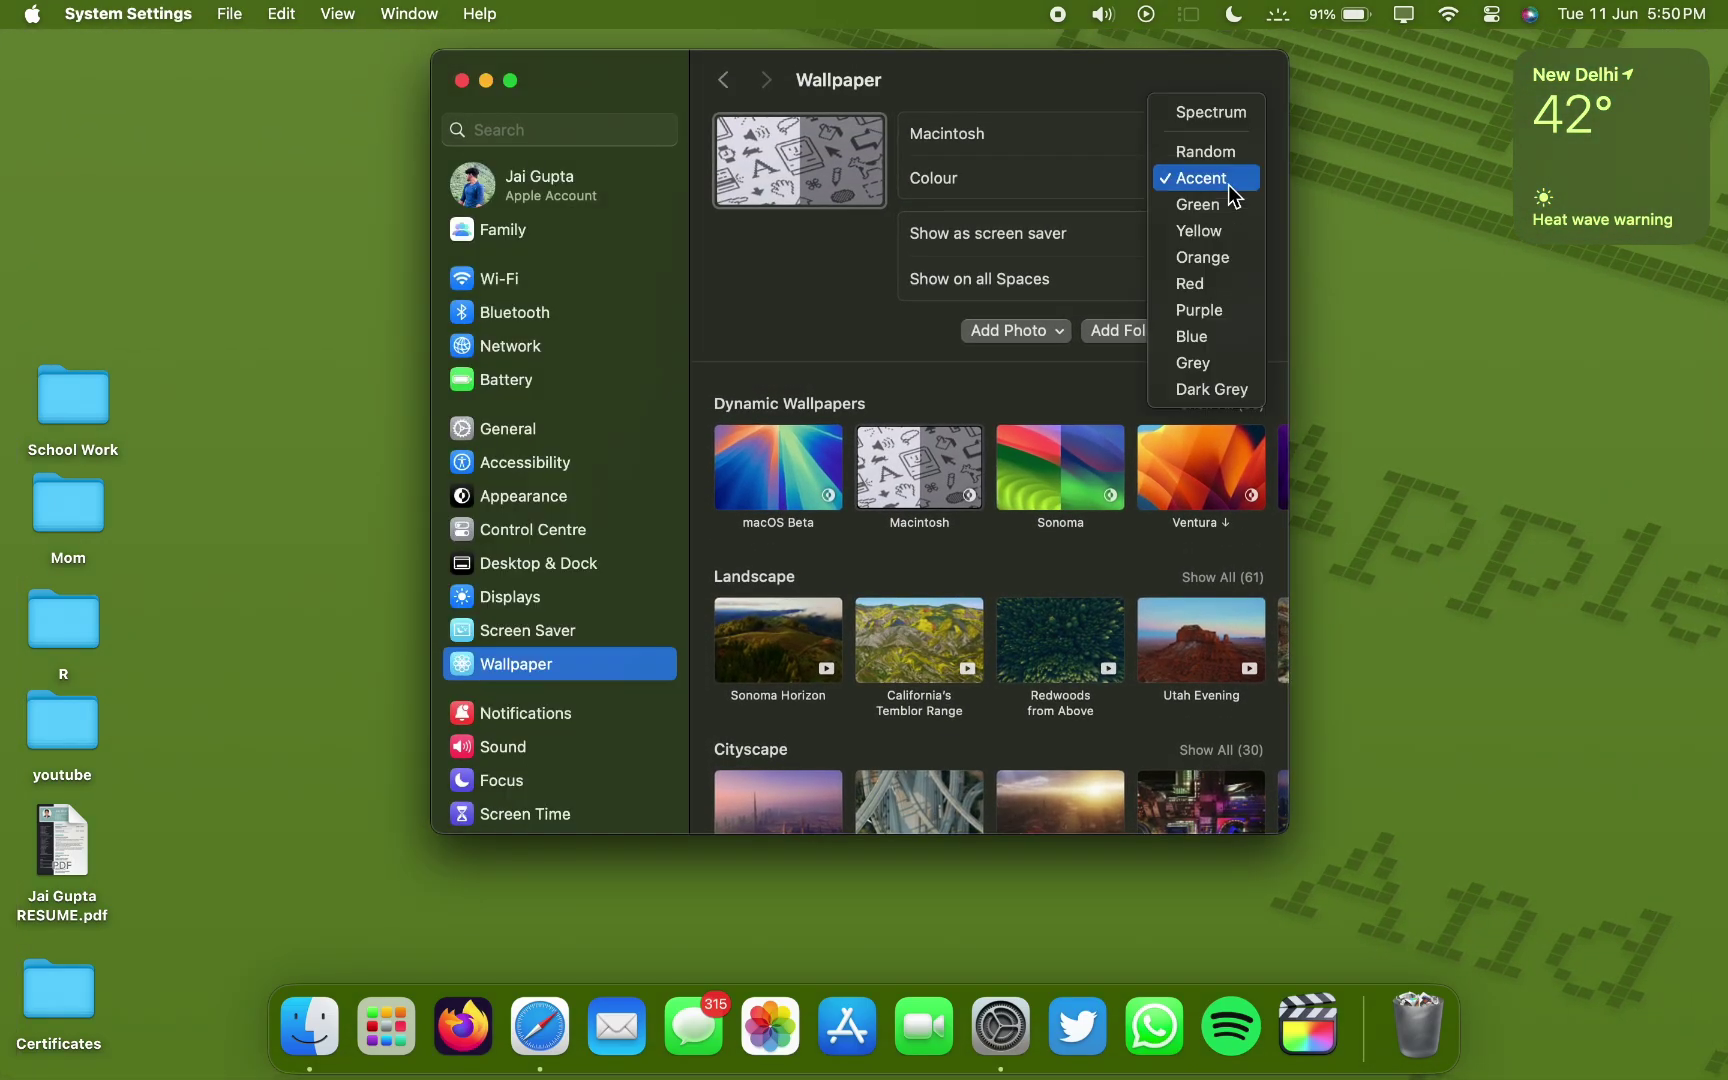
click(1223, 213)
click(1219, 181)
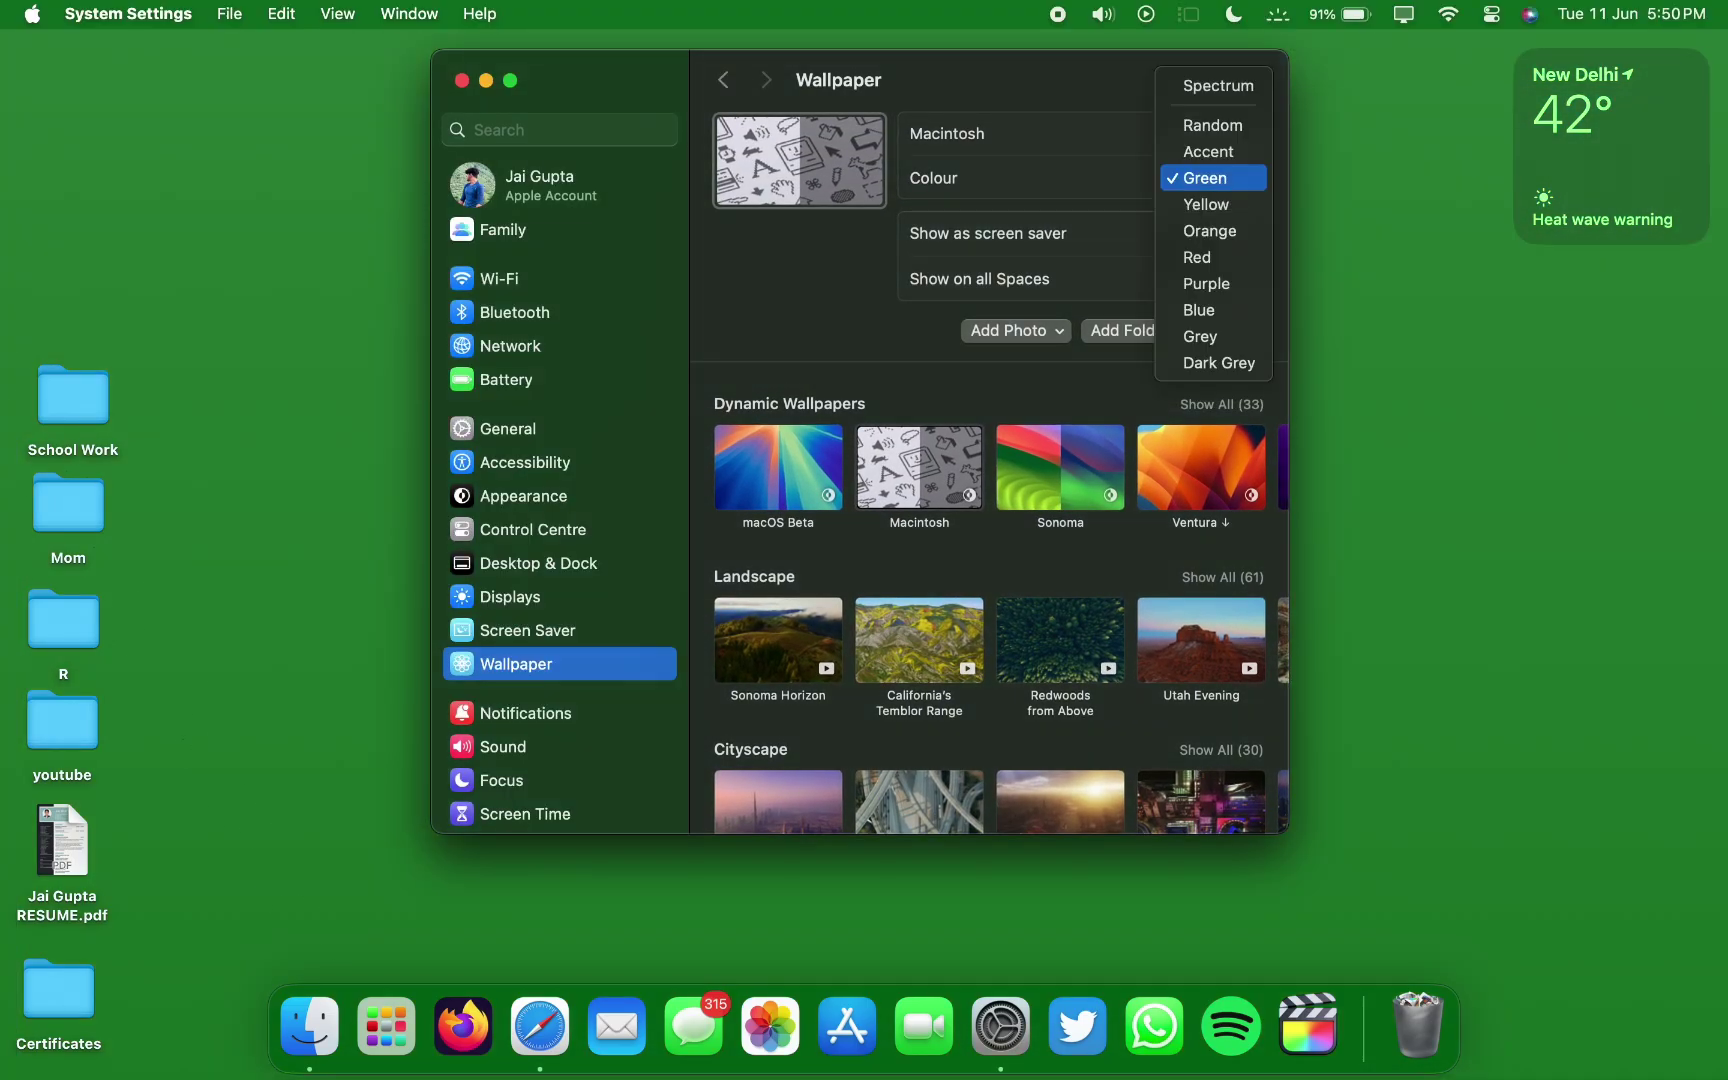
click(1218, 211)
click(1336, 278)
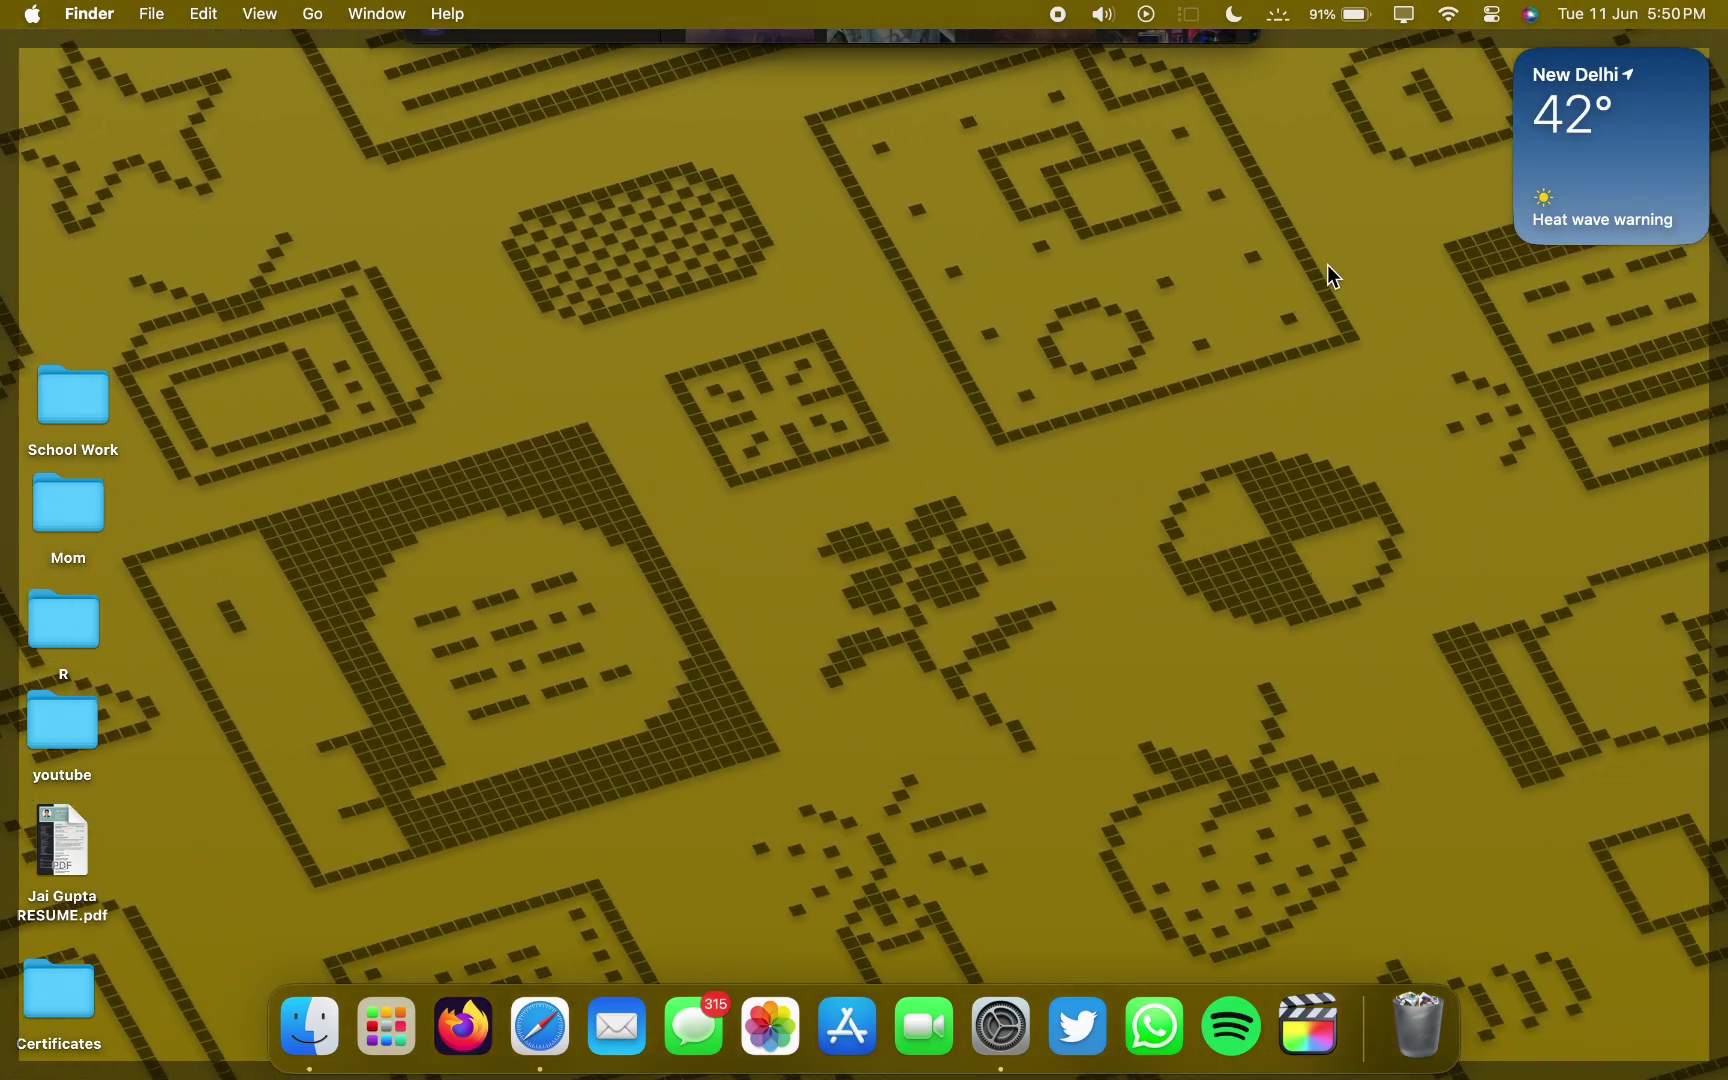
Change the Macintosh wallpaper colour to Orange and preview the desktop
click(1300, 318)
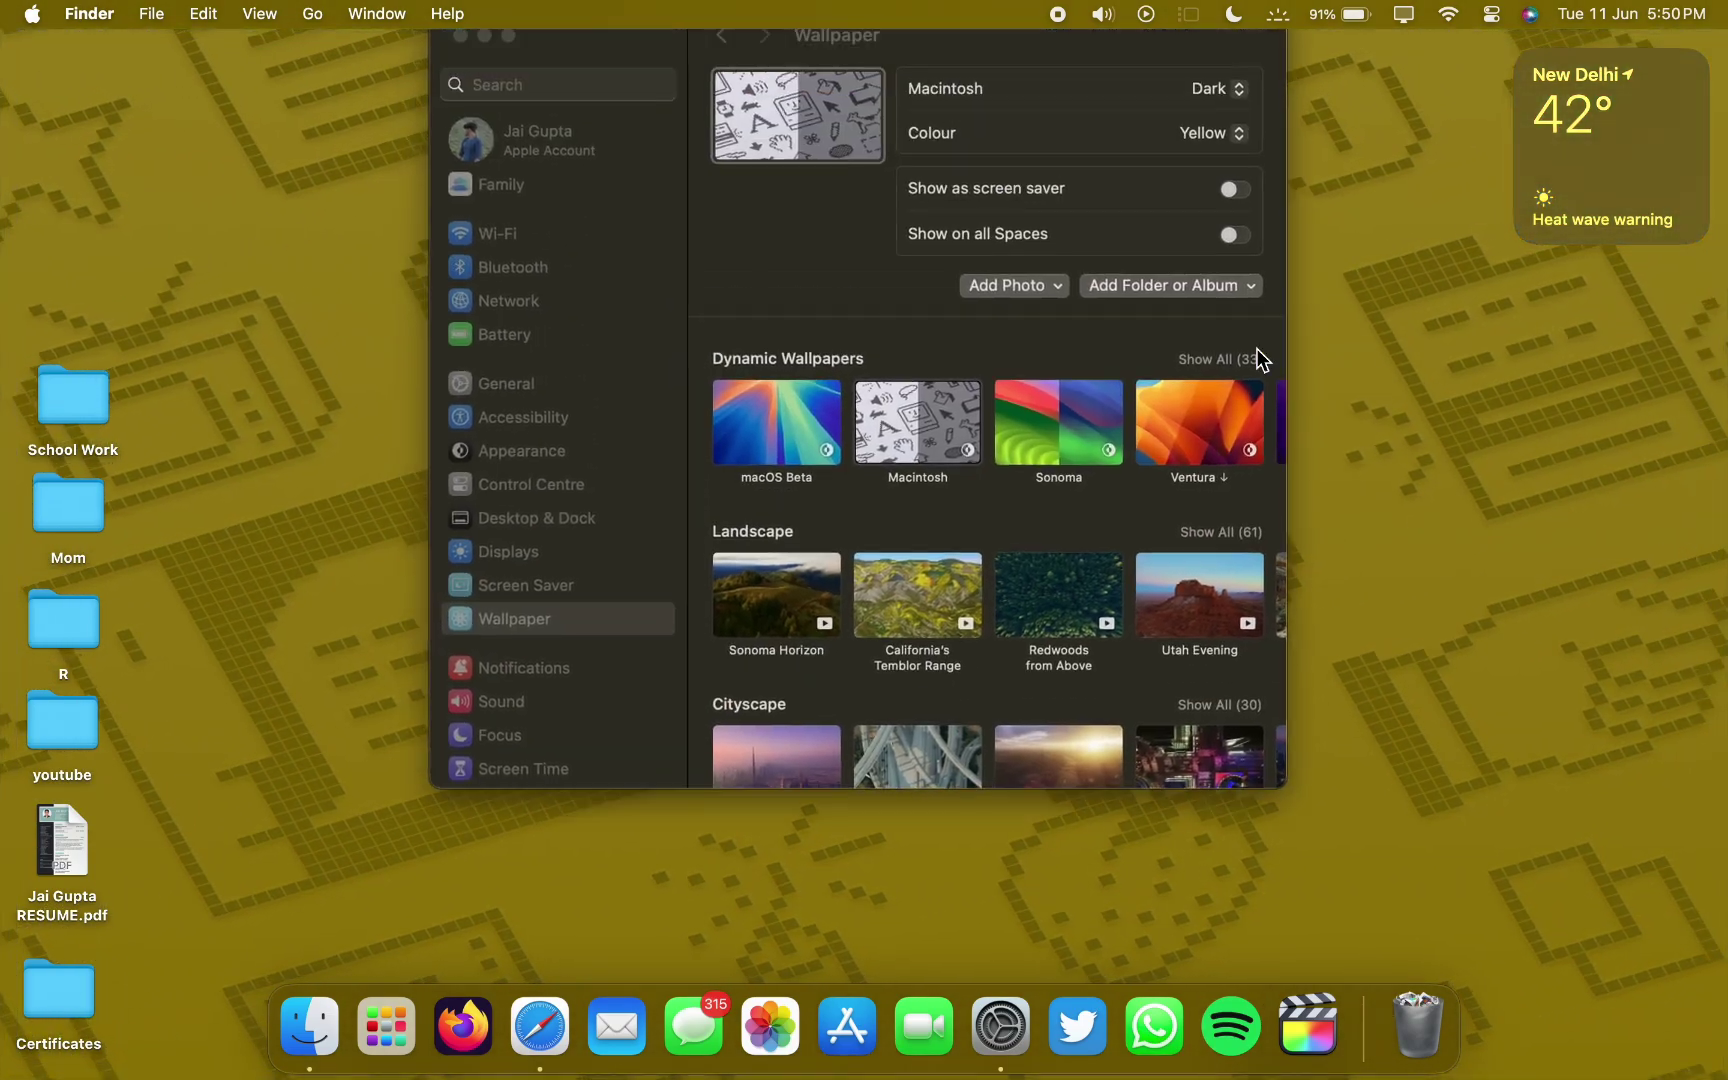
click(1207, 182)
click(1207, 204)
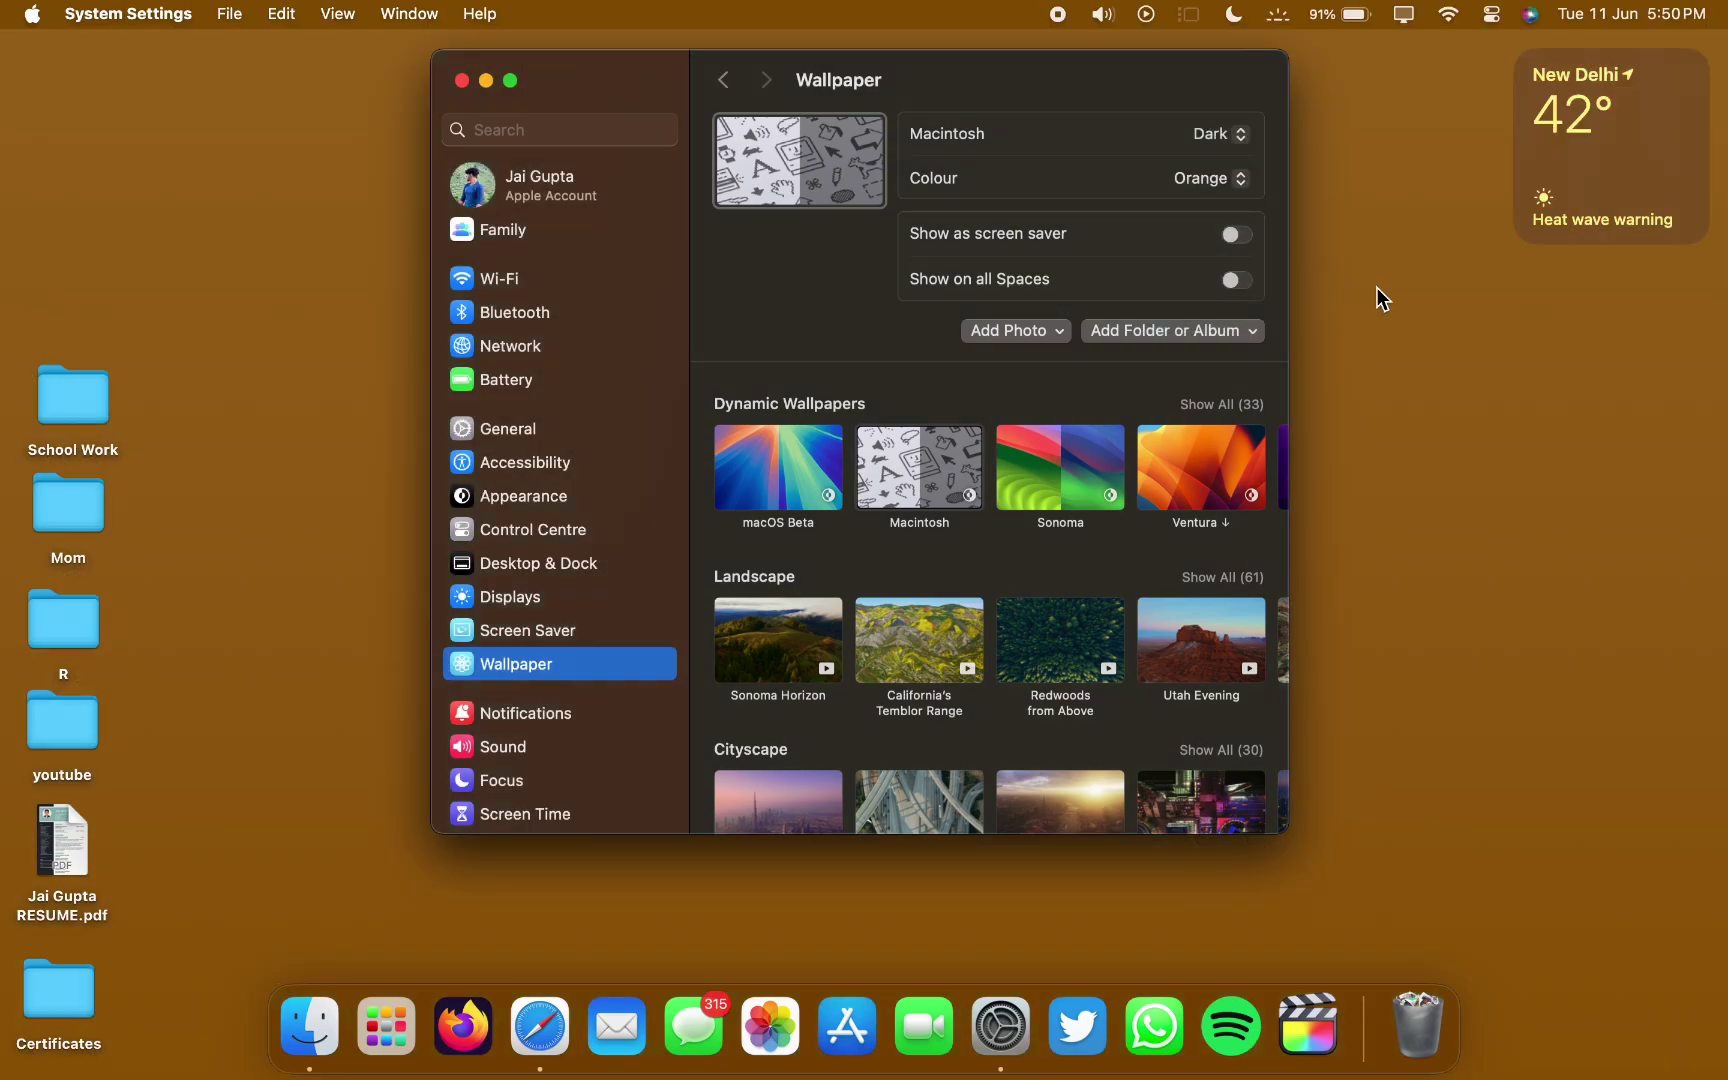
click(1378, 292)
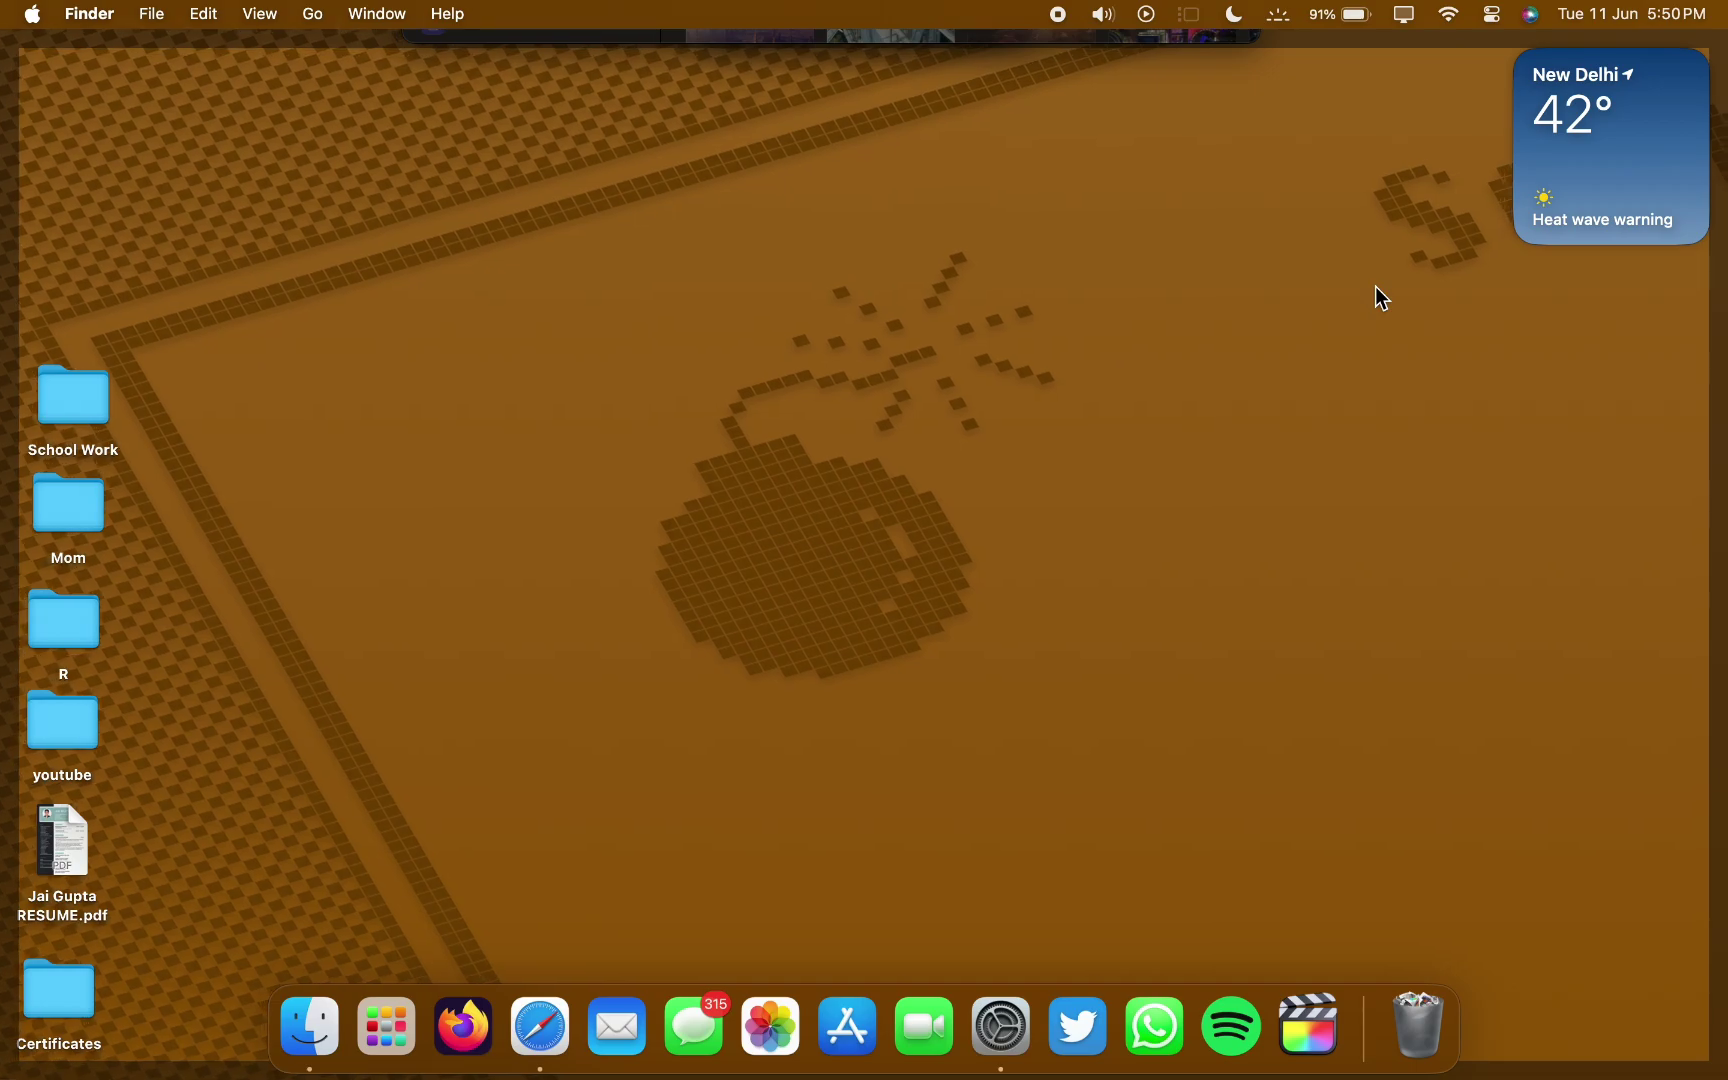
right_click(1376, 287)
key(Escape)
Change the Macintosh wallpaper colour to Red and preview the red desktop
click(1376, 286)
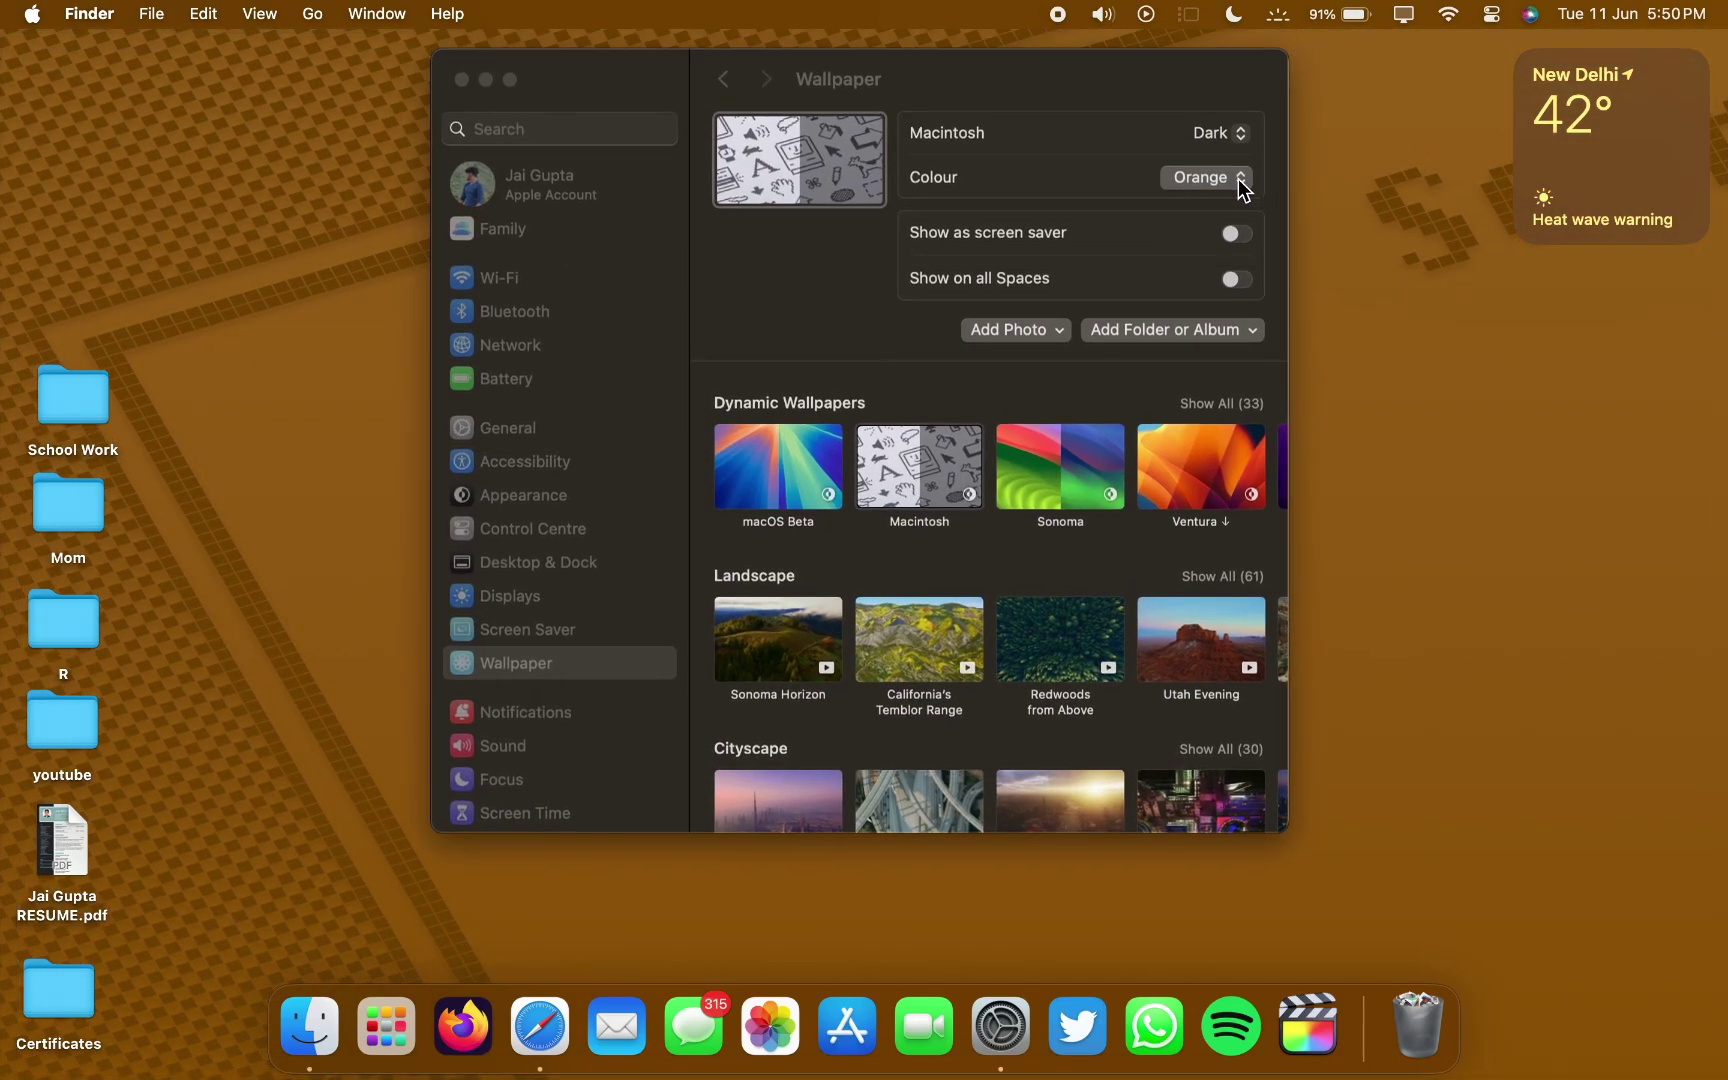
click(1238, 180)
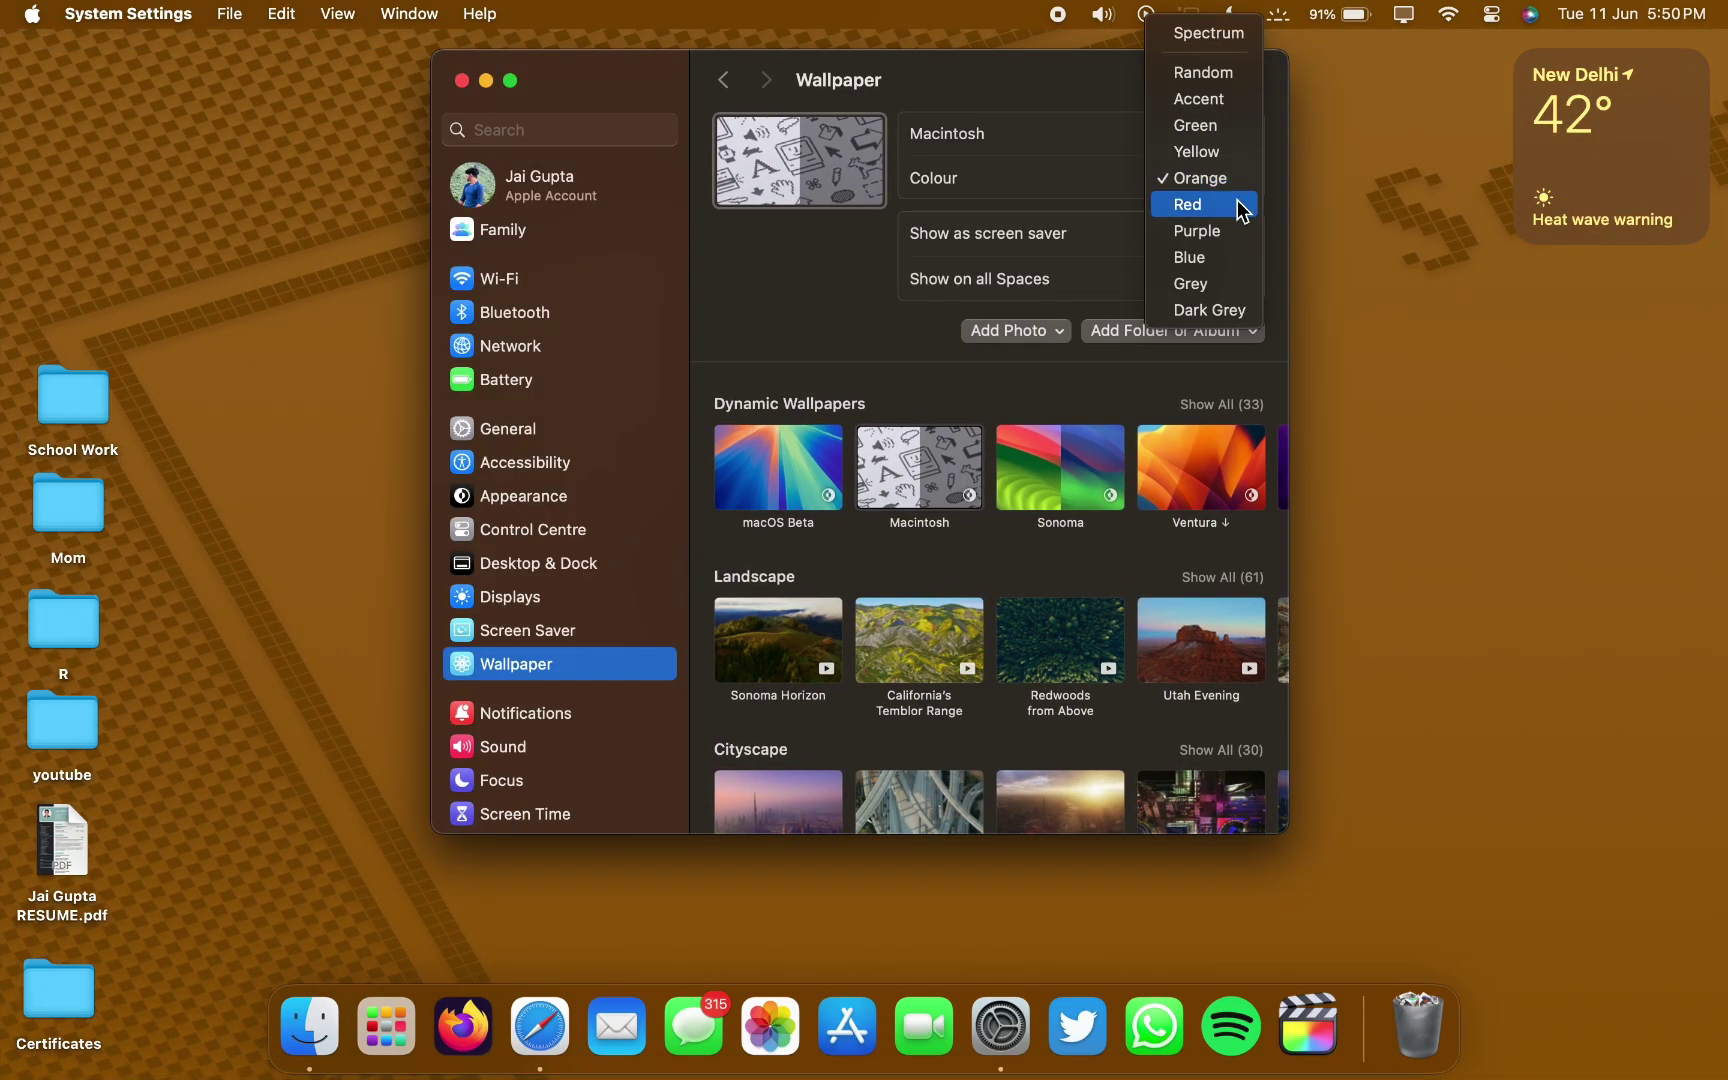
click(1240, 206)
click(1240, 182)
click(1330, 222)
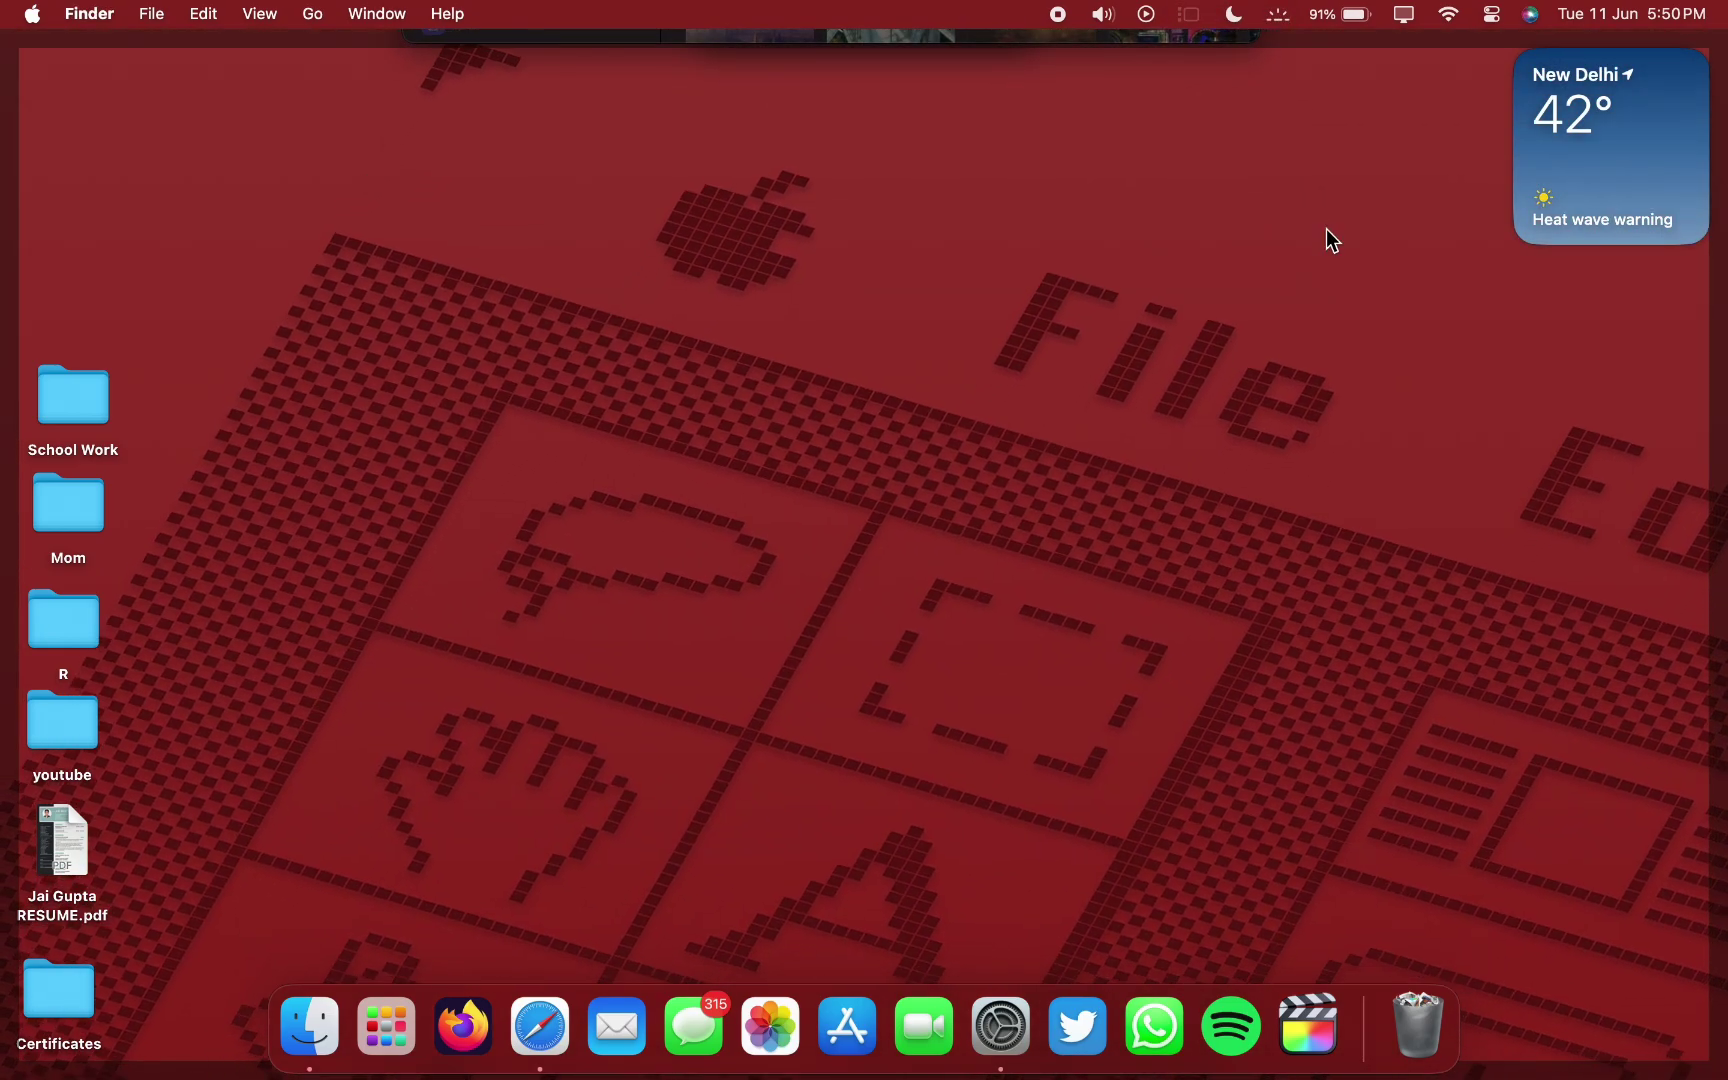
Set the Macintosh wallpaper colour to Purple and hide the settings window
click(1330, 243)
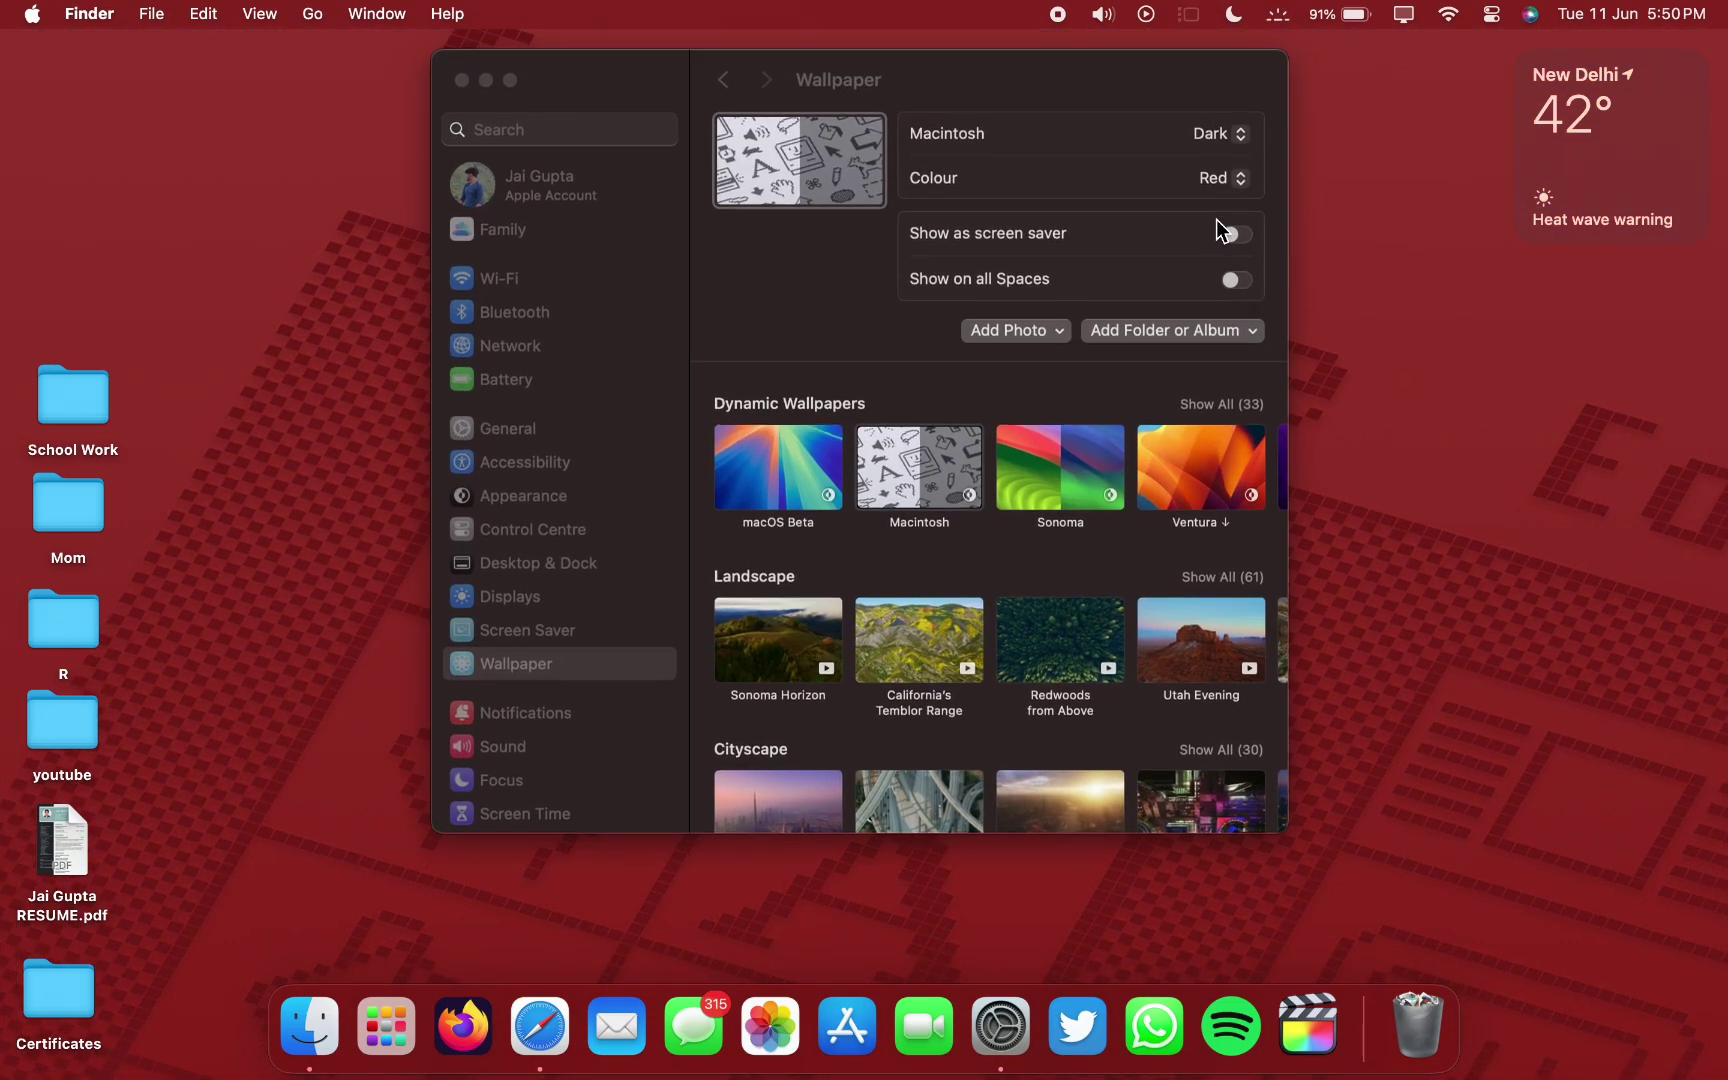
click(1224, 189)
click(1222, 204)
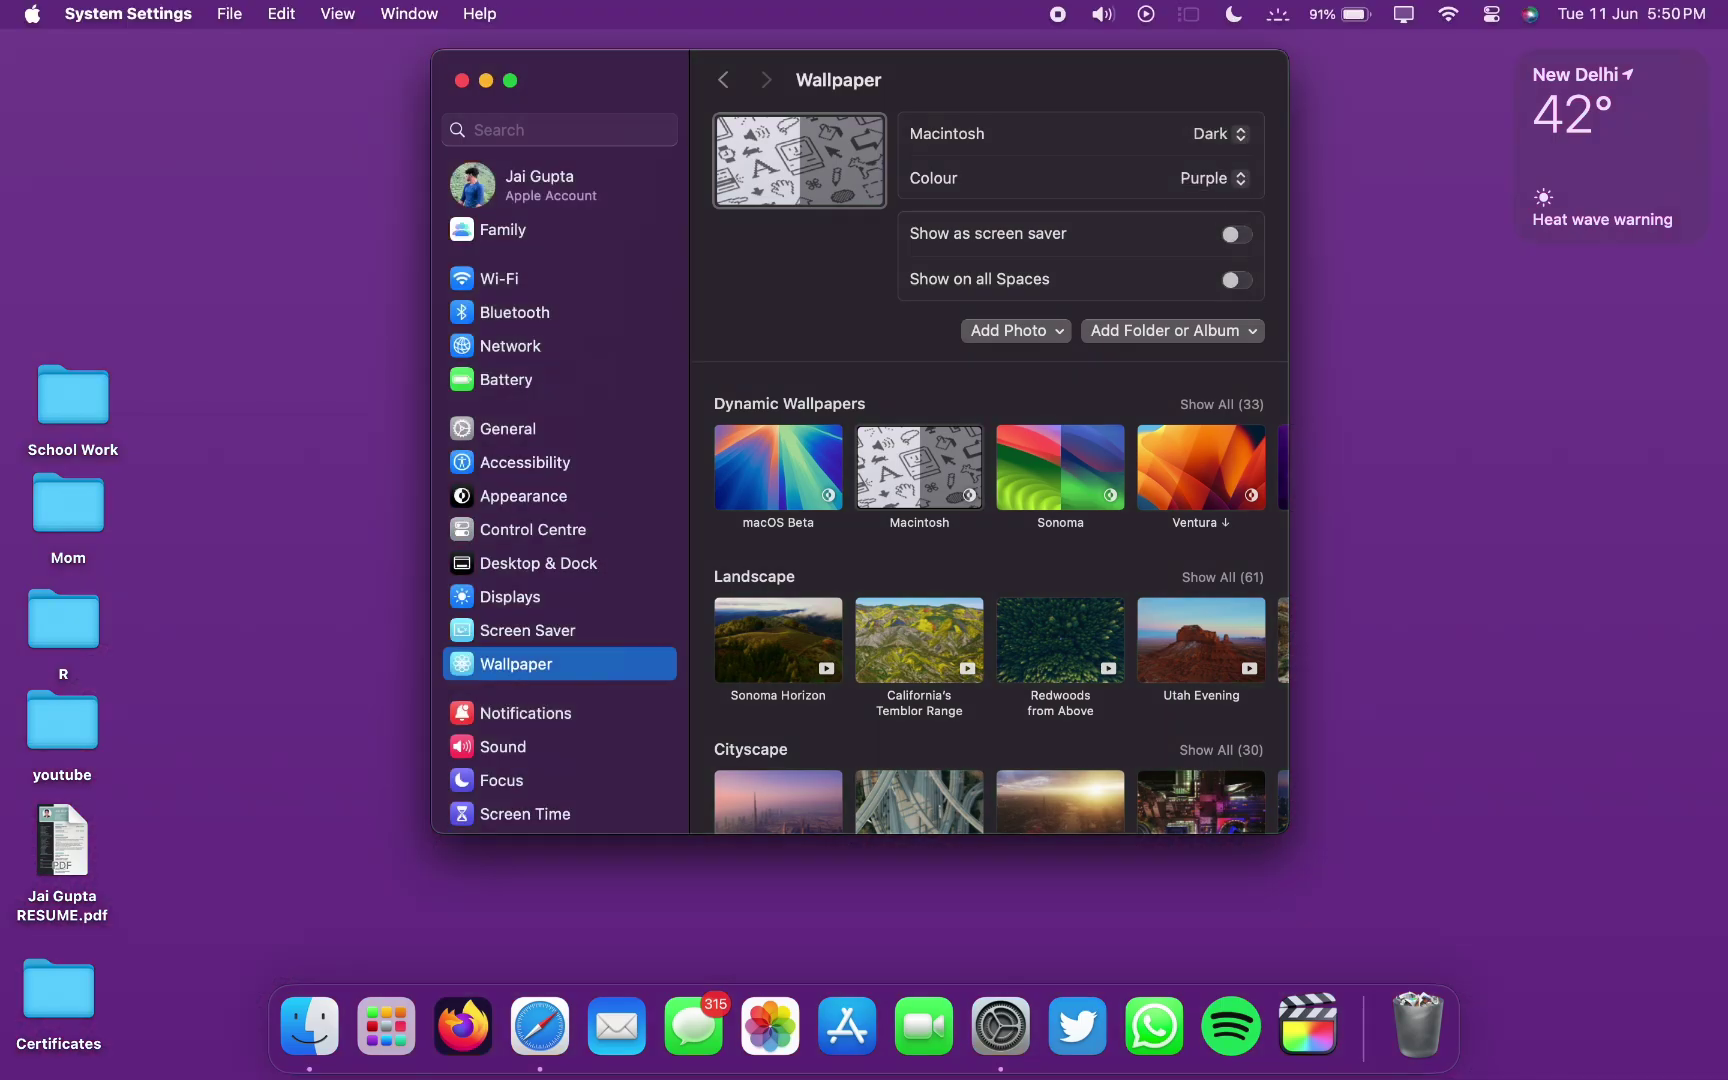
click(1310, 250)
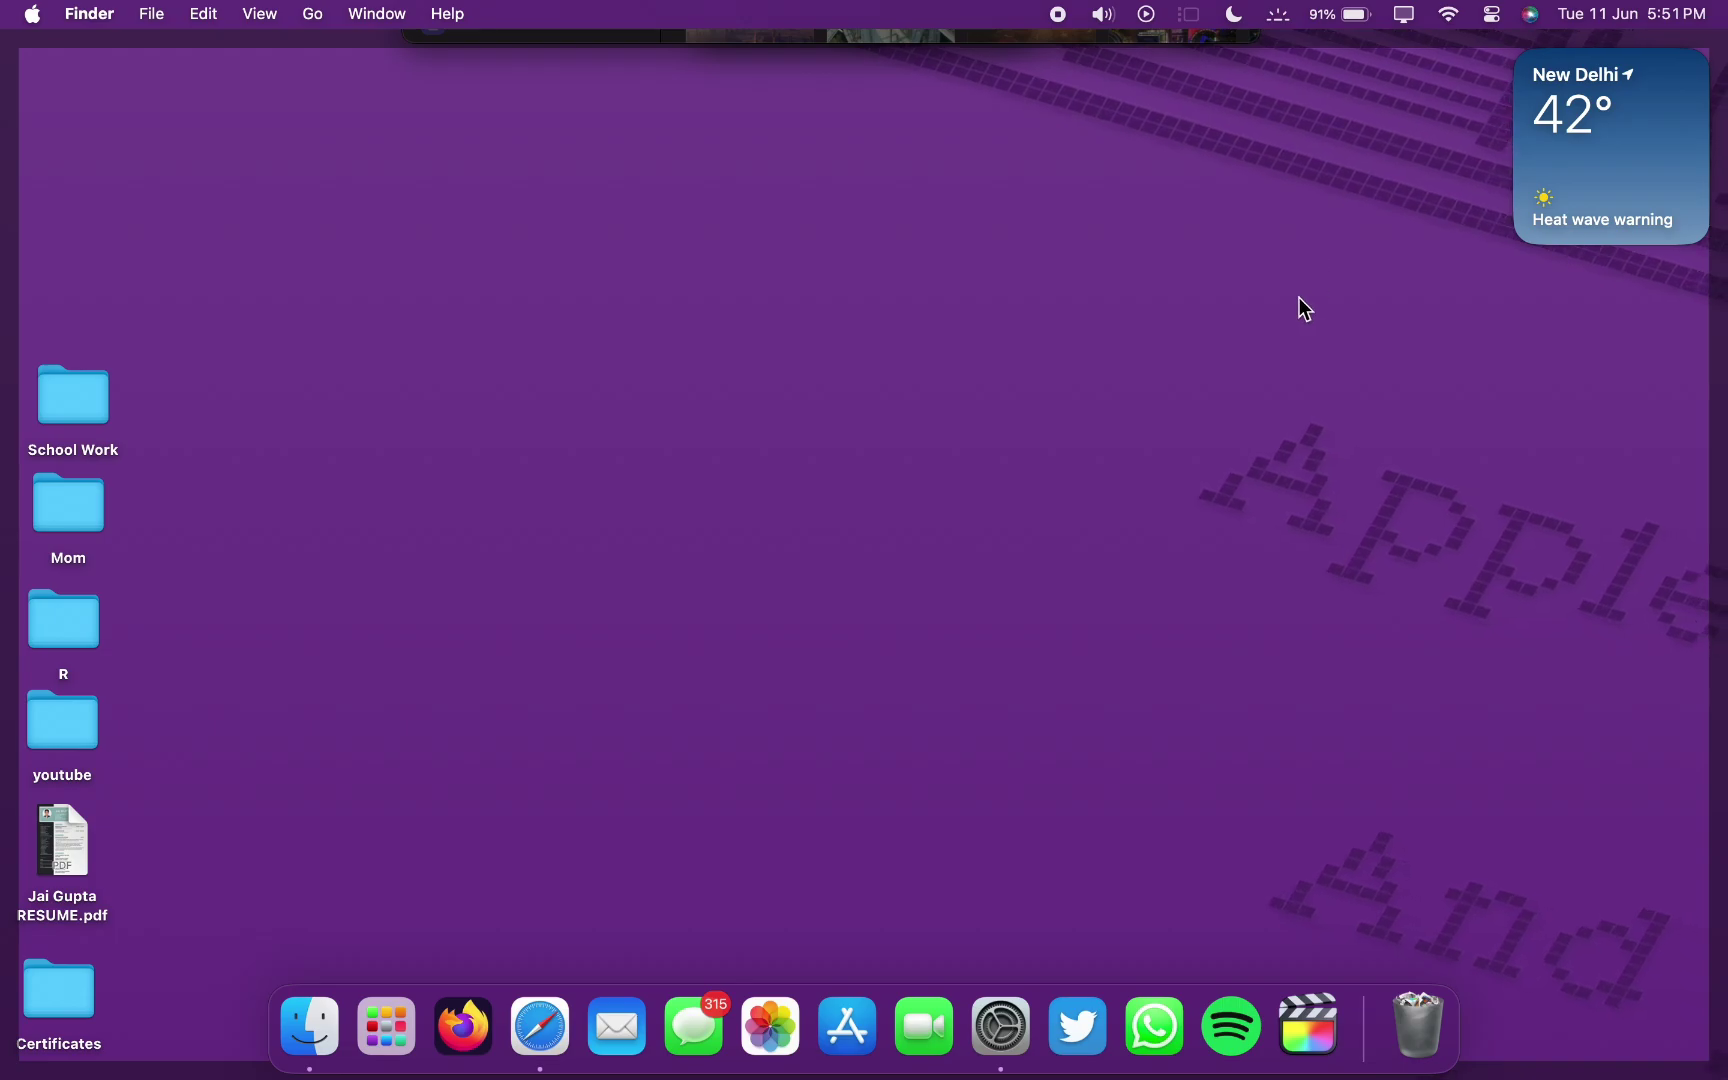
Set the Macintosh wallpaper colour to Blue and preview the desktop
click(1299, 297)
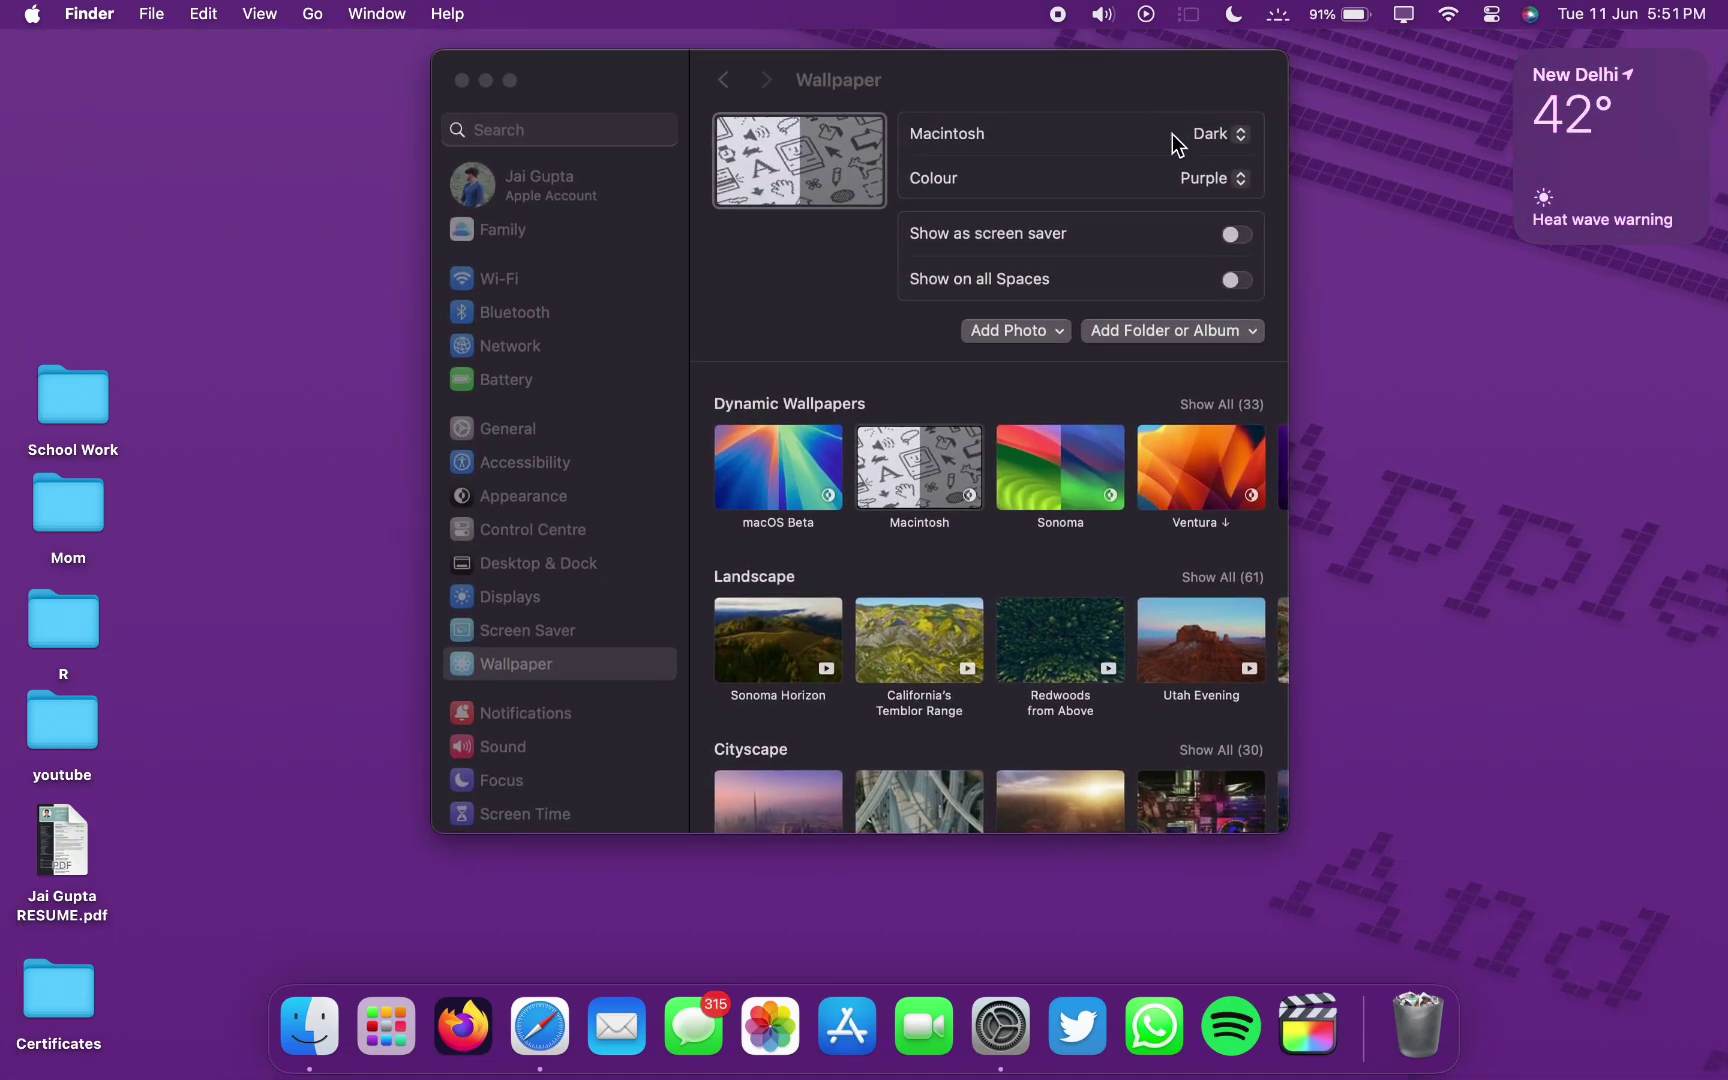
click(1204, 178)
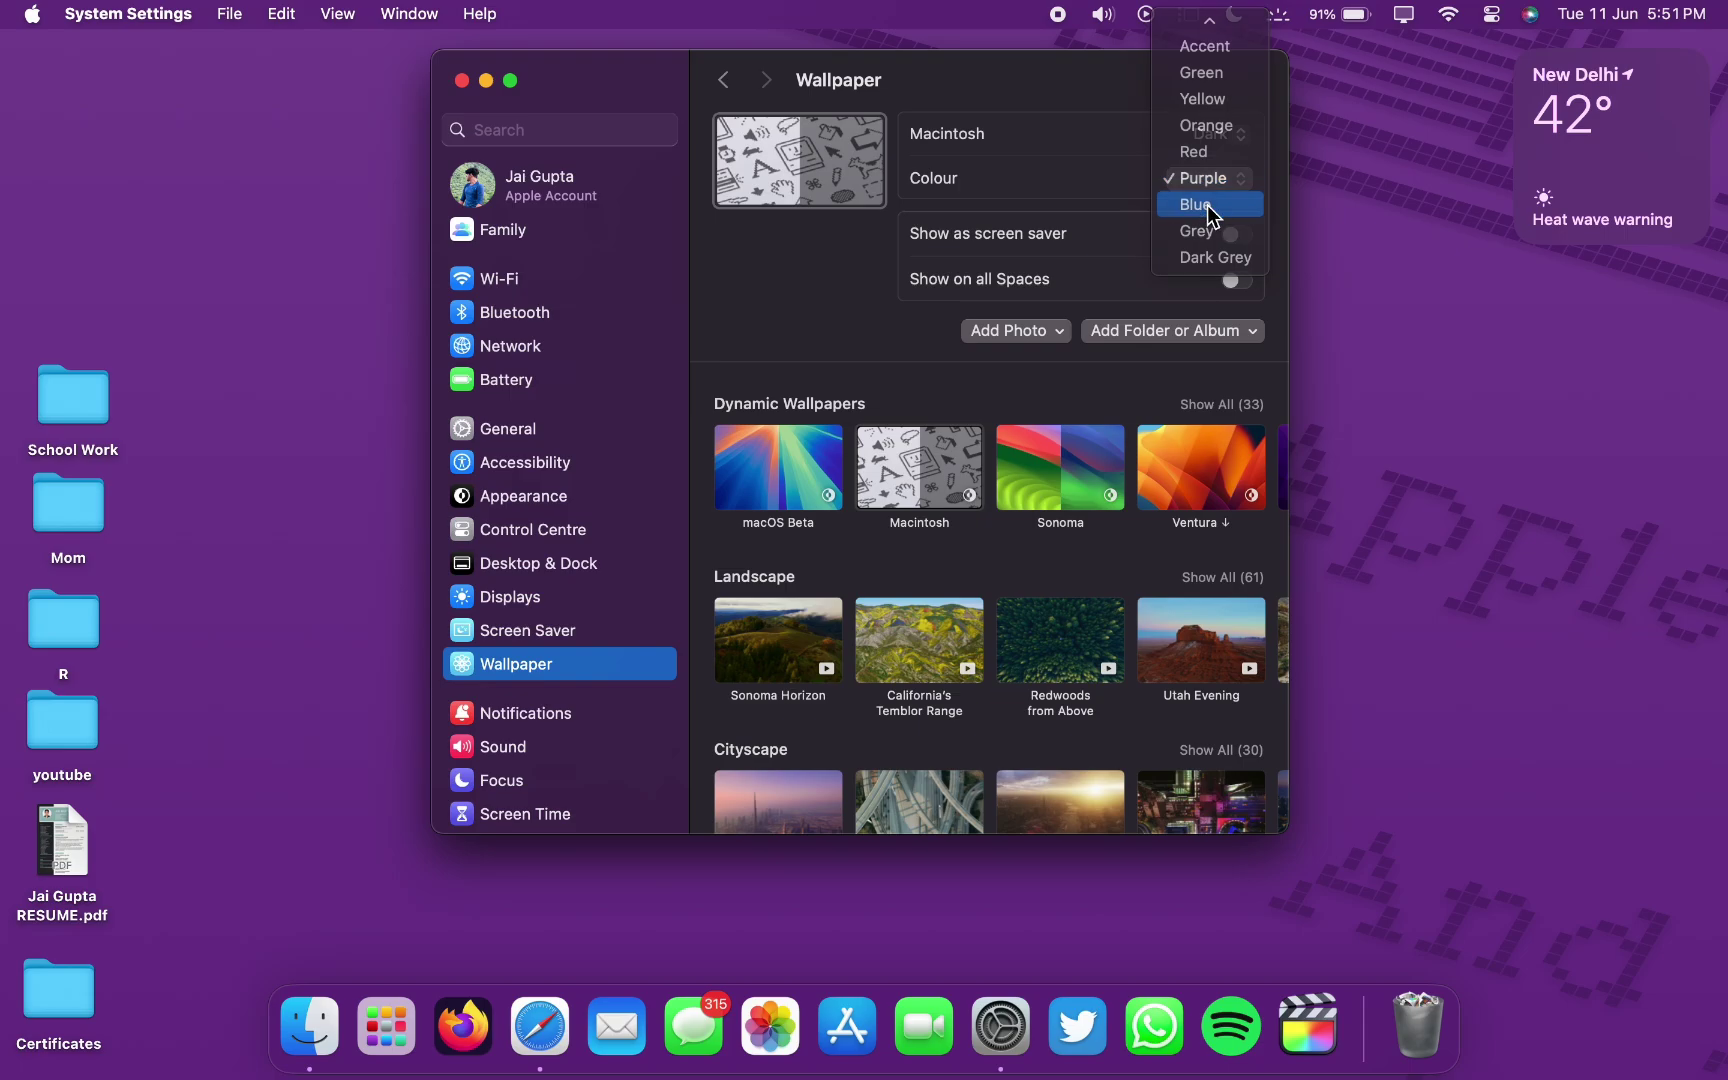
click(1198, 204)
click(1404, 248)
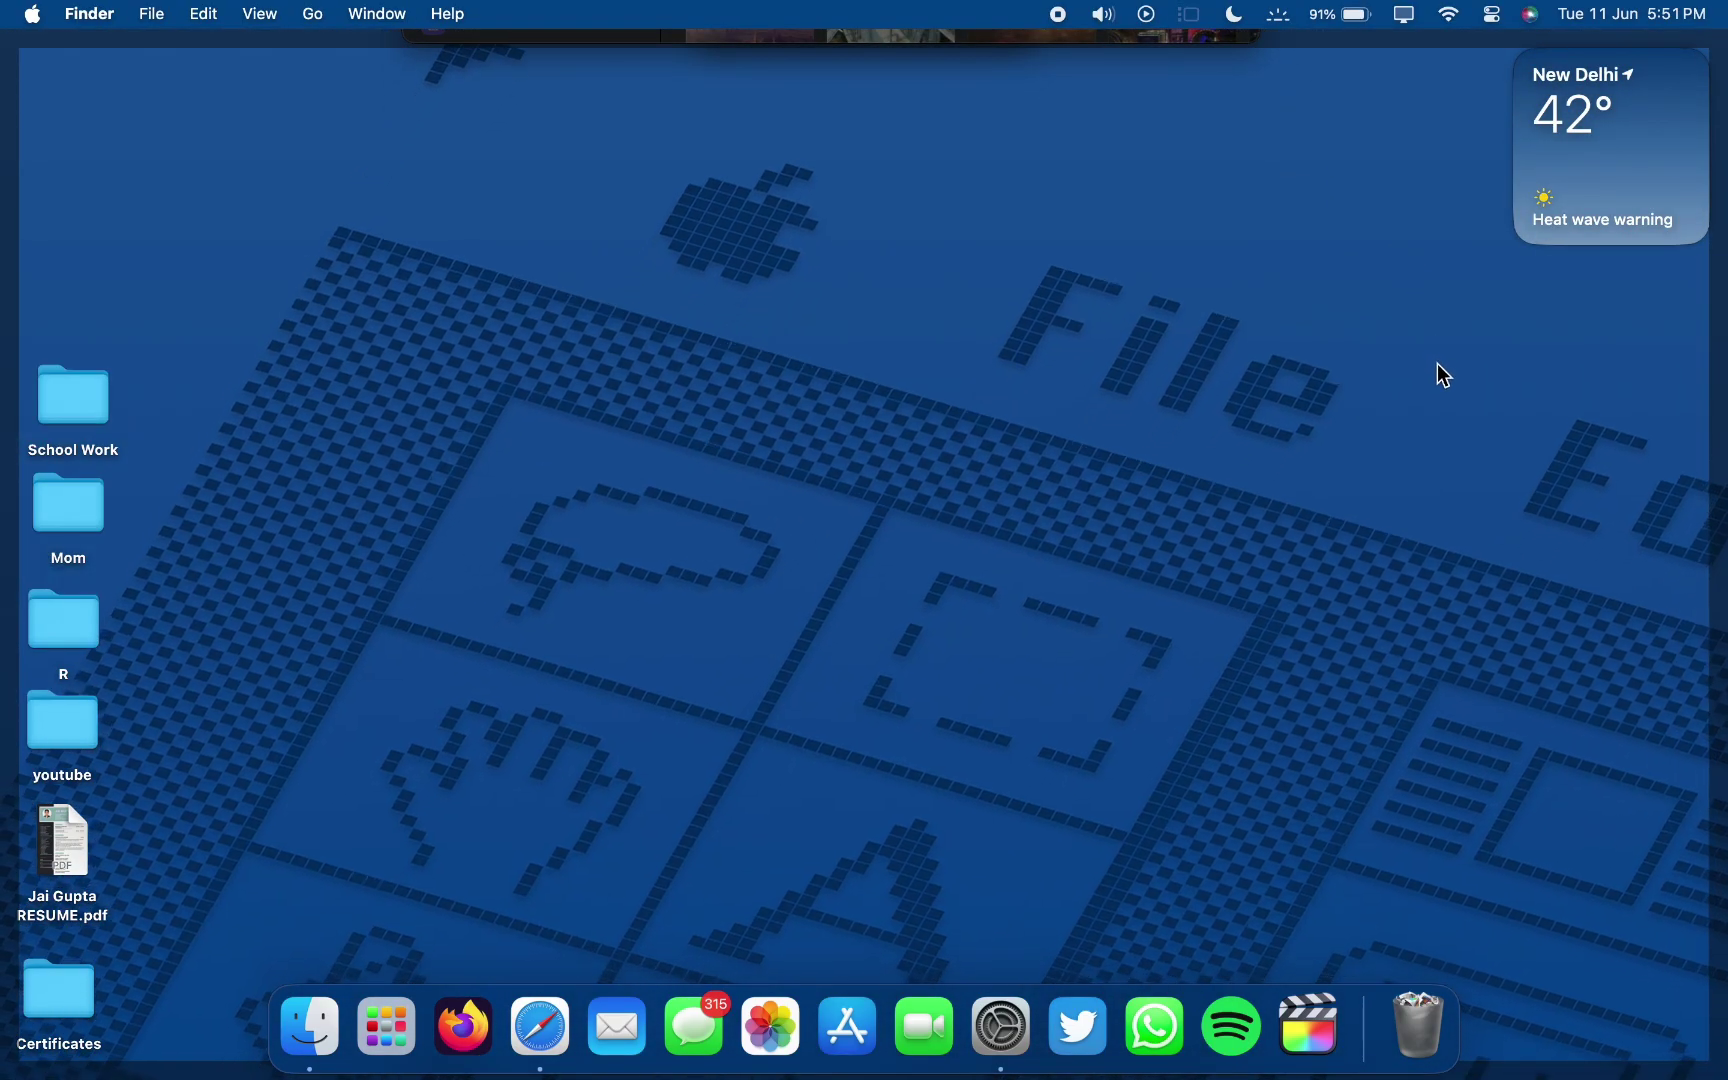
Change the Macintosh wallpaper colour to Grey and preview the desktop
click(1438, 366)
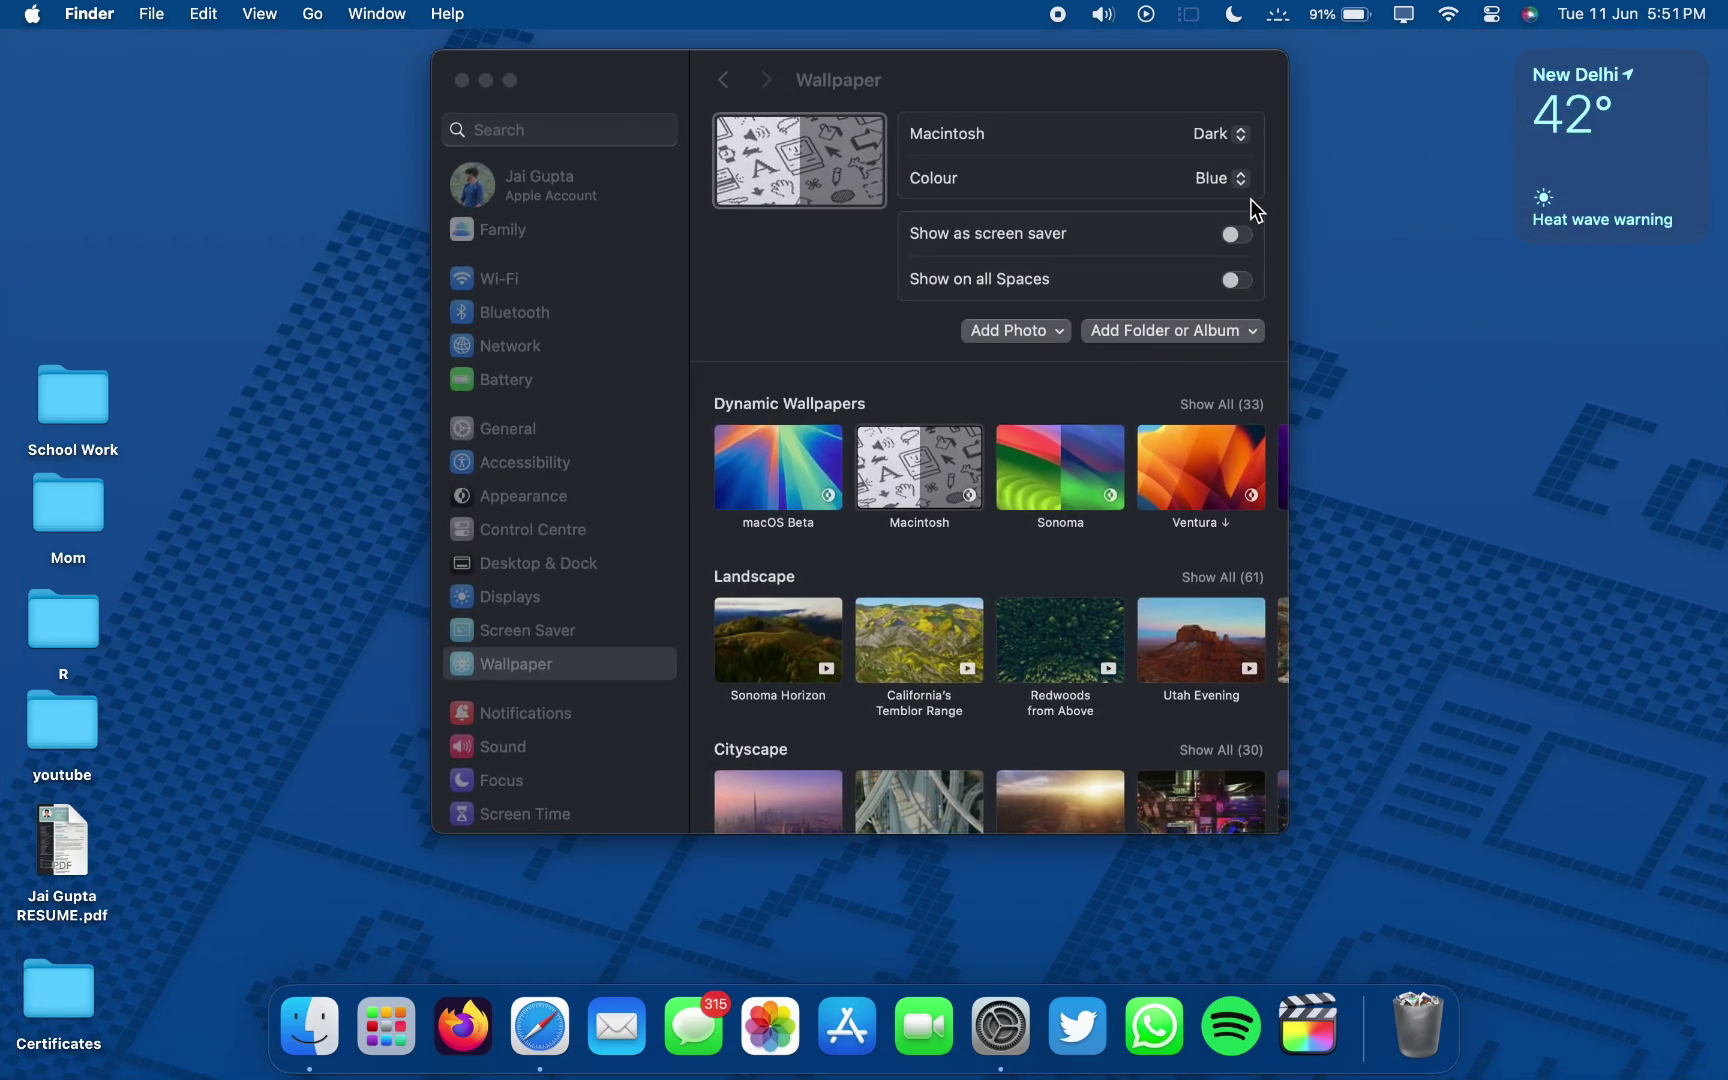
click(1244, 194)
click(1243, 199)
click(1328, 306)
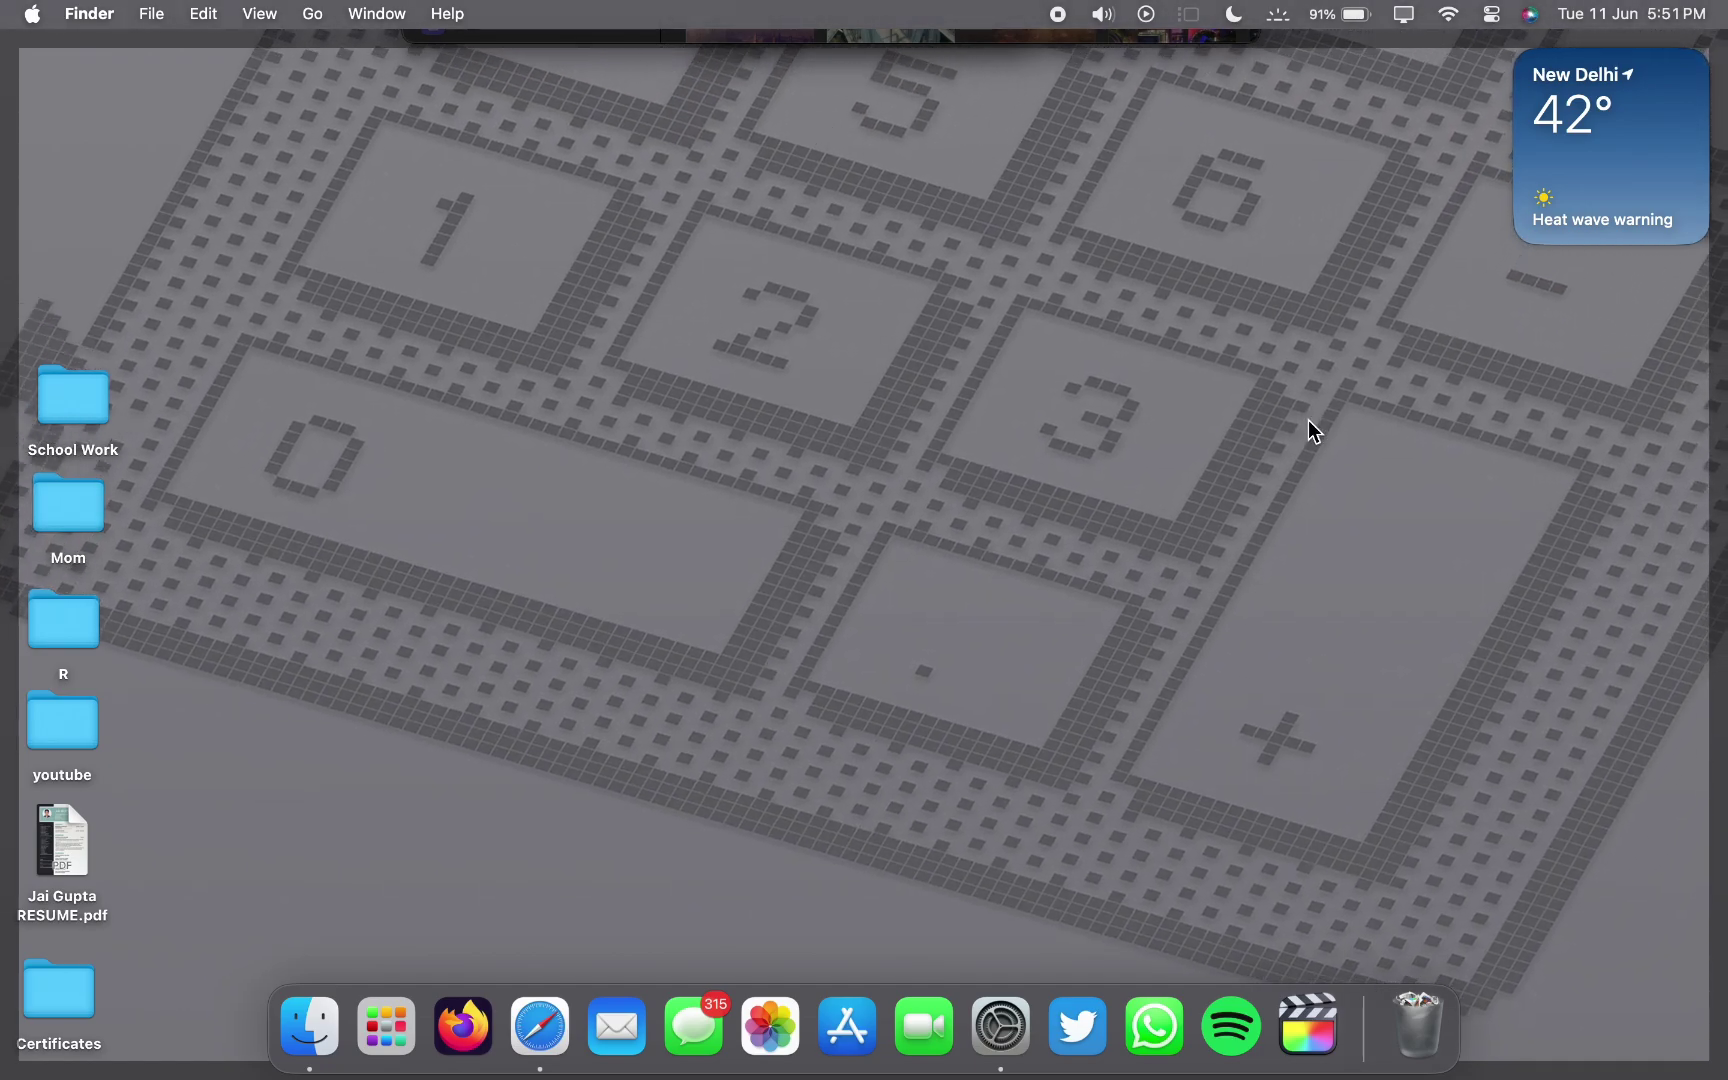
Change the Macintosh wallpaper colour to Dark Grey, preview it, and return to settings
click(1308, 420)
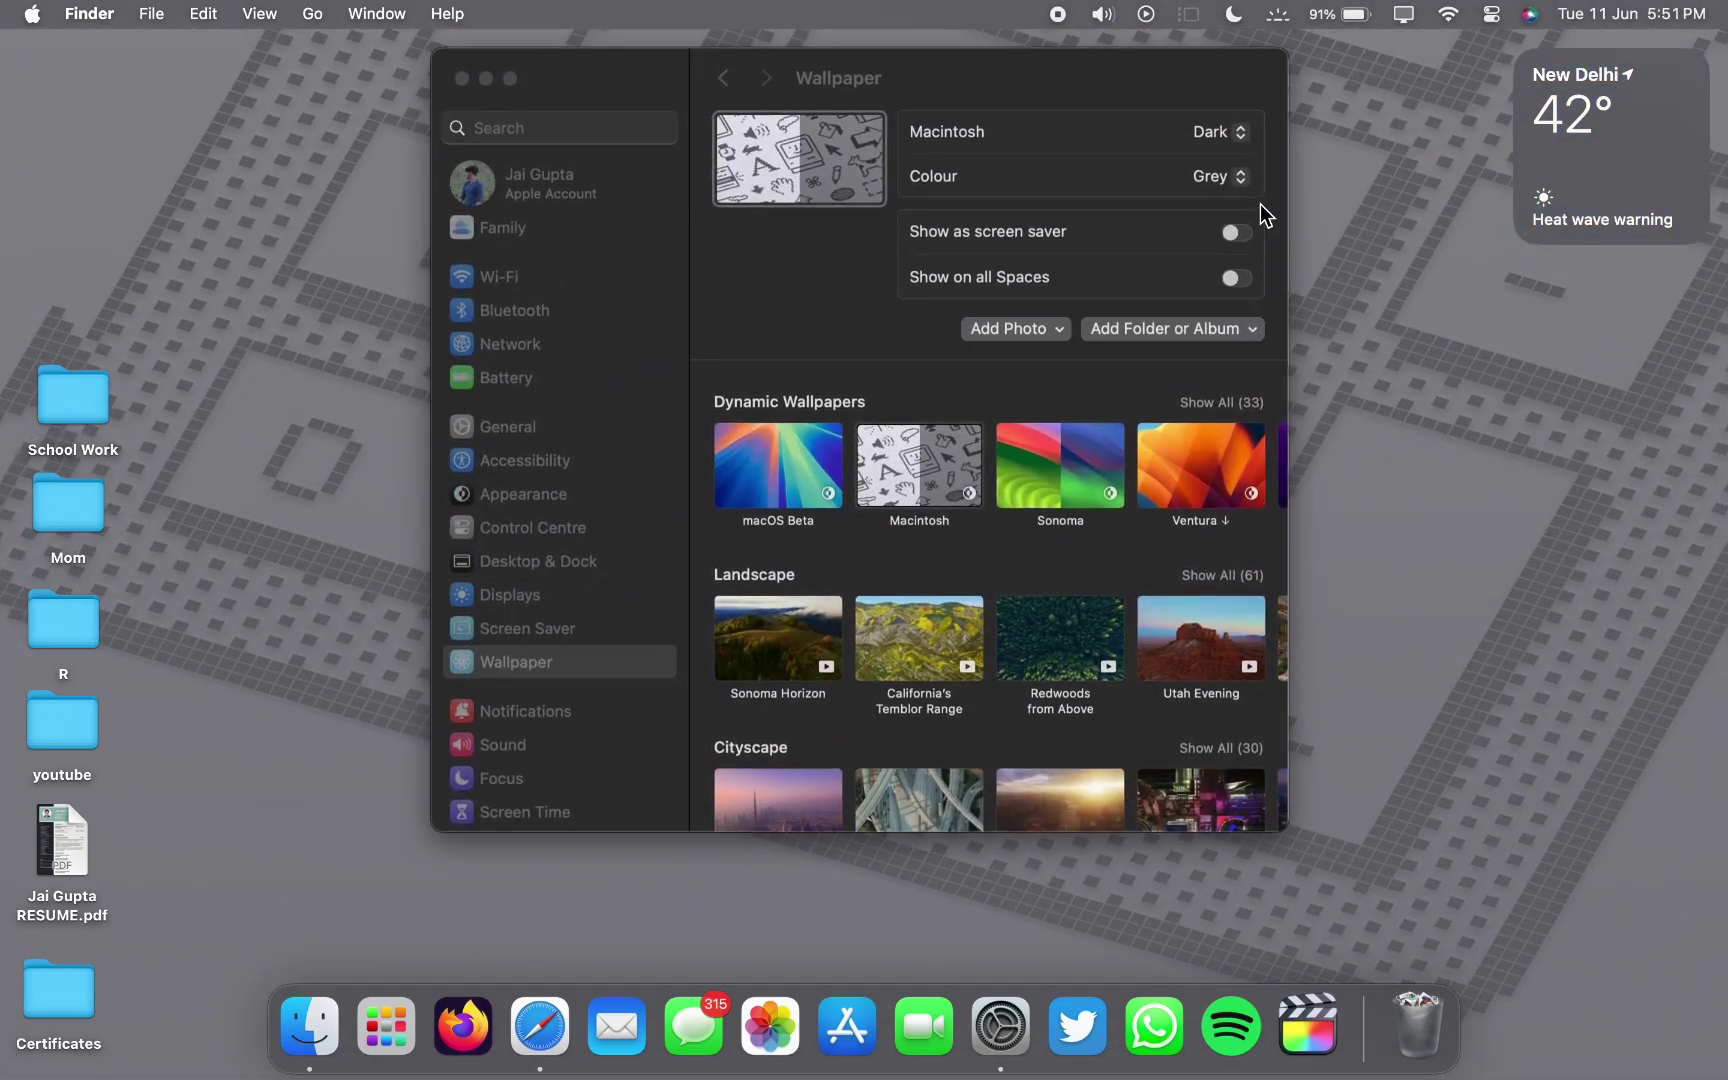
click(1240, 176)
click(1262, 204)
click(1335, 241)
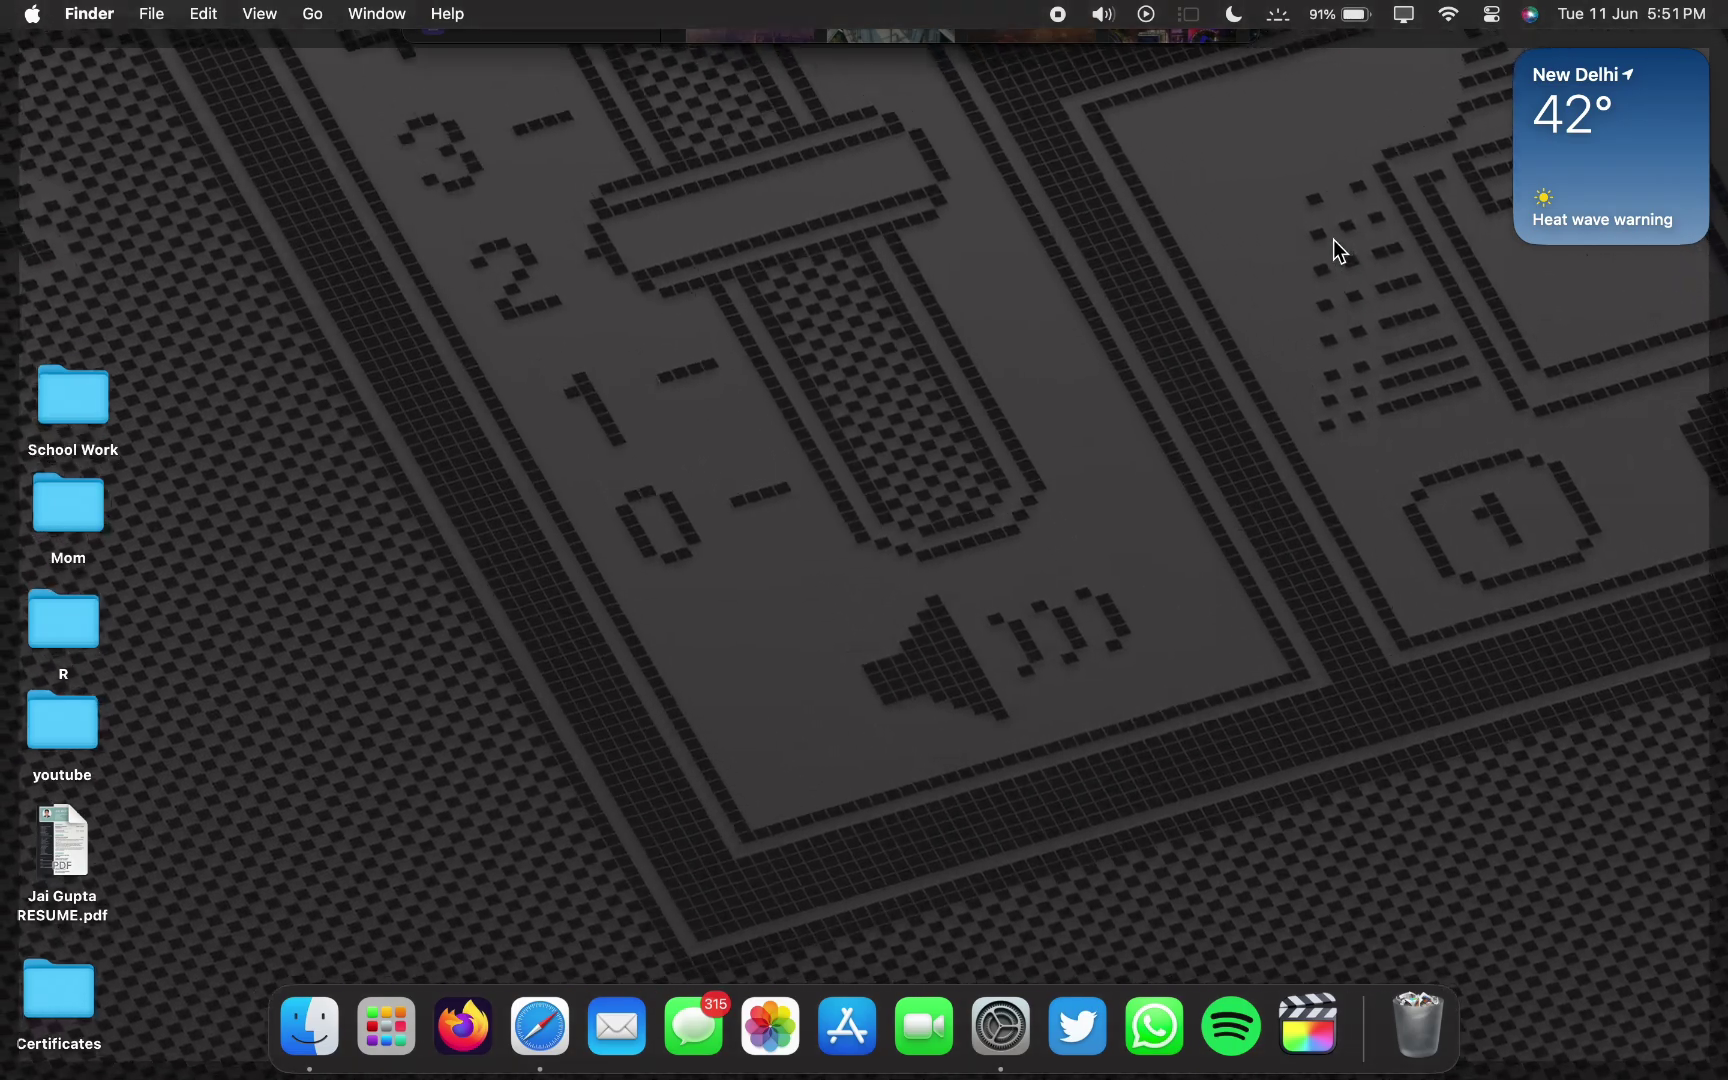
click(1336, 243)
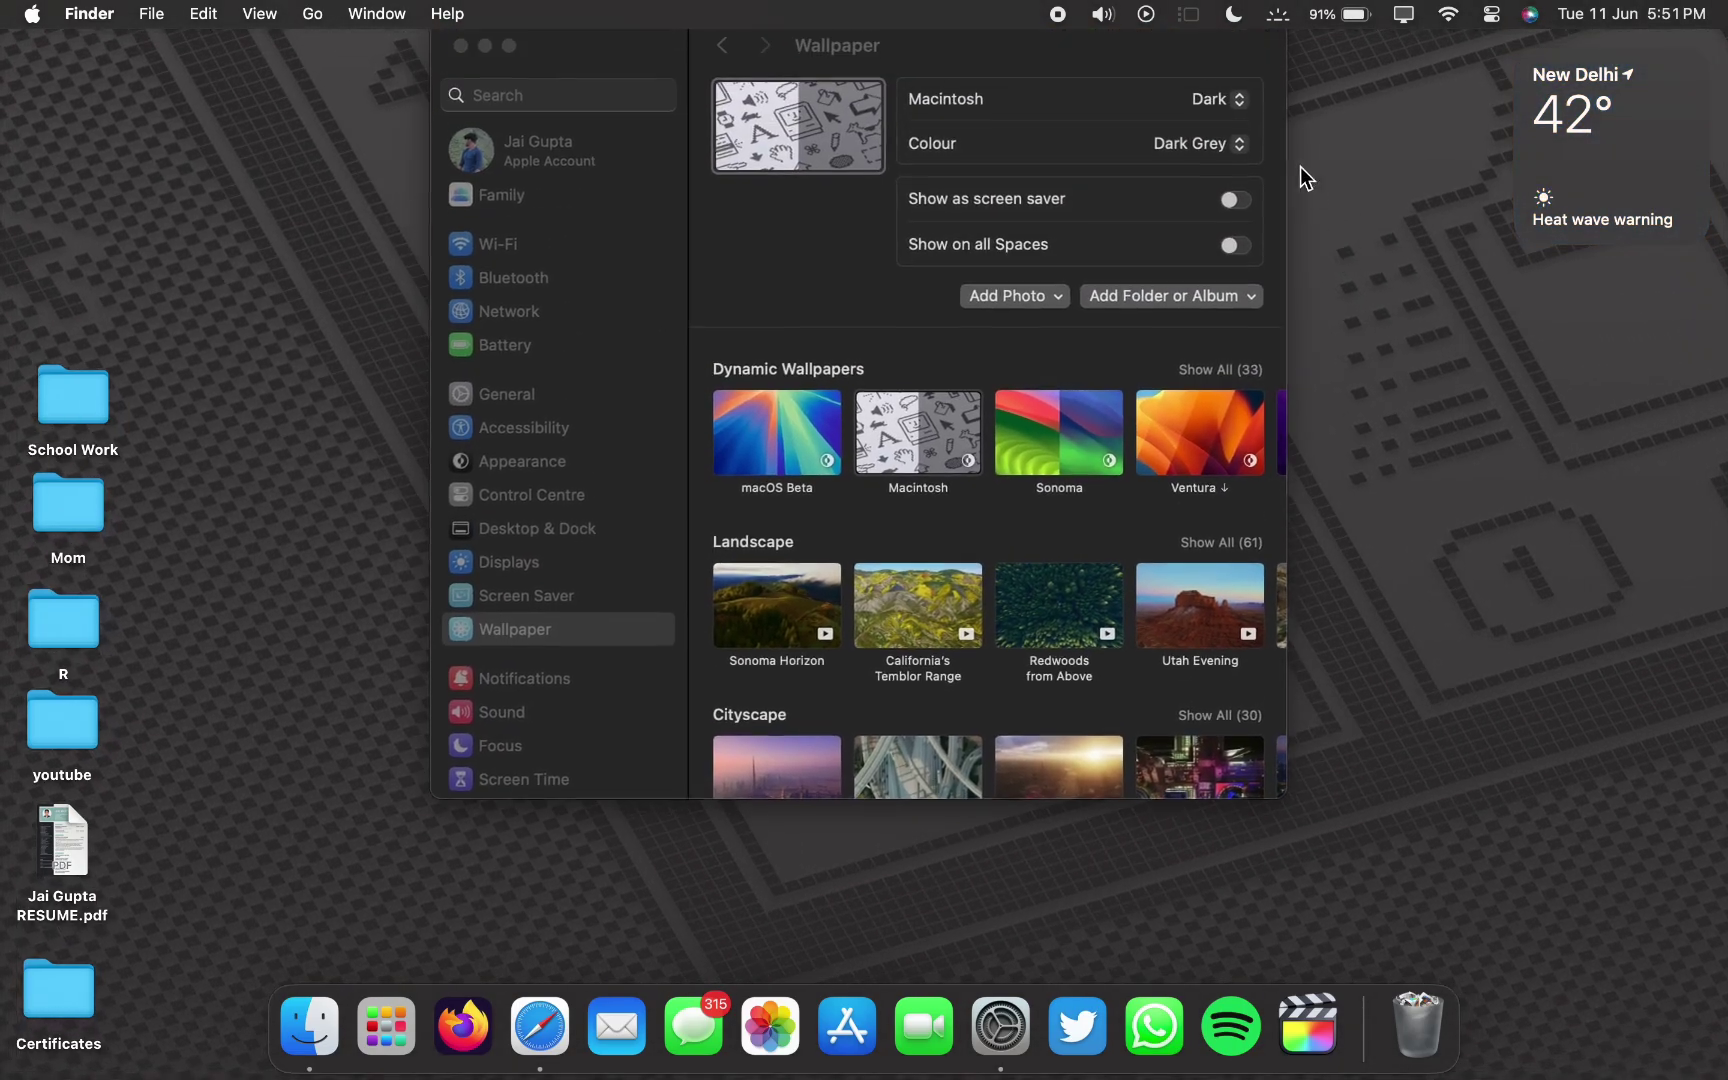
Apply the macOS Beta dynamic wallpaper, preview it, then browse the wallpaper categories
click(788, 482)
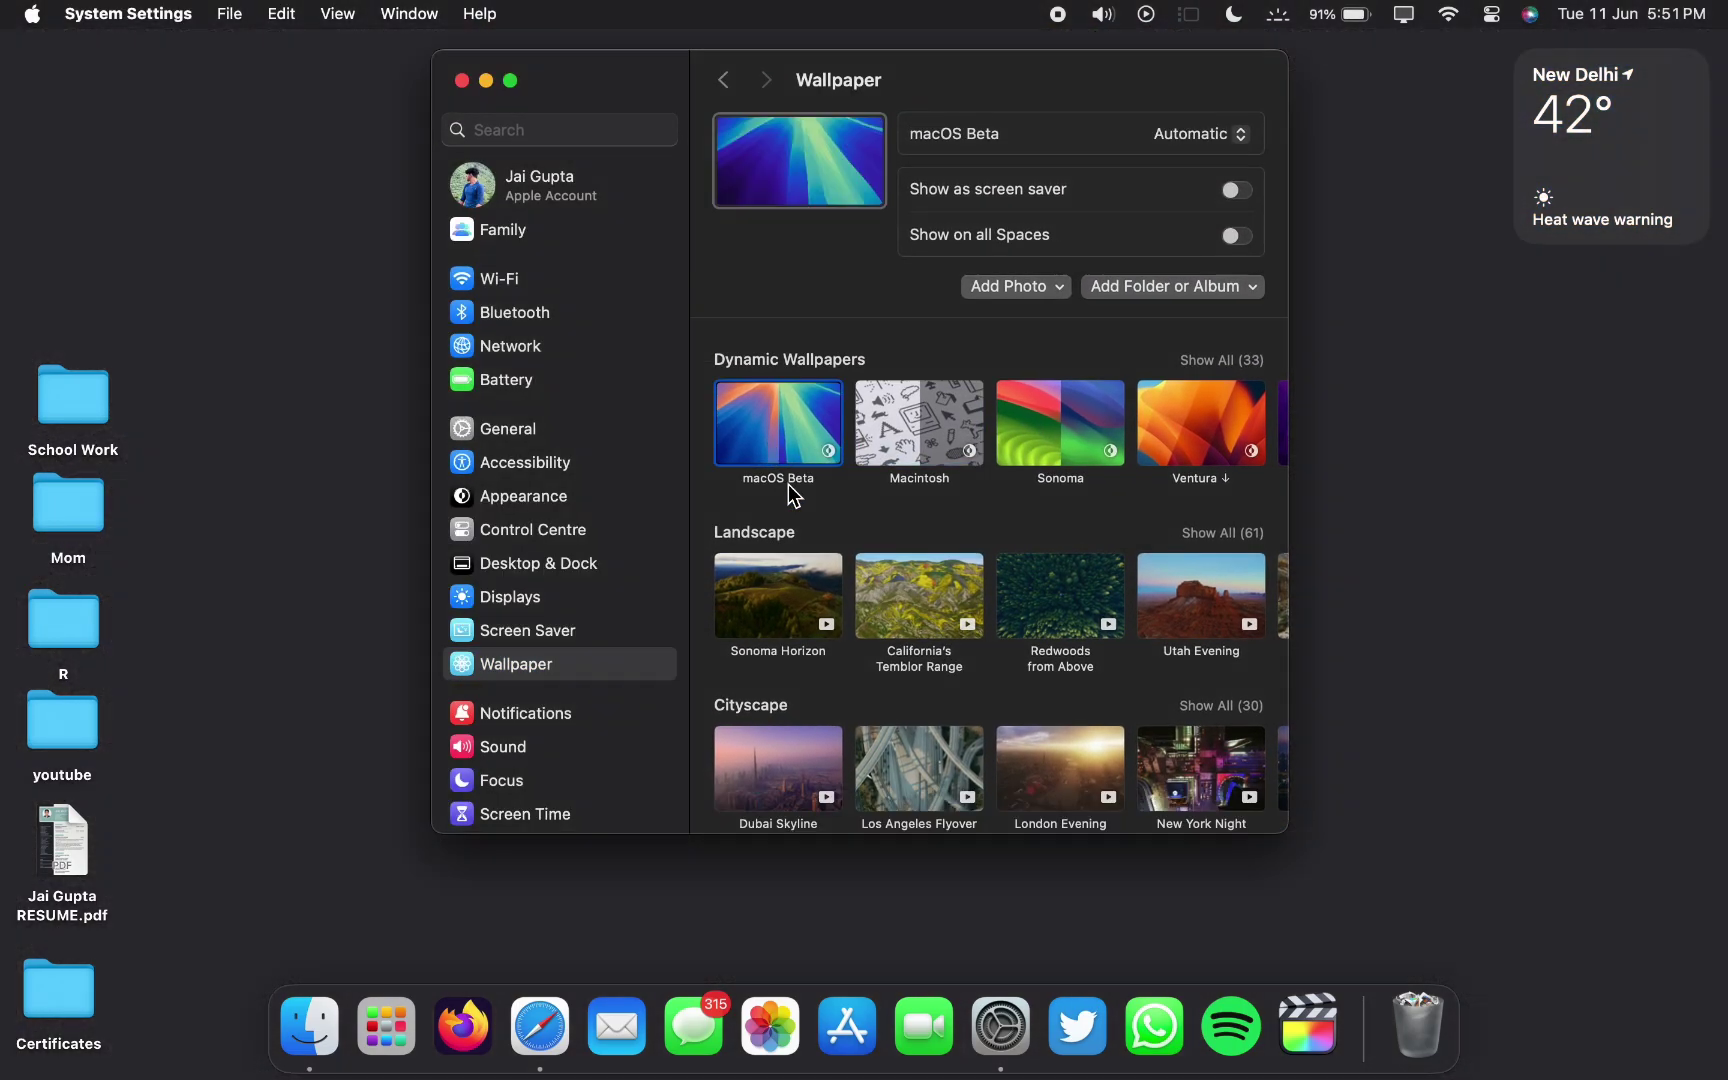
click(1368, 244)
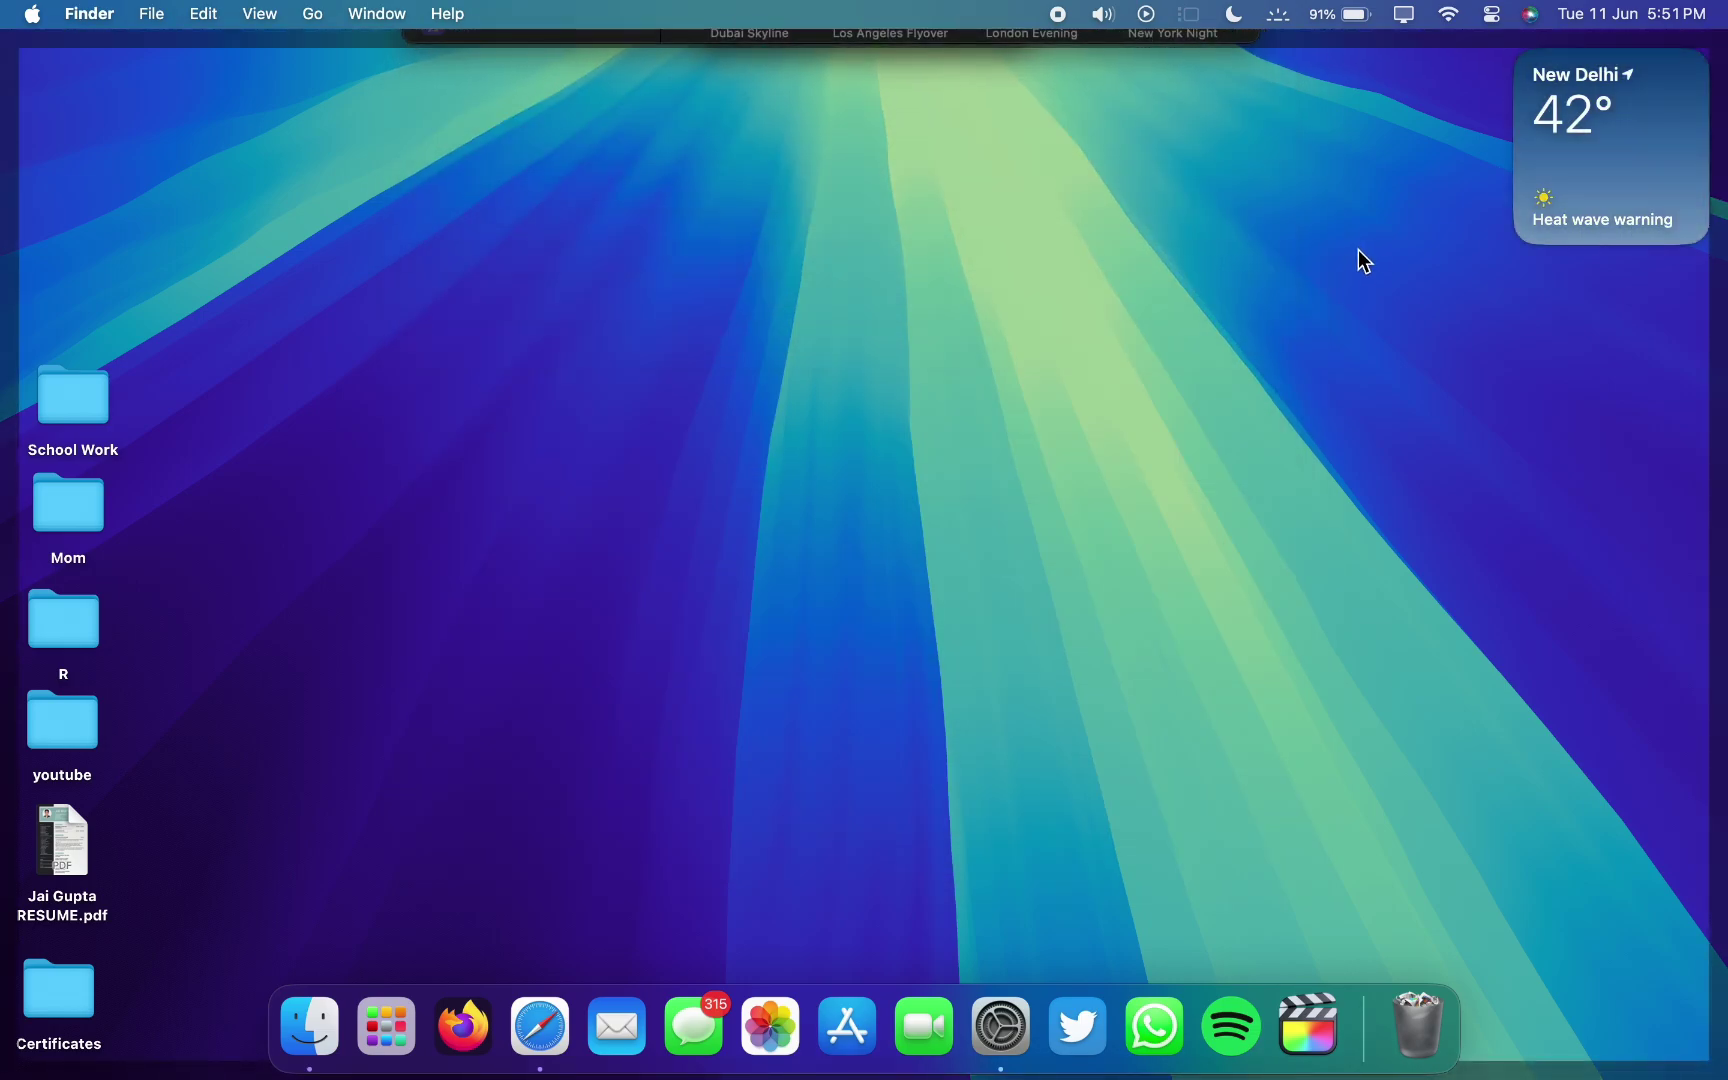
click(1359, 275)
scroll(1183, 433, right, 5)
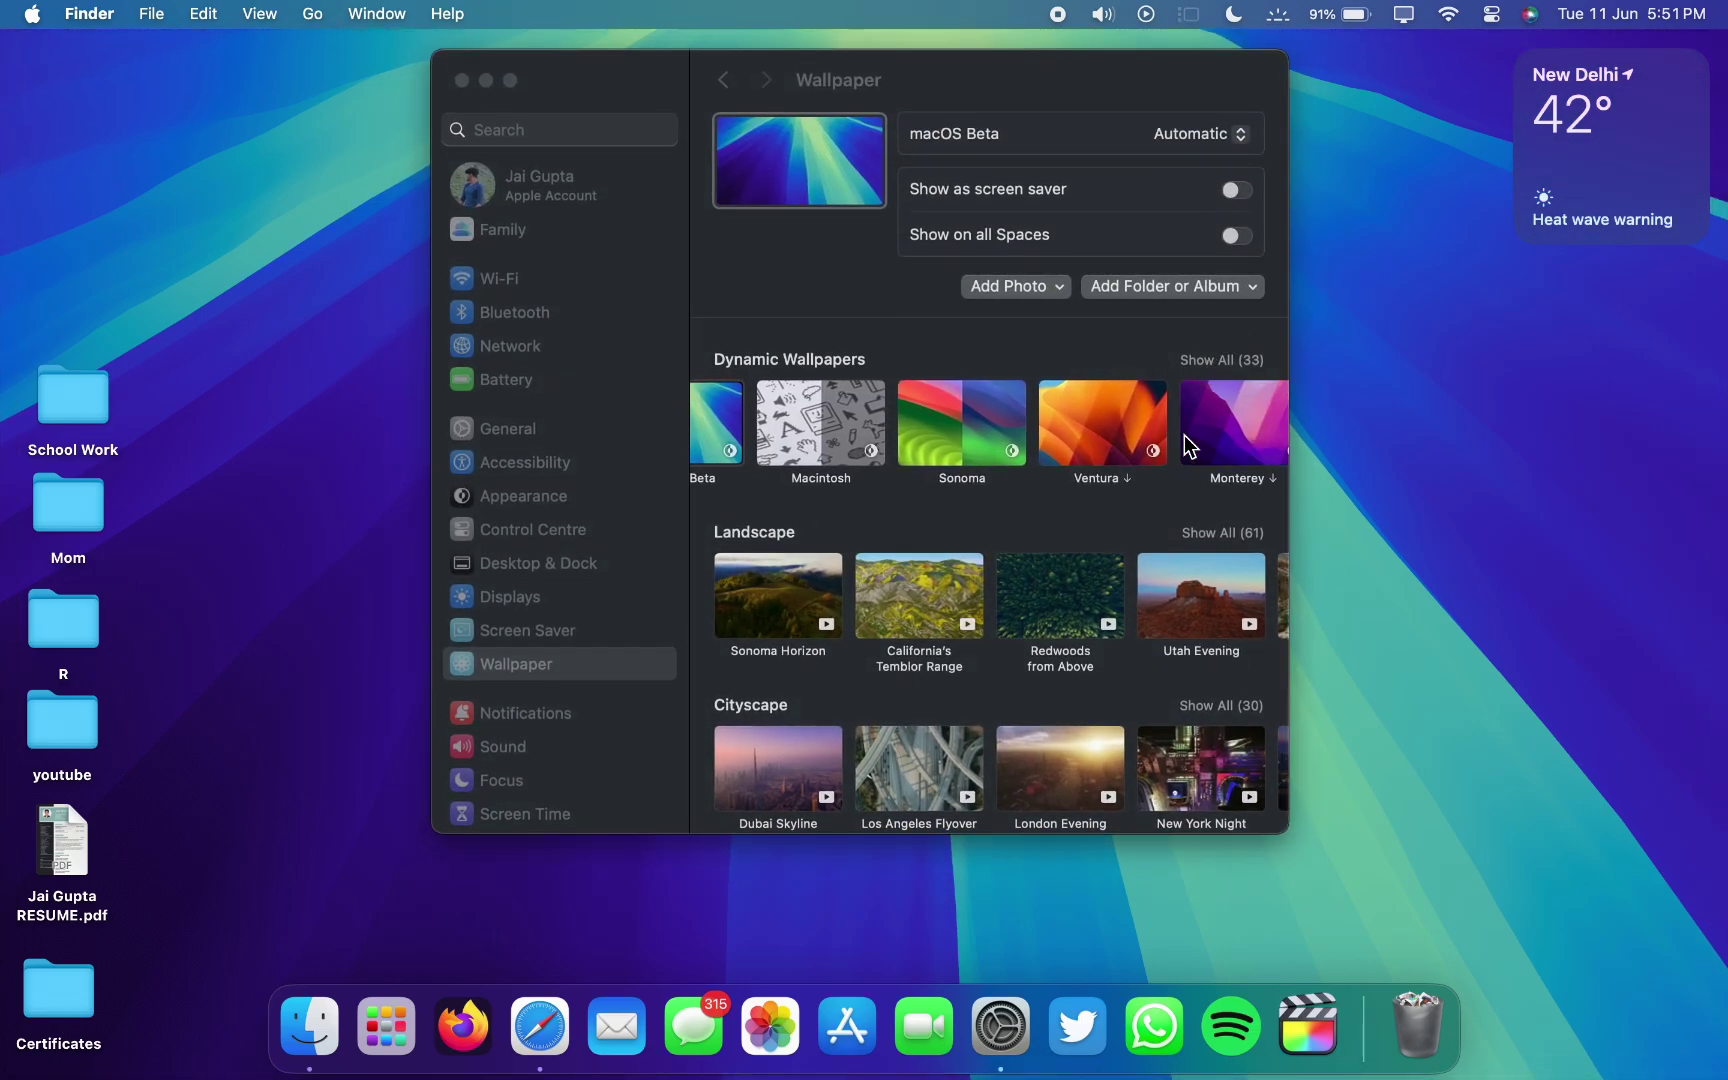
scroll(1183, 433, down, 10)
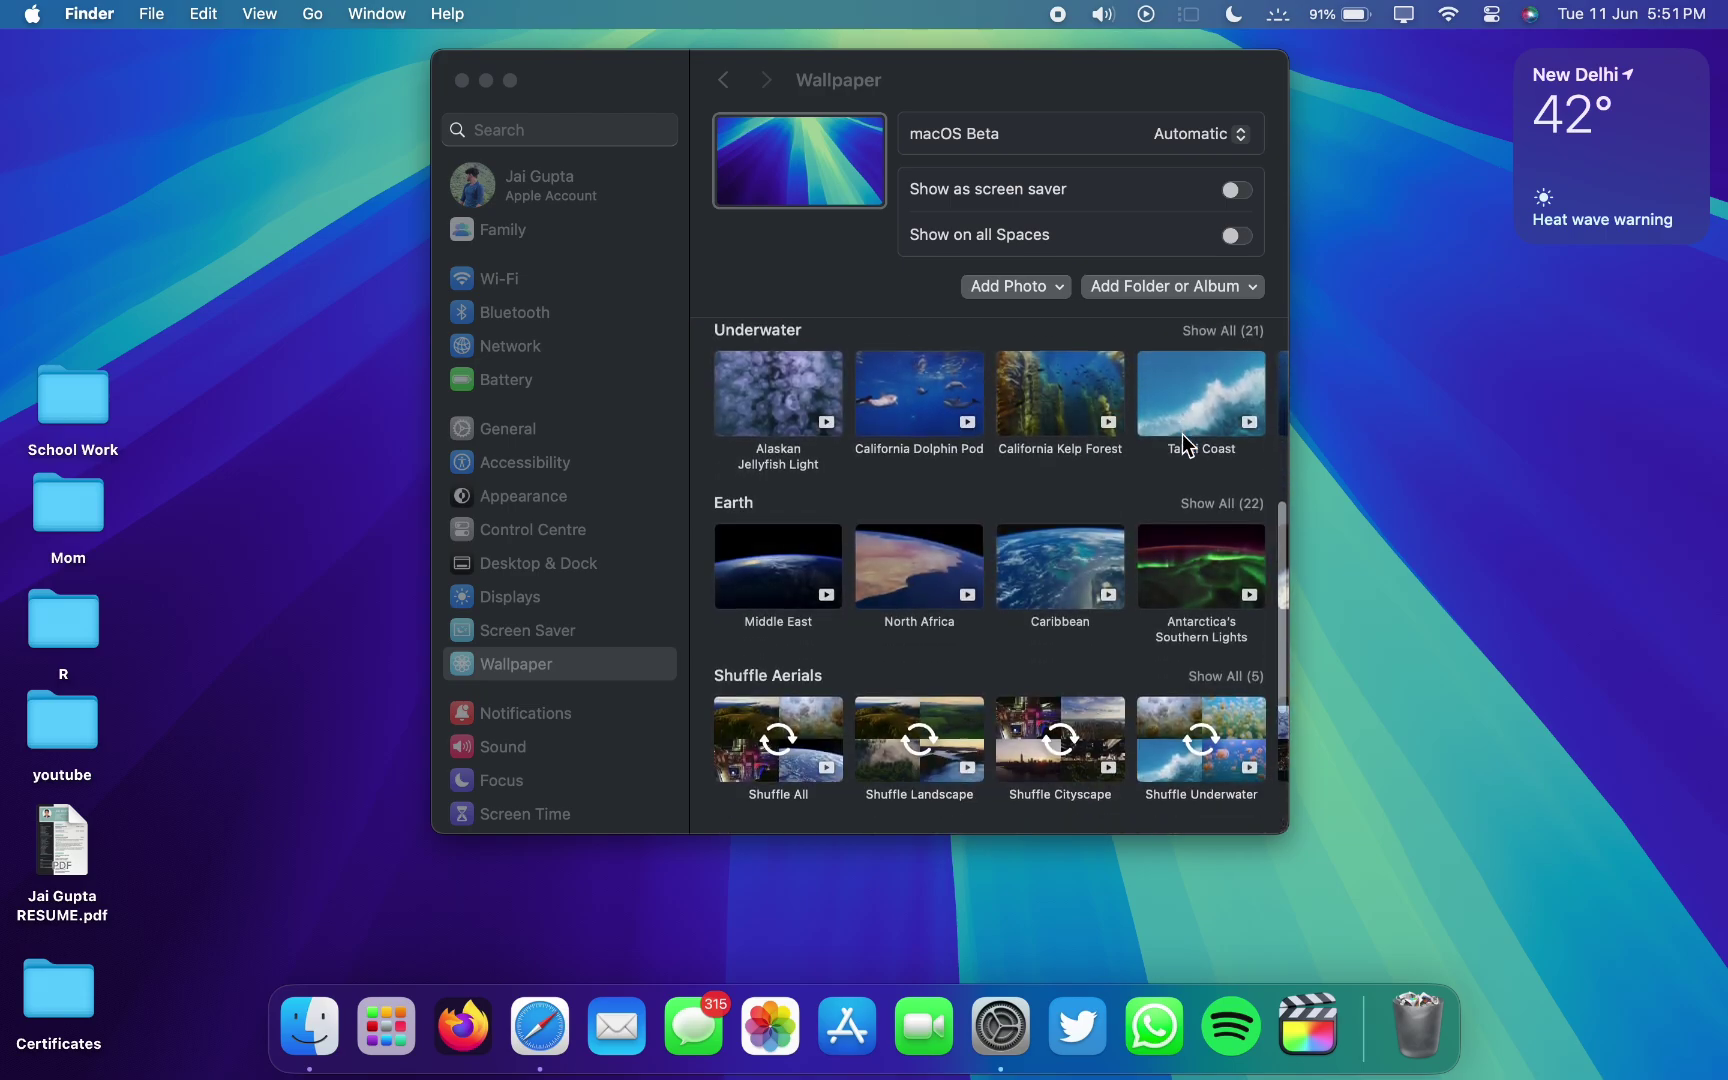
click(589, 468)
scroll(640, 598, down, 5)
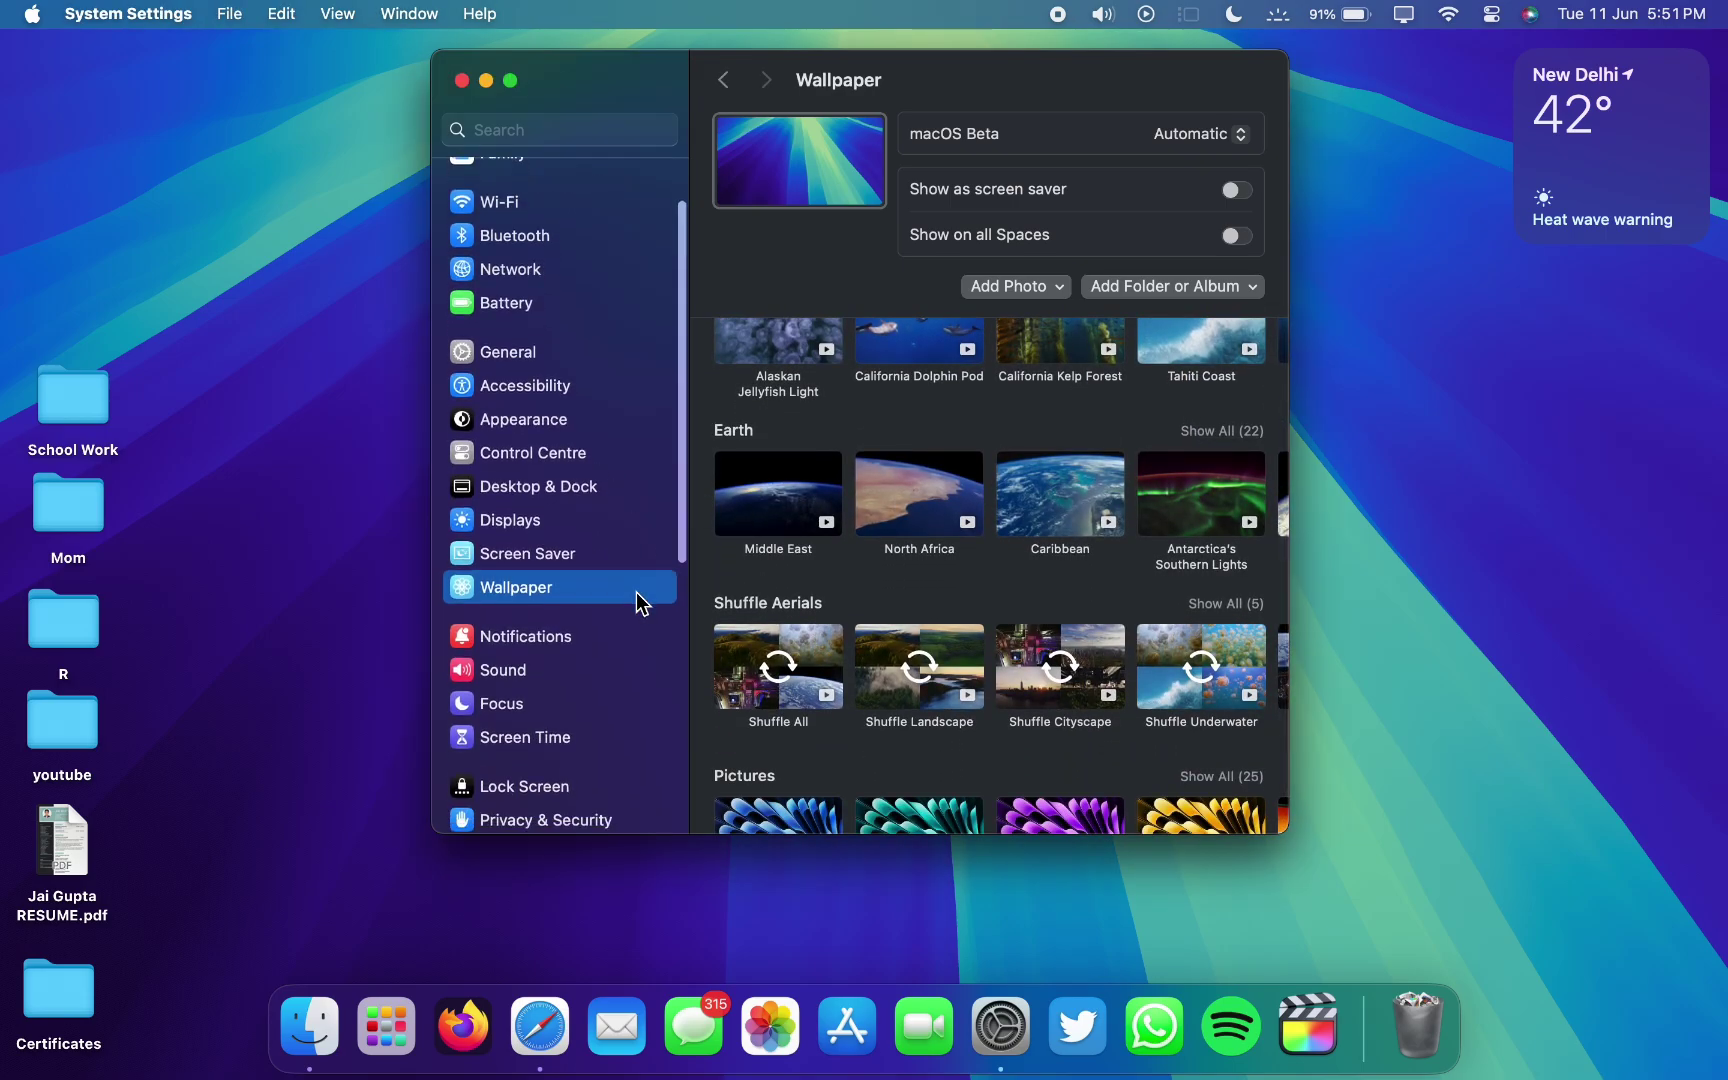
scroll(637, 600, up, 5)
scroll(638, 600, up, 2)
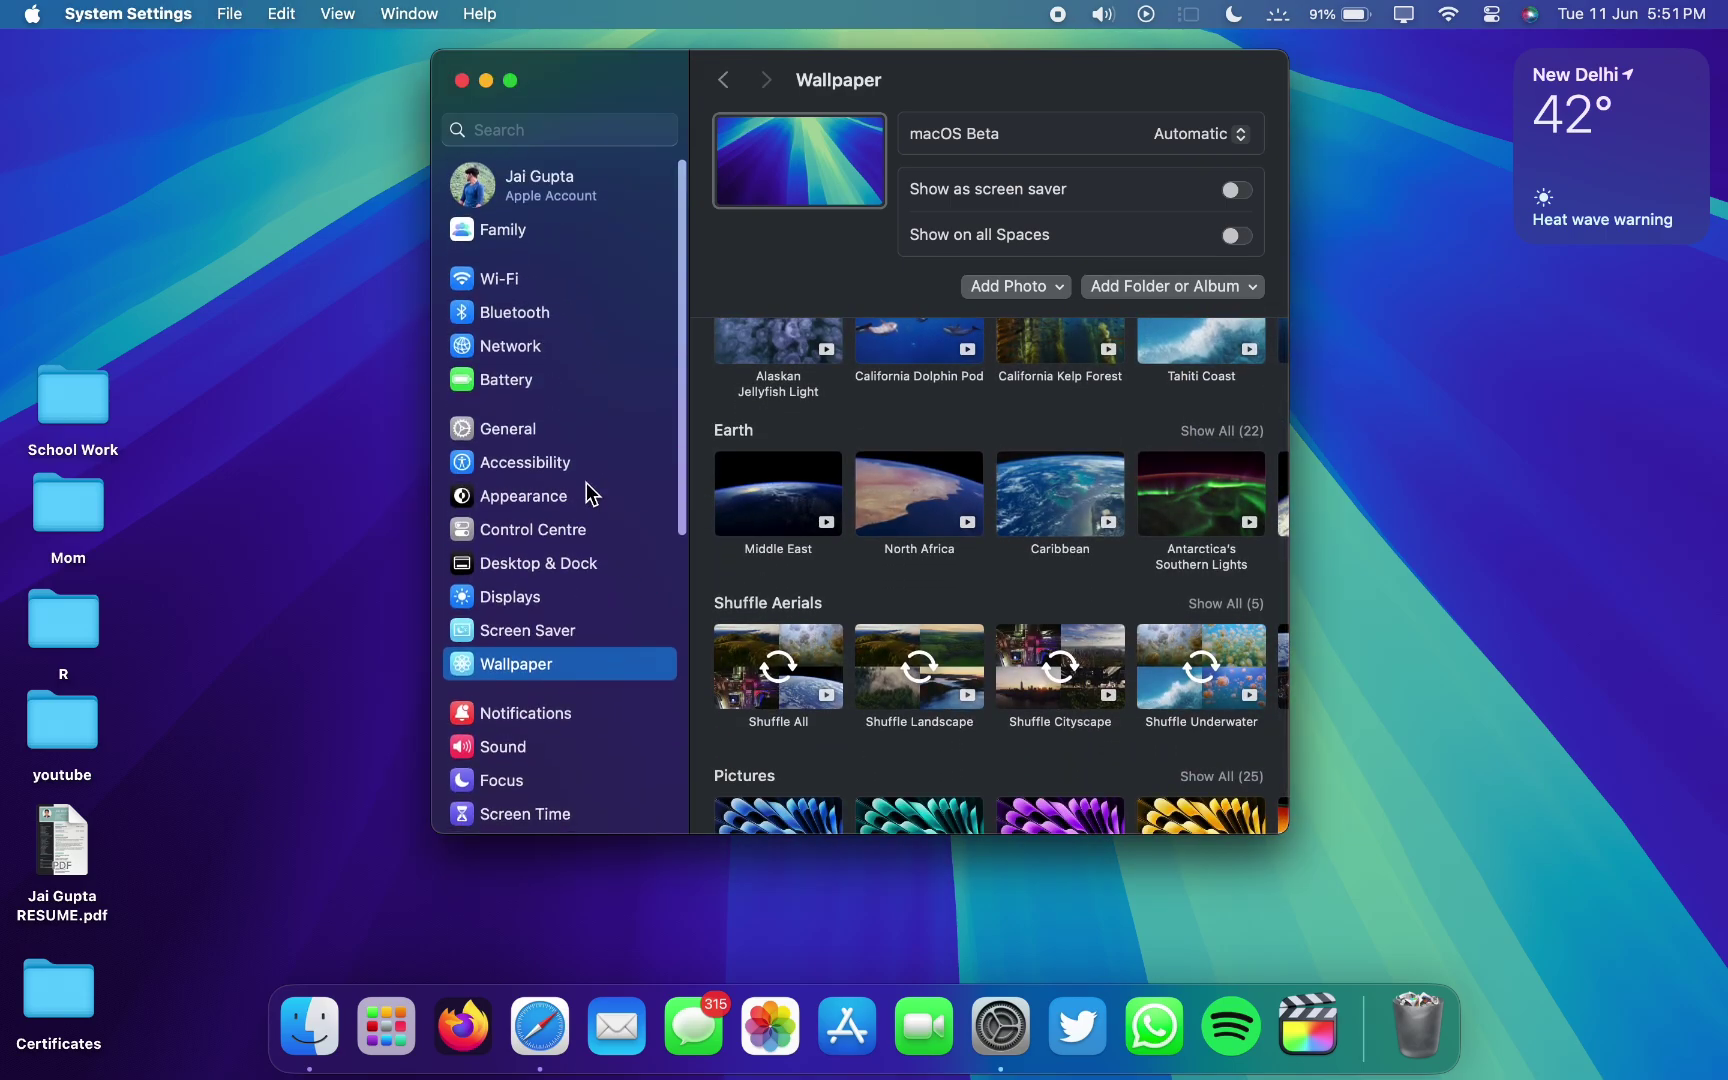
Open Battery settings and view, then close, the Battery Health details
click(571, 379)
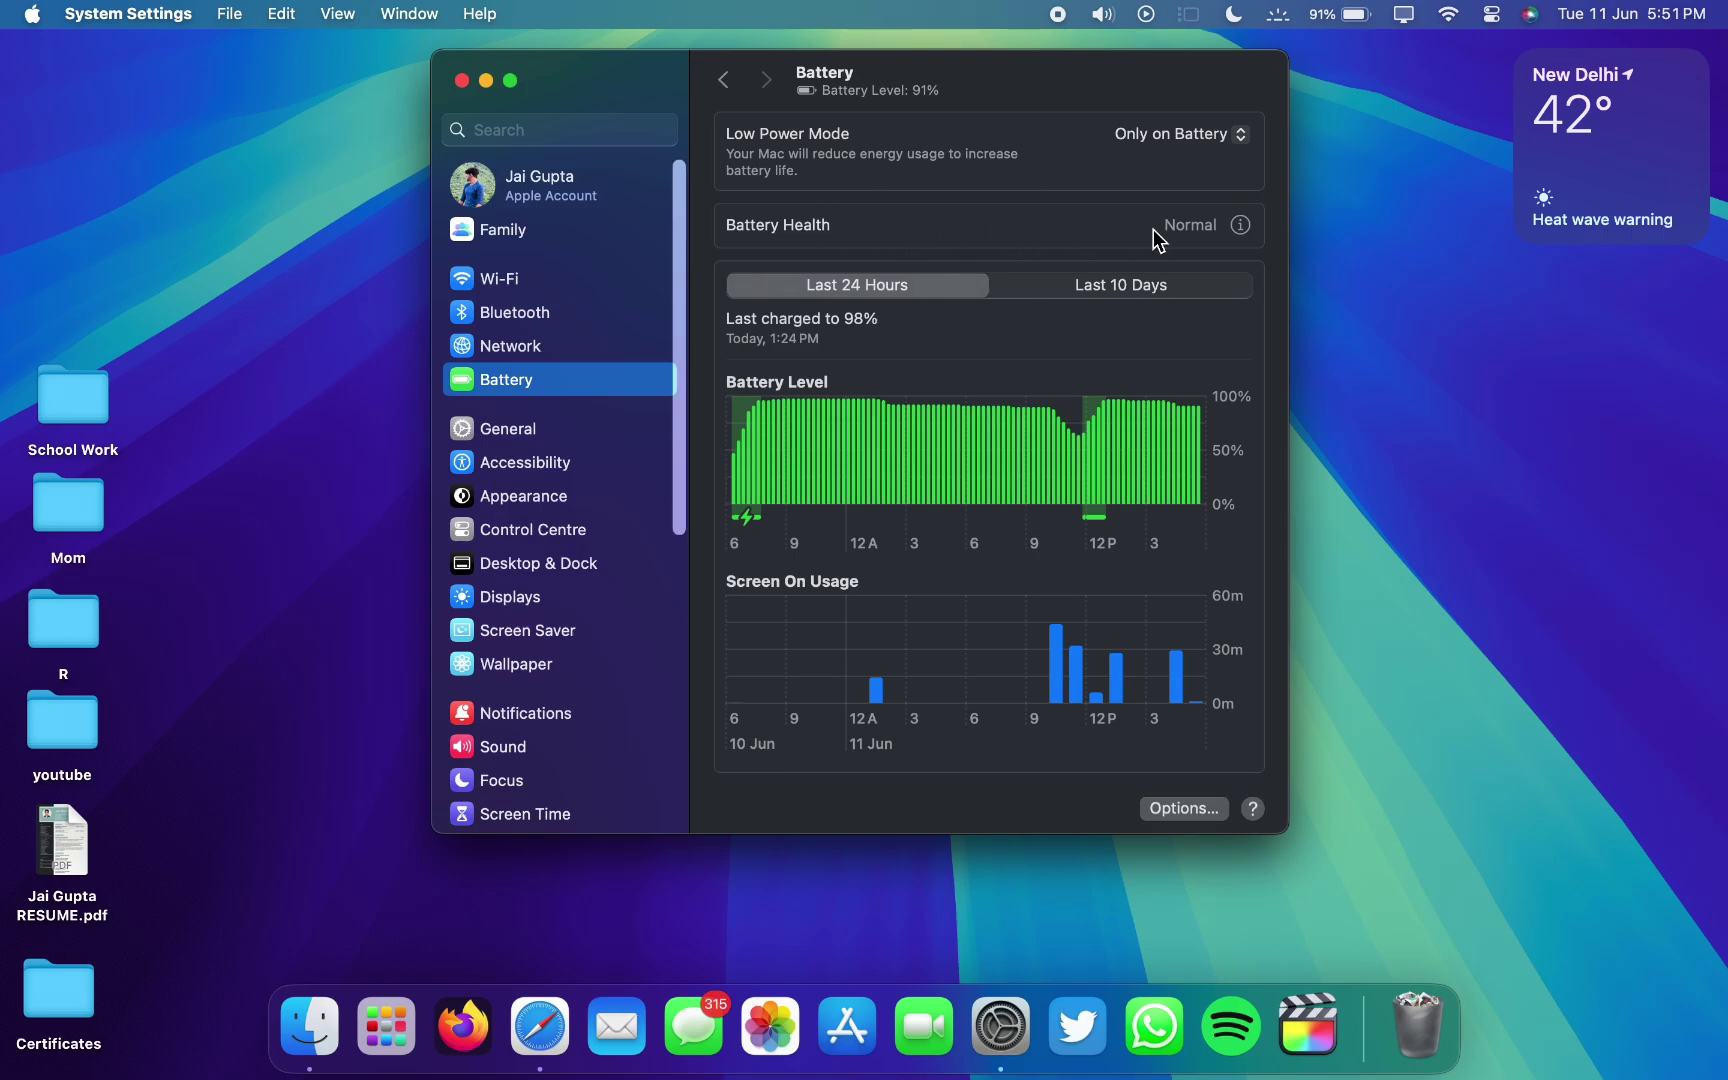
click(1241, 228)
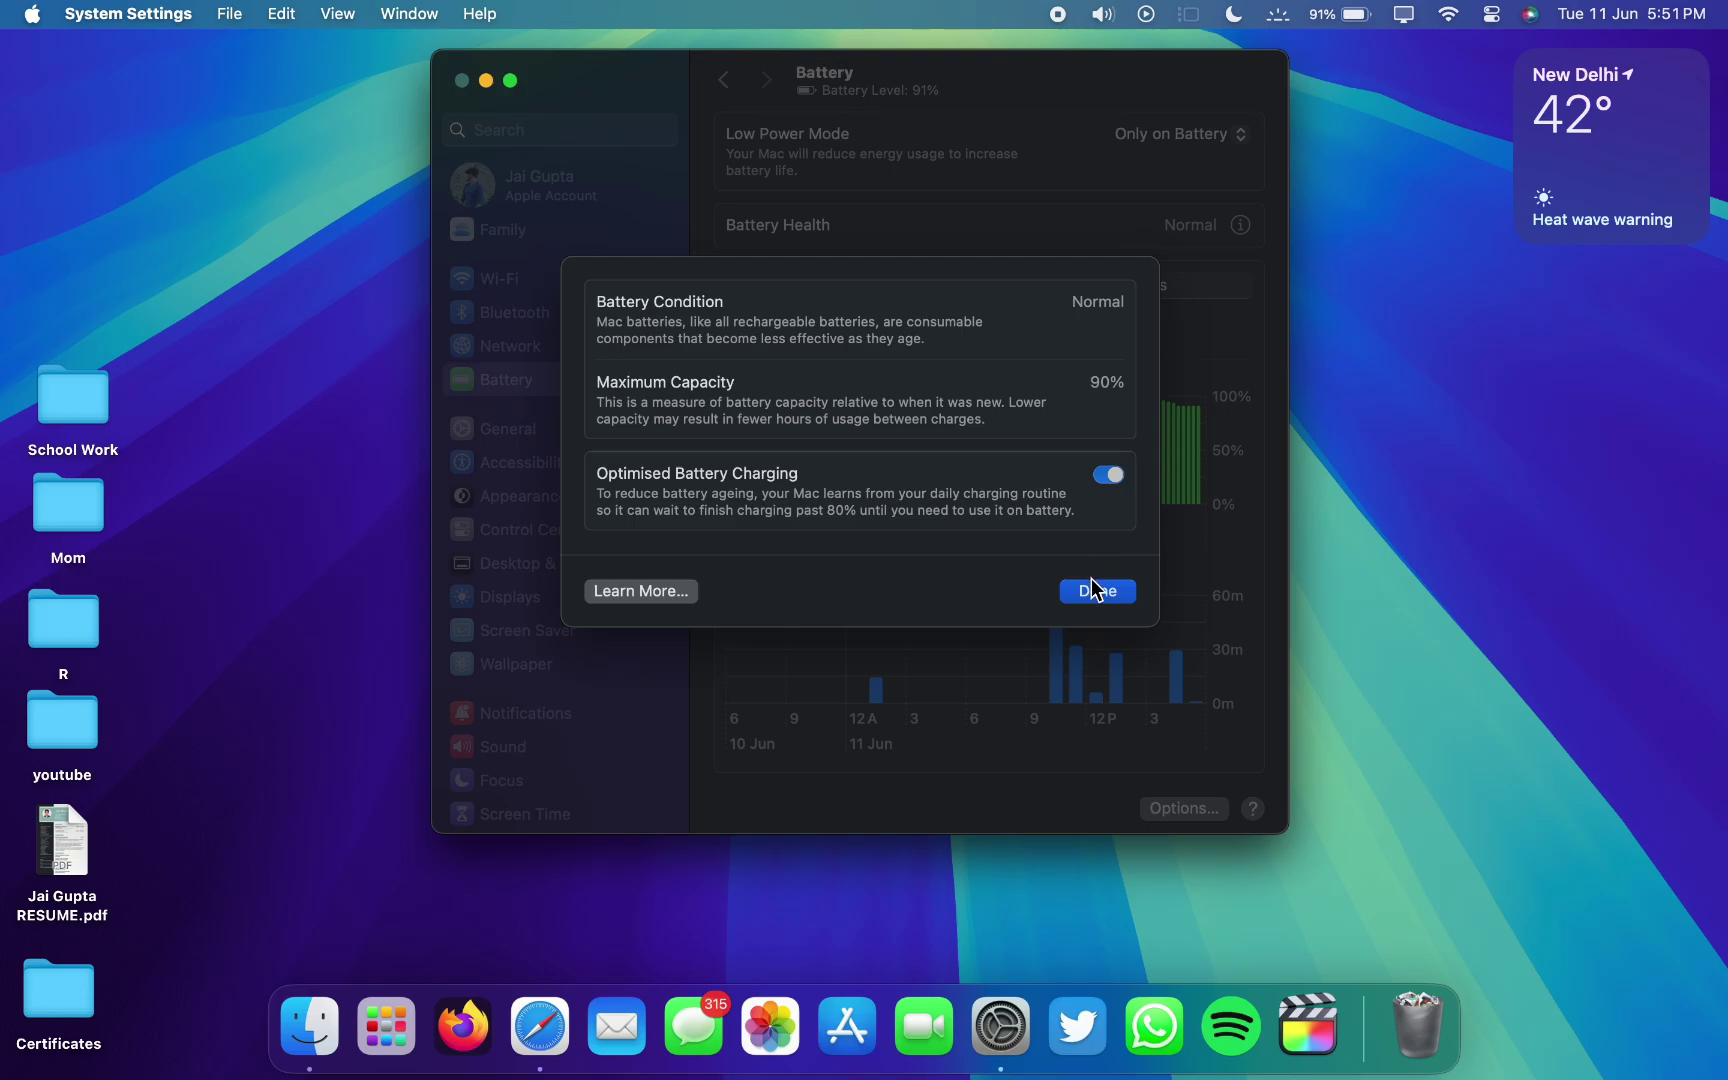
click(1096, 591)
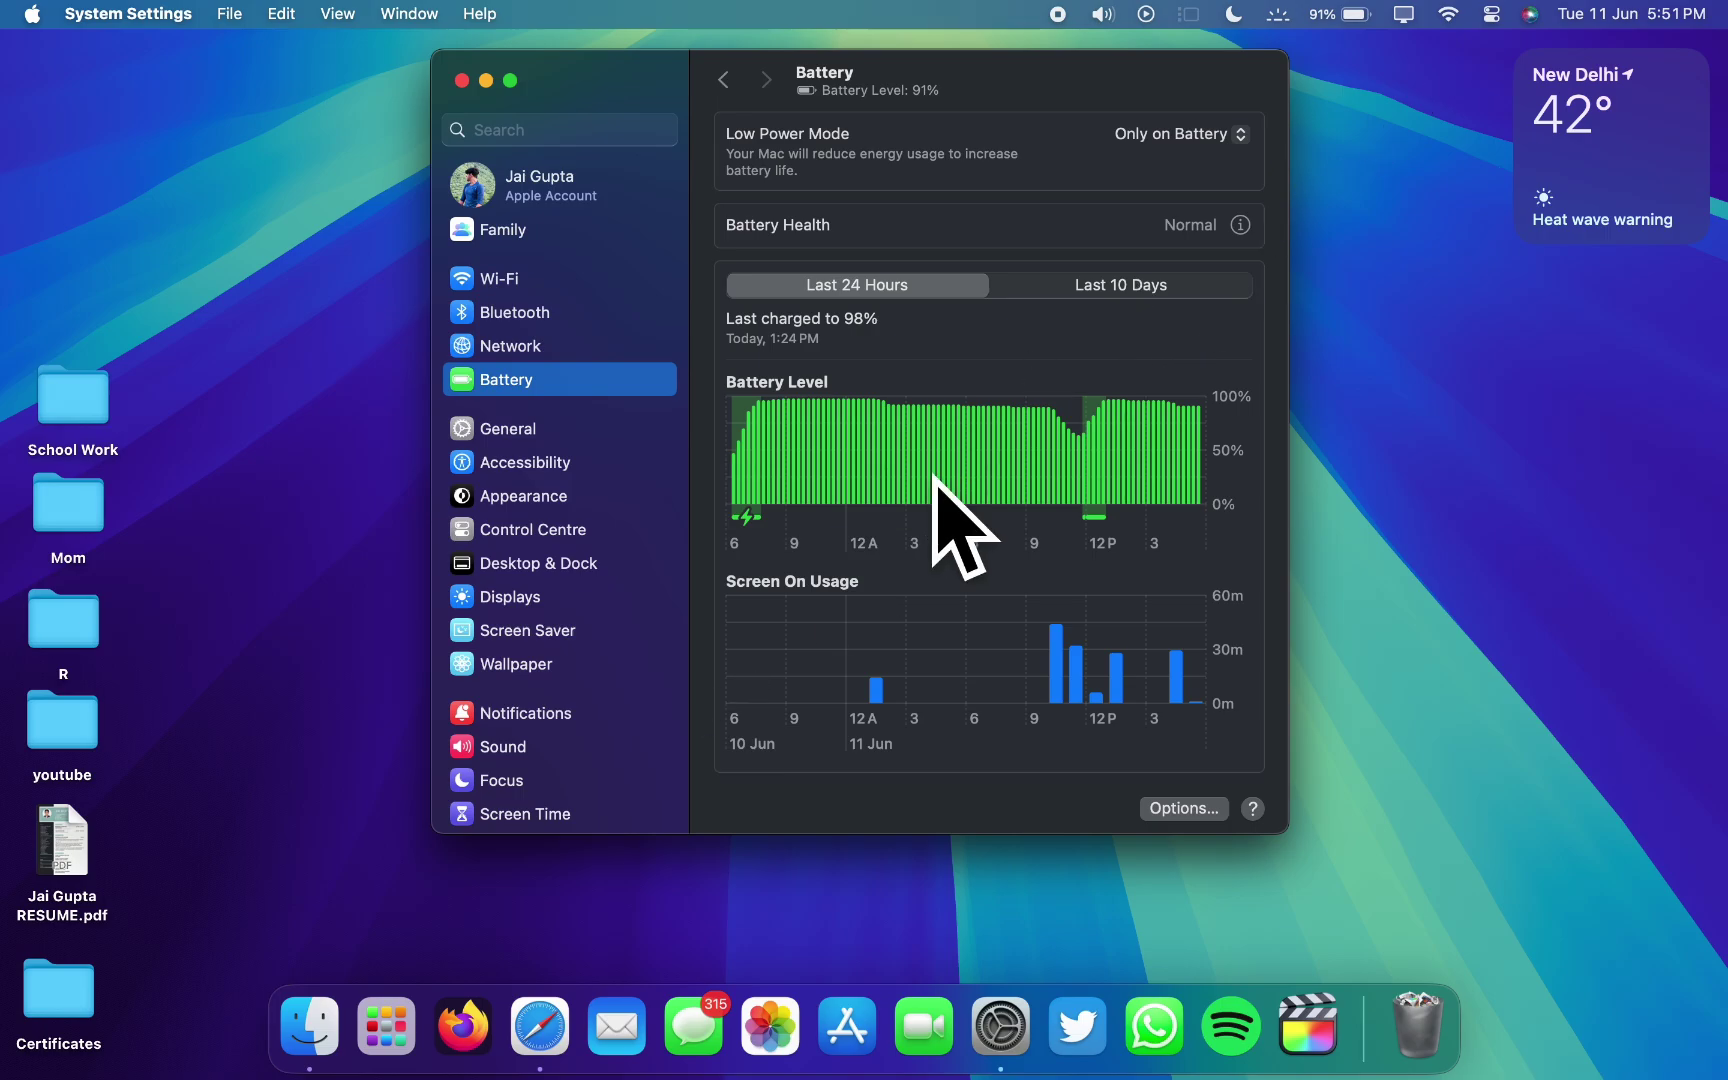
Open General > Software Update to check for macOS updates
click(610, 438)
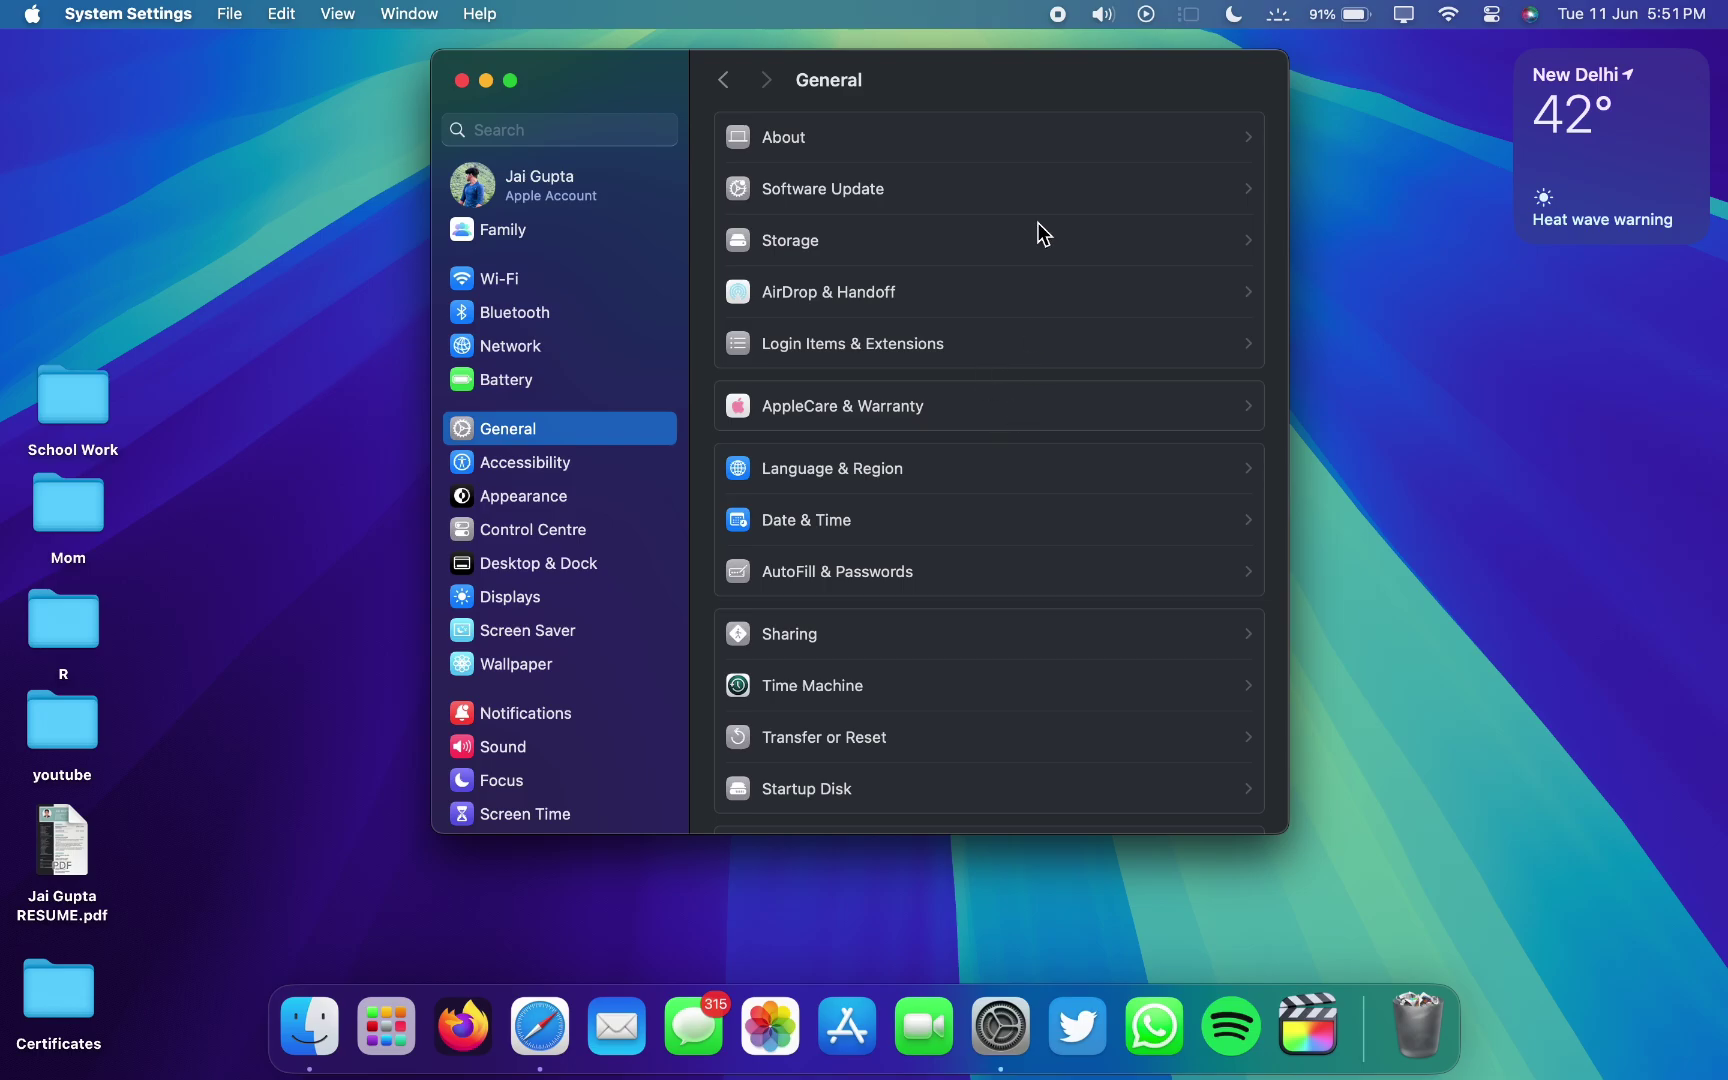
click(1018, 176)
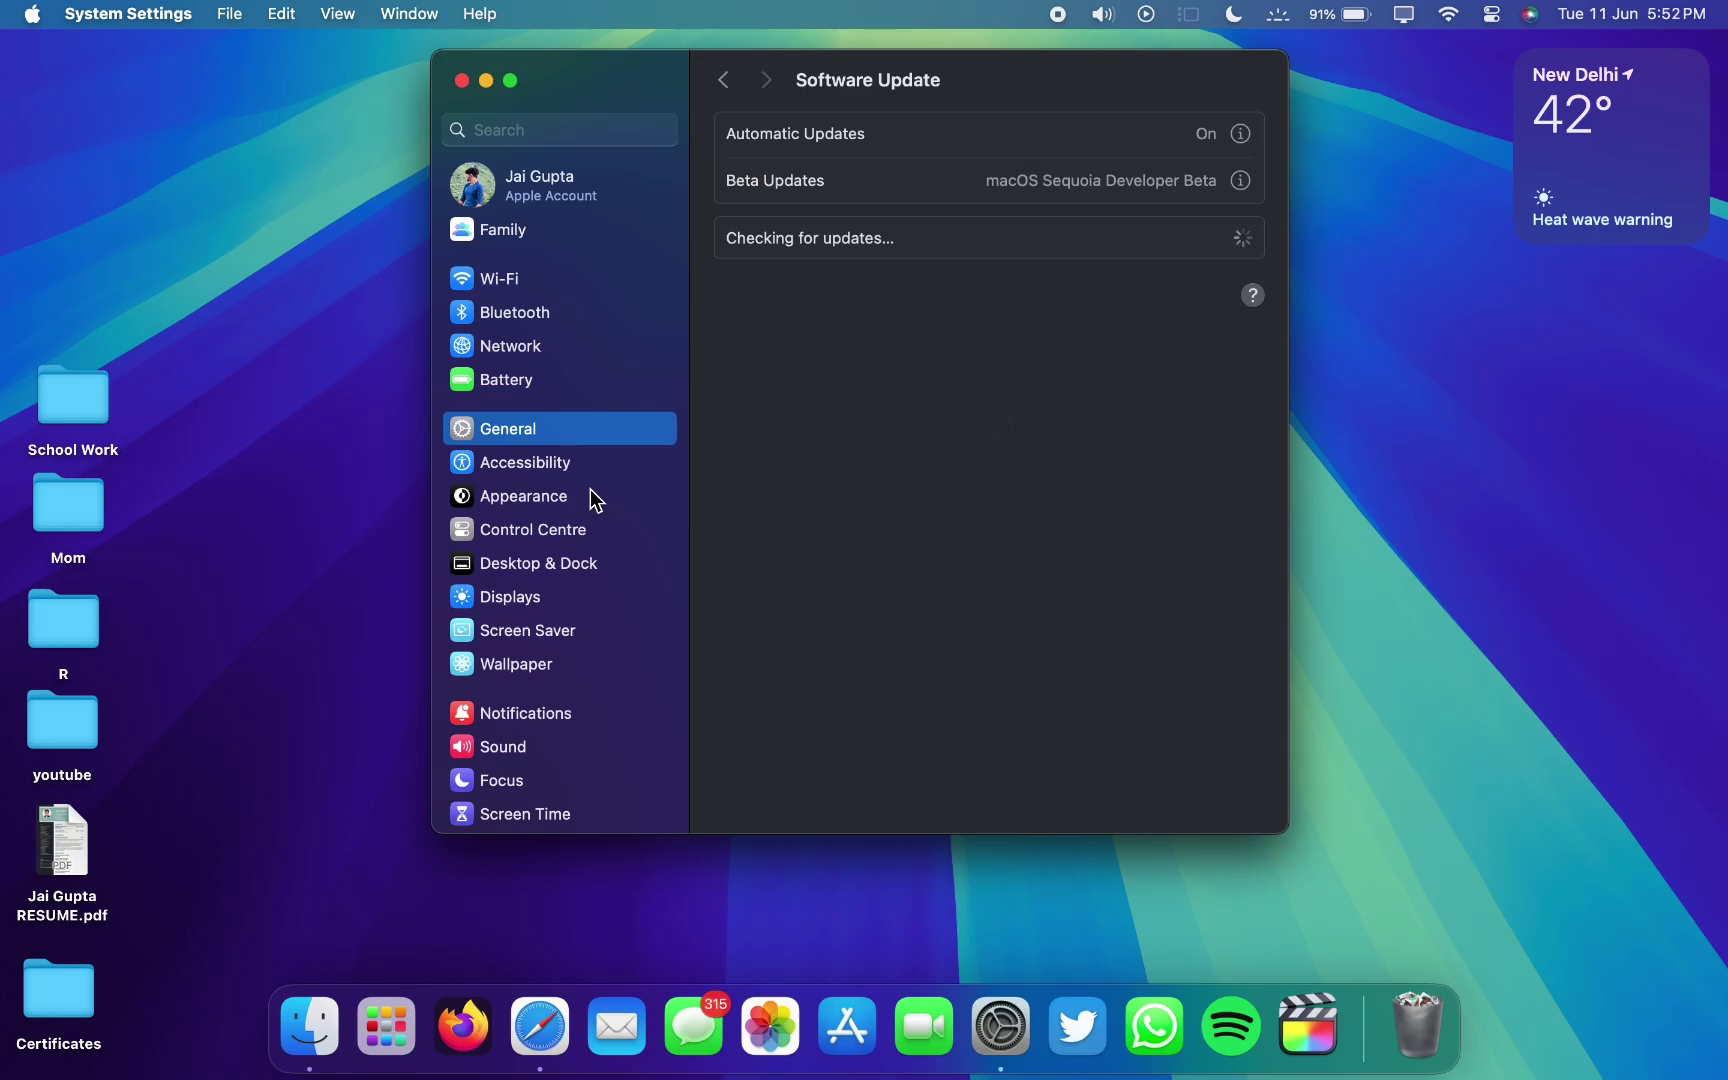
scroll(454, 512, down, 10)
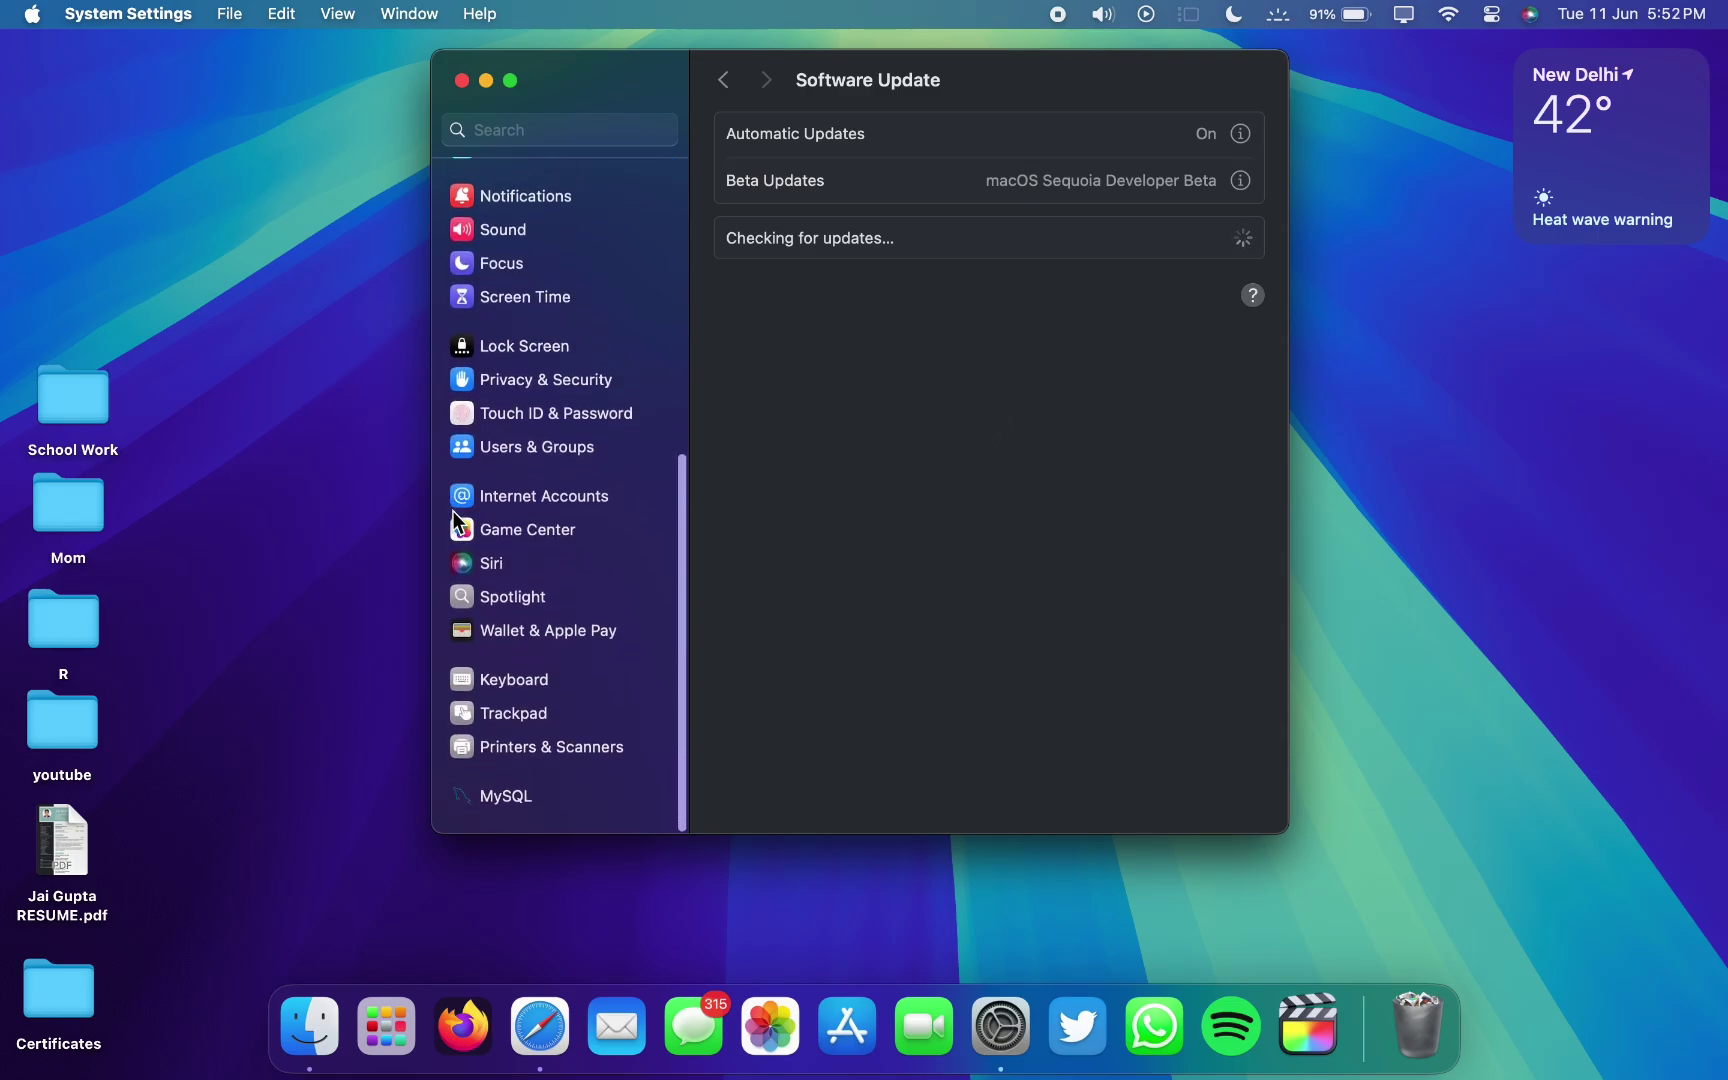
scroll(454, 512, up, 10)
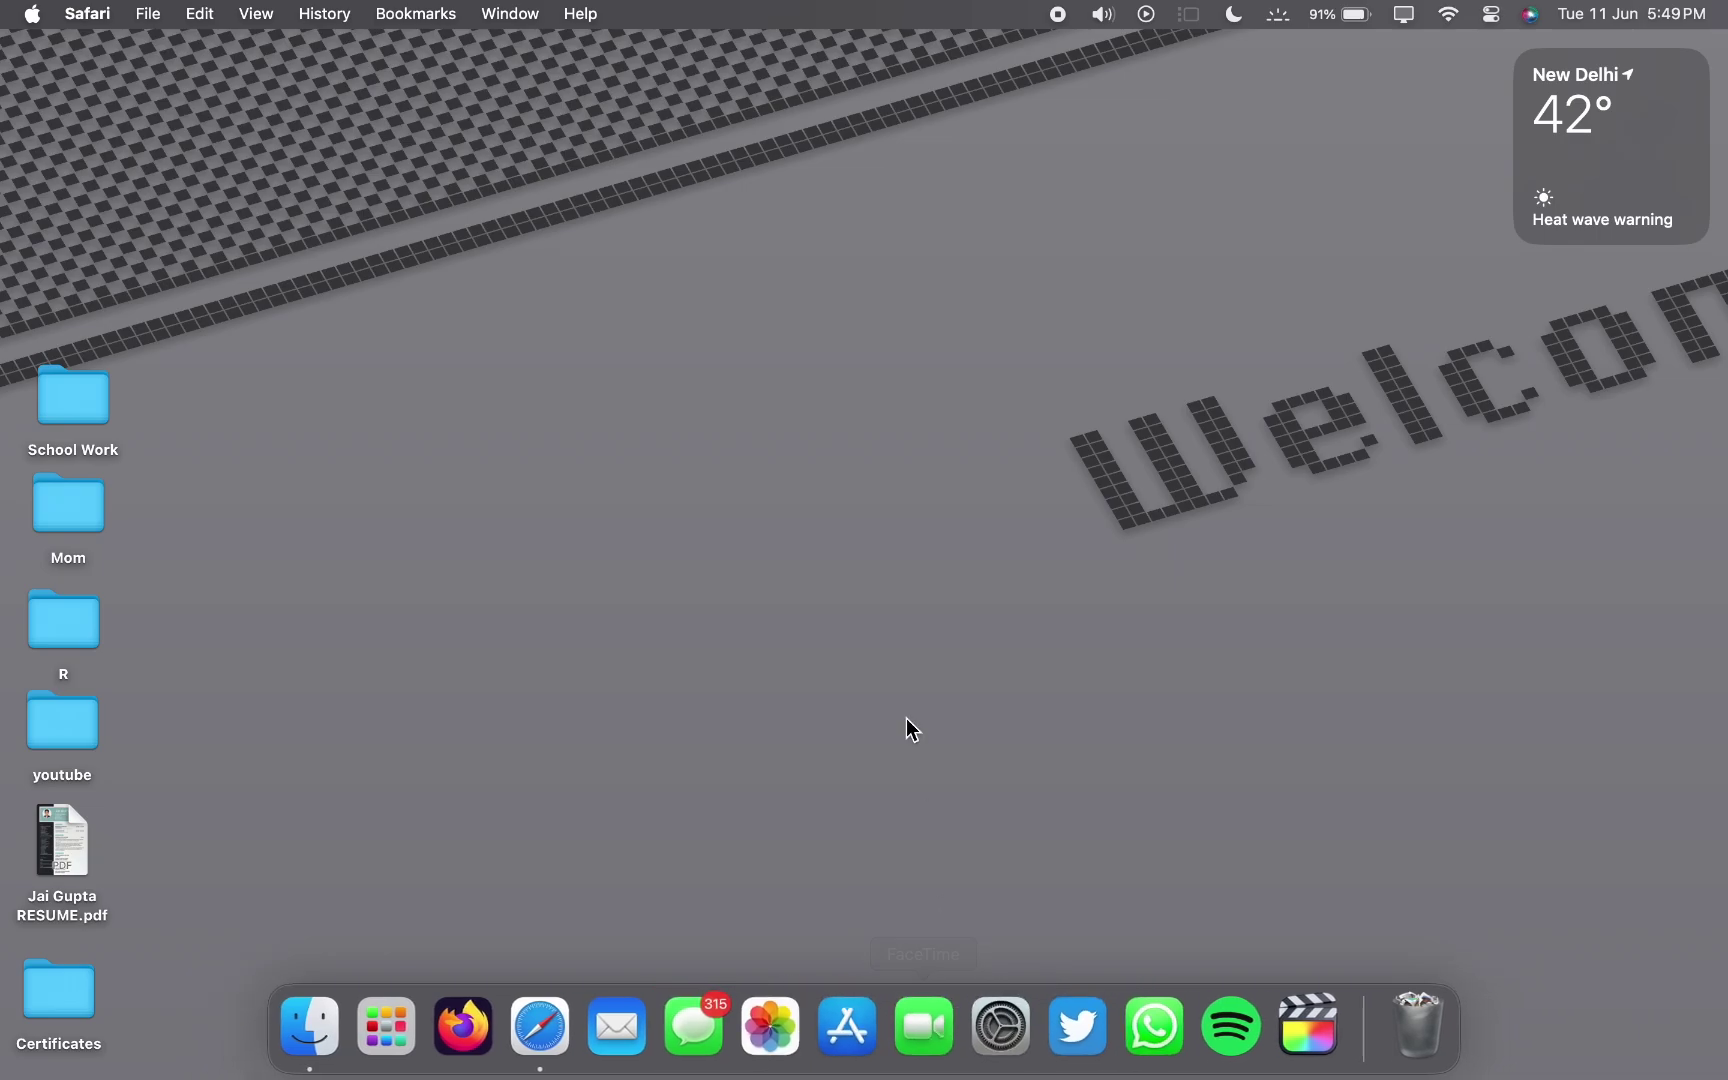
Reopen About This Mac, show its details in System Settings, and go to Appearance
right_click(906, 718)
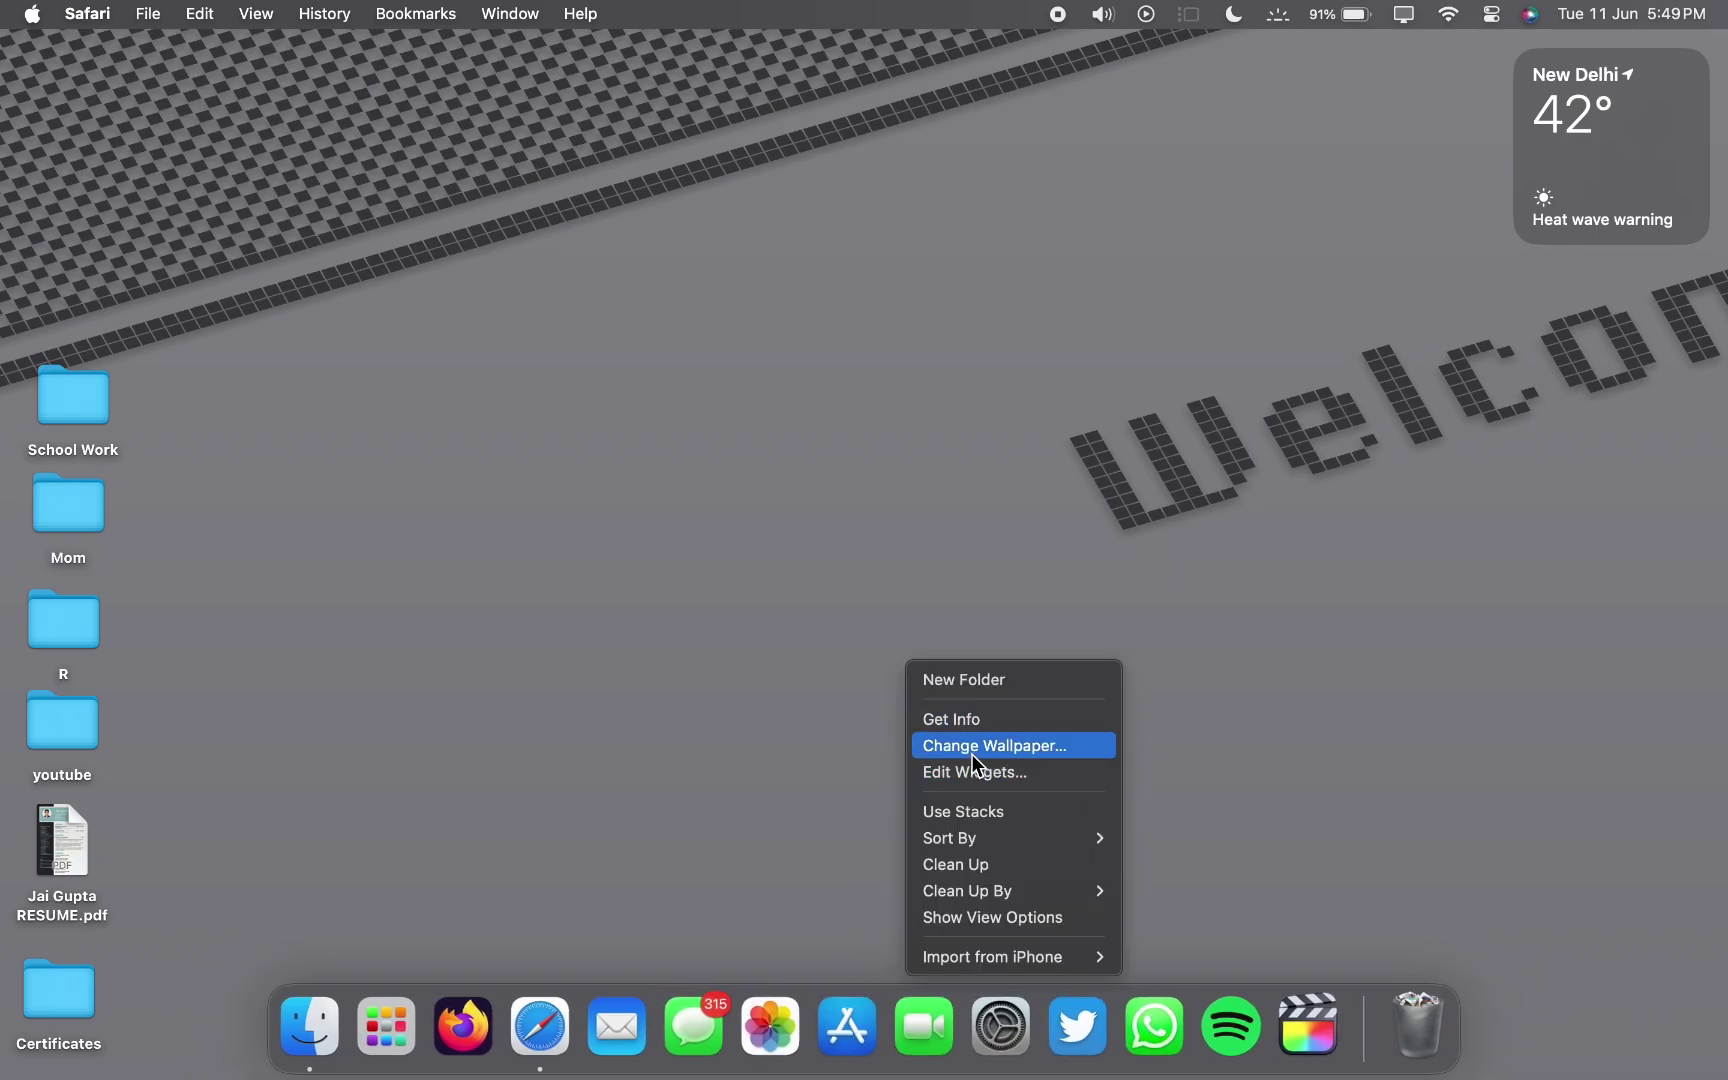
click(900, 570)
click(33, 14)
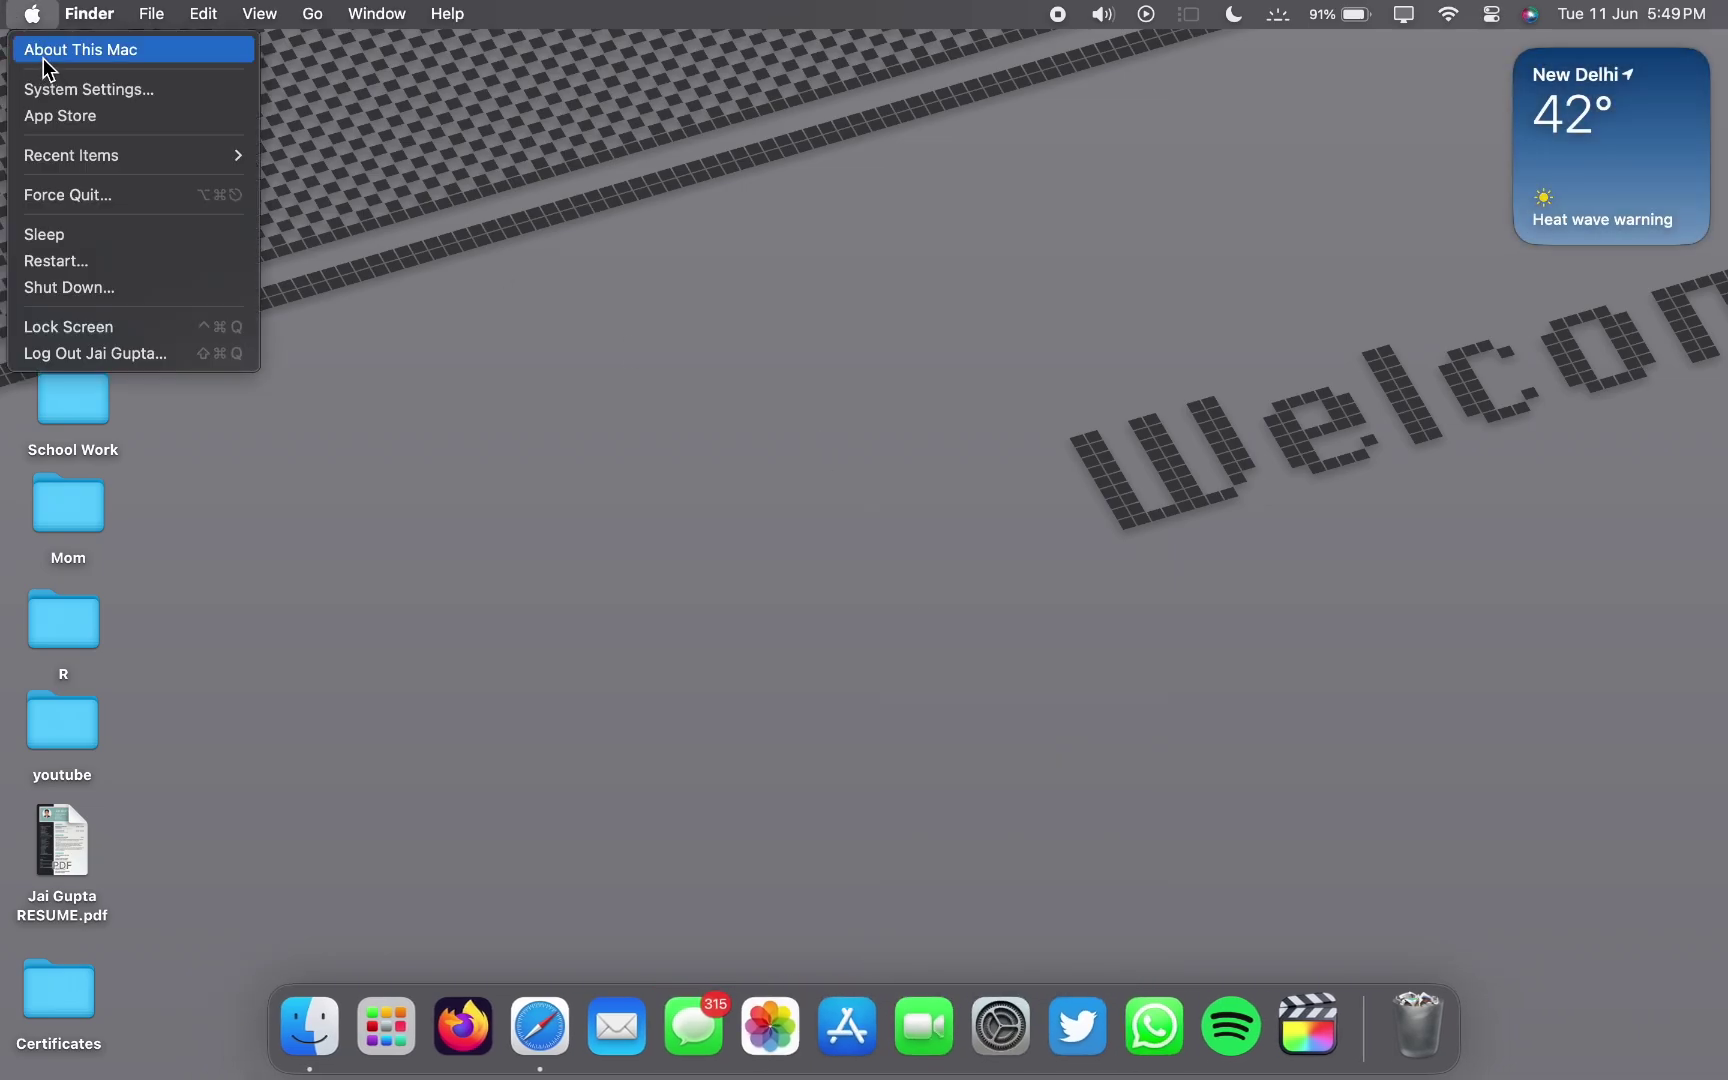
click(43, 58)
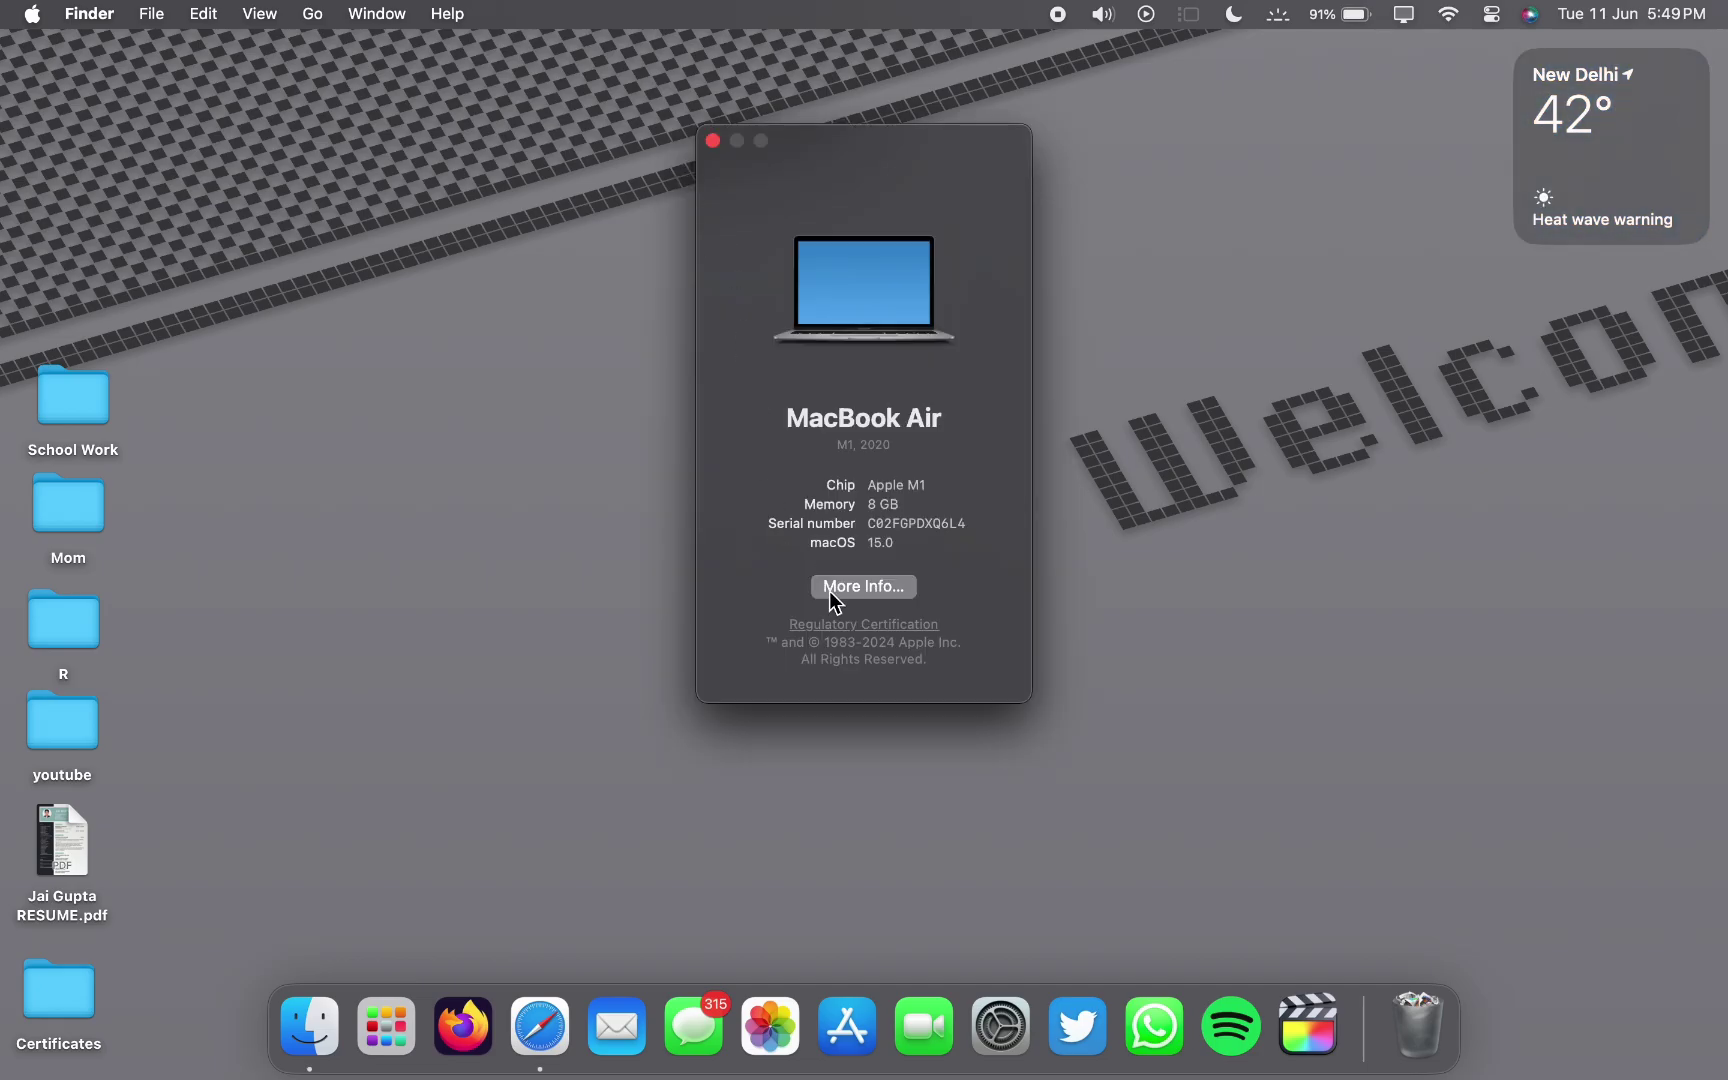
click(832, 593)
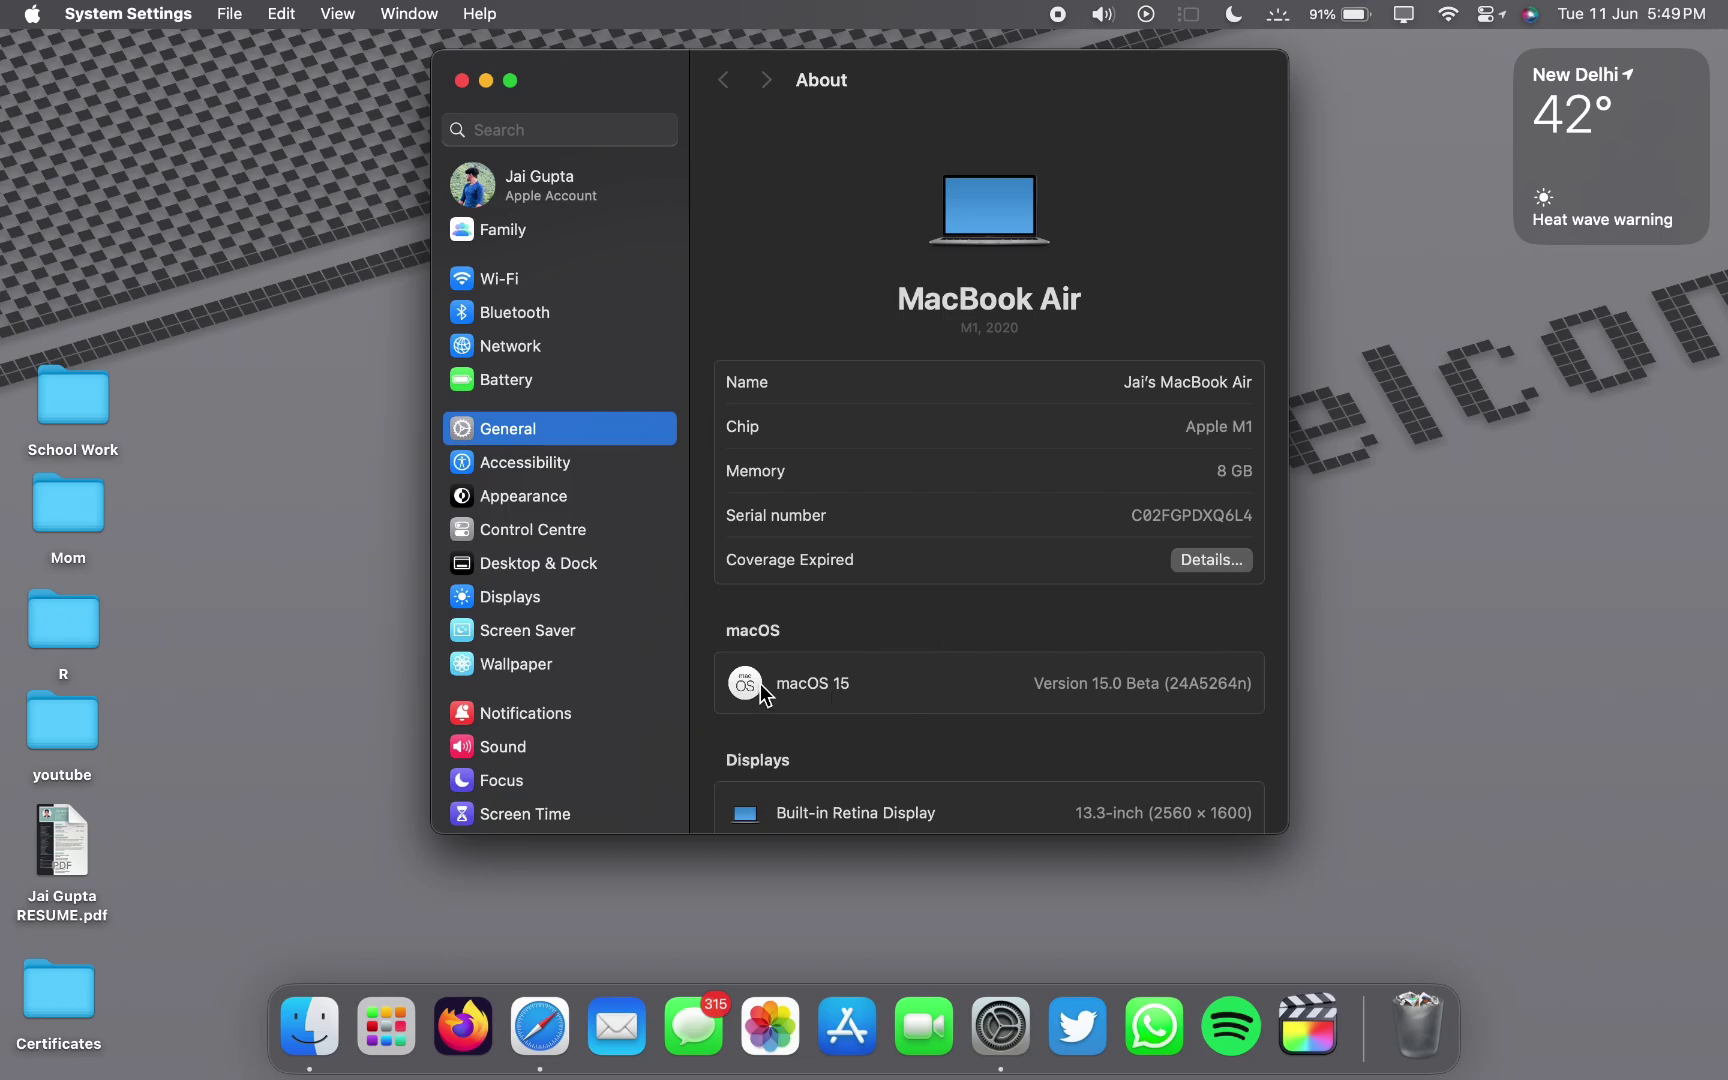
click(583, 497)
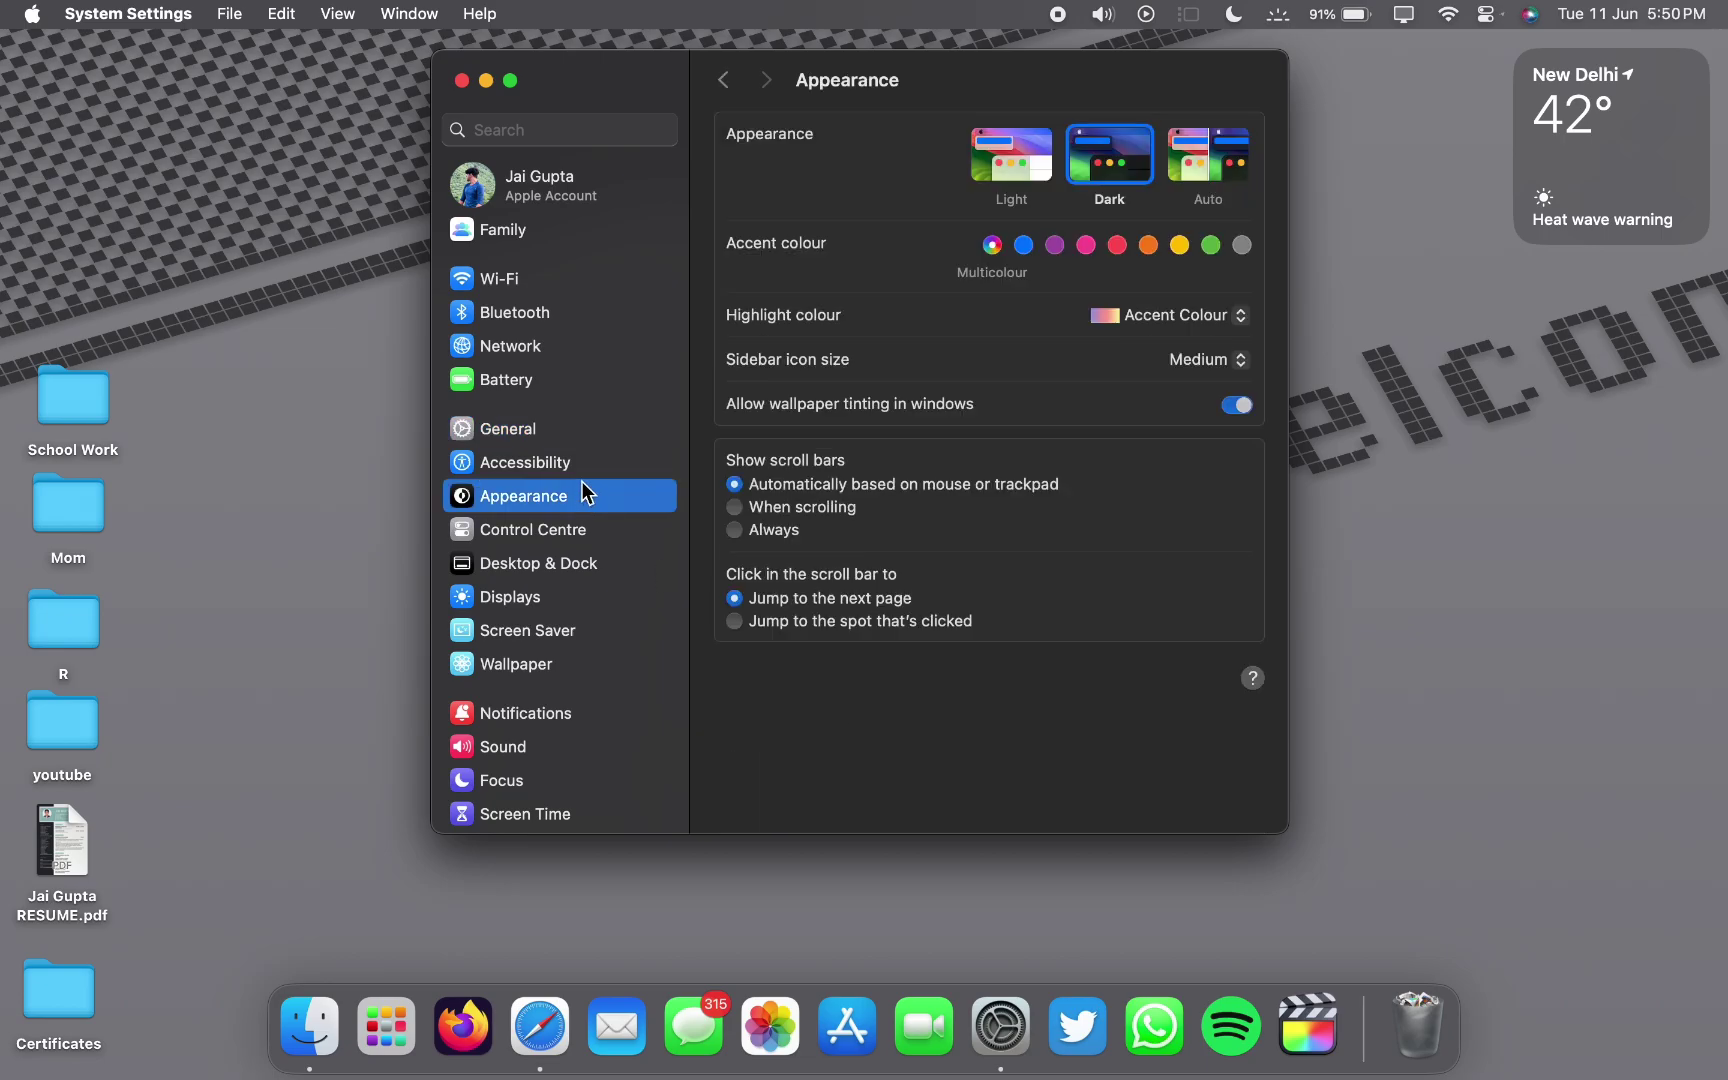
Open Wallpaper, switch the Macintosh wallpaper to Light, and preview it on the desktop
click(594, 664)
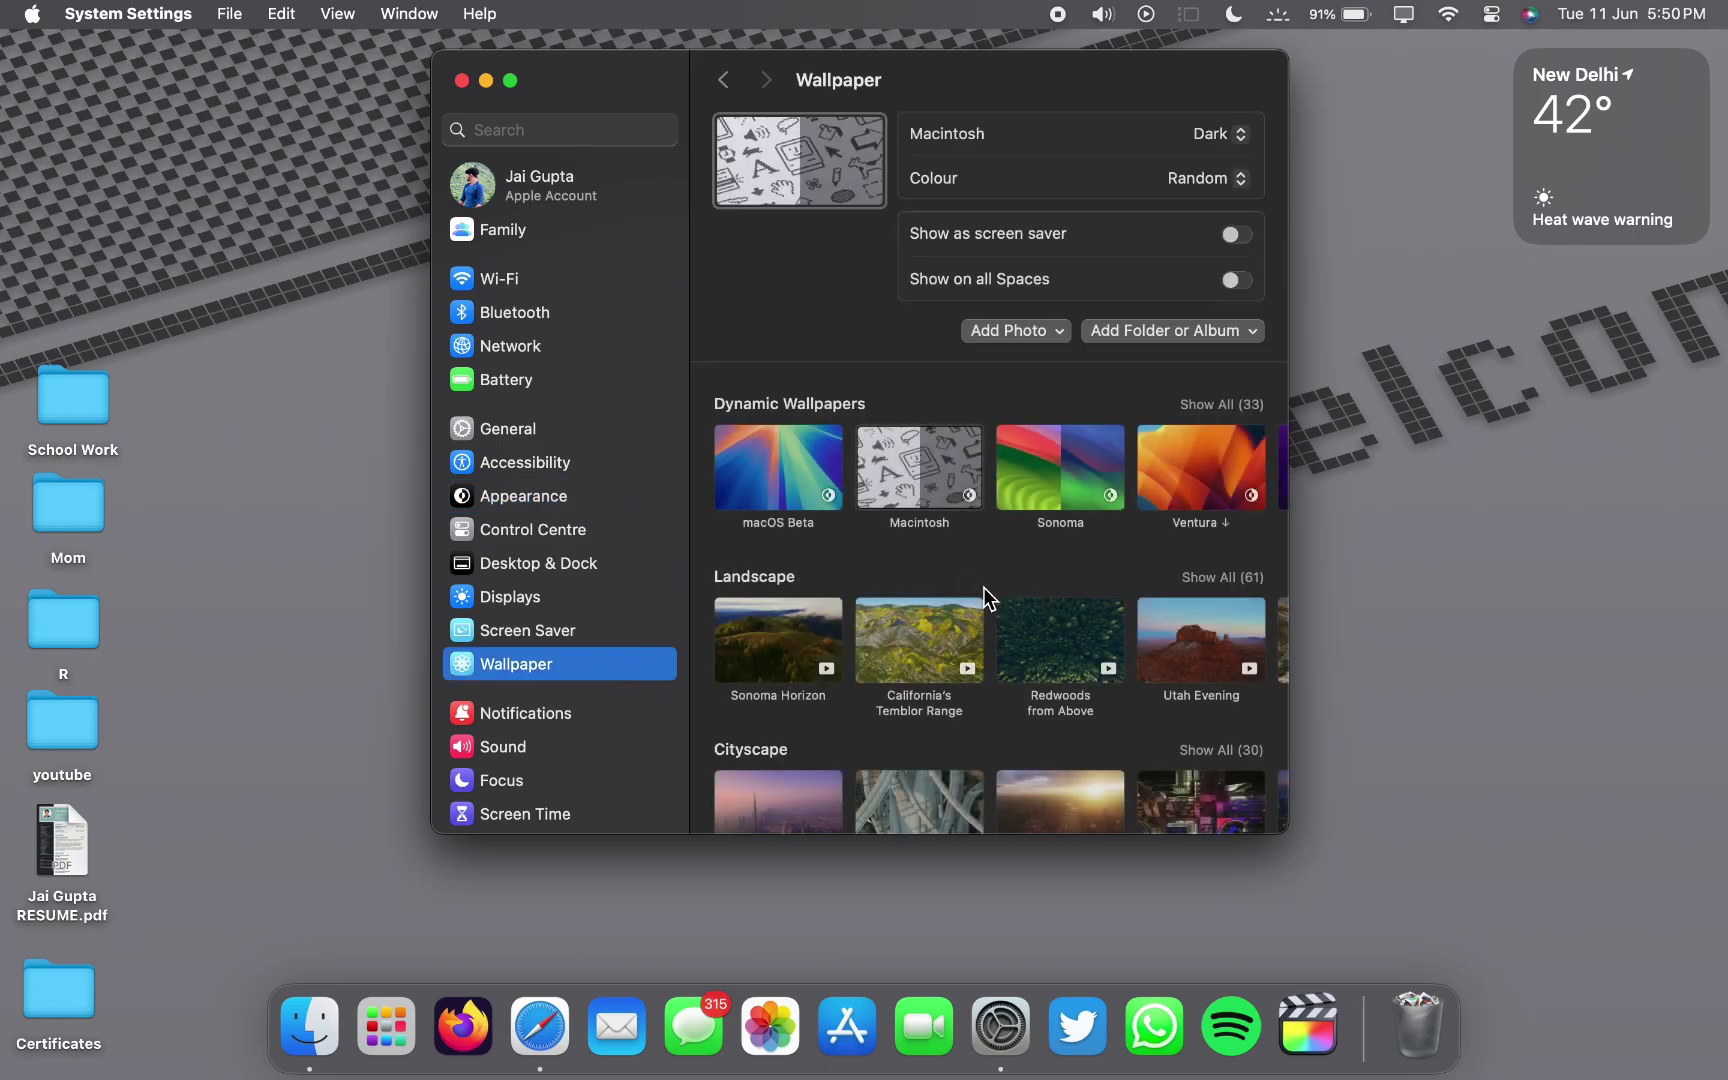
click(1244, 134)
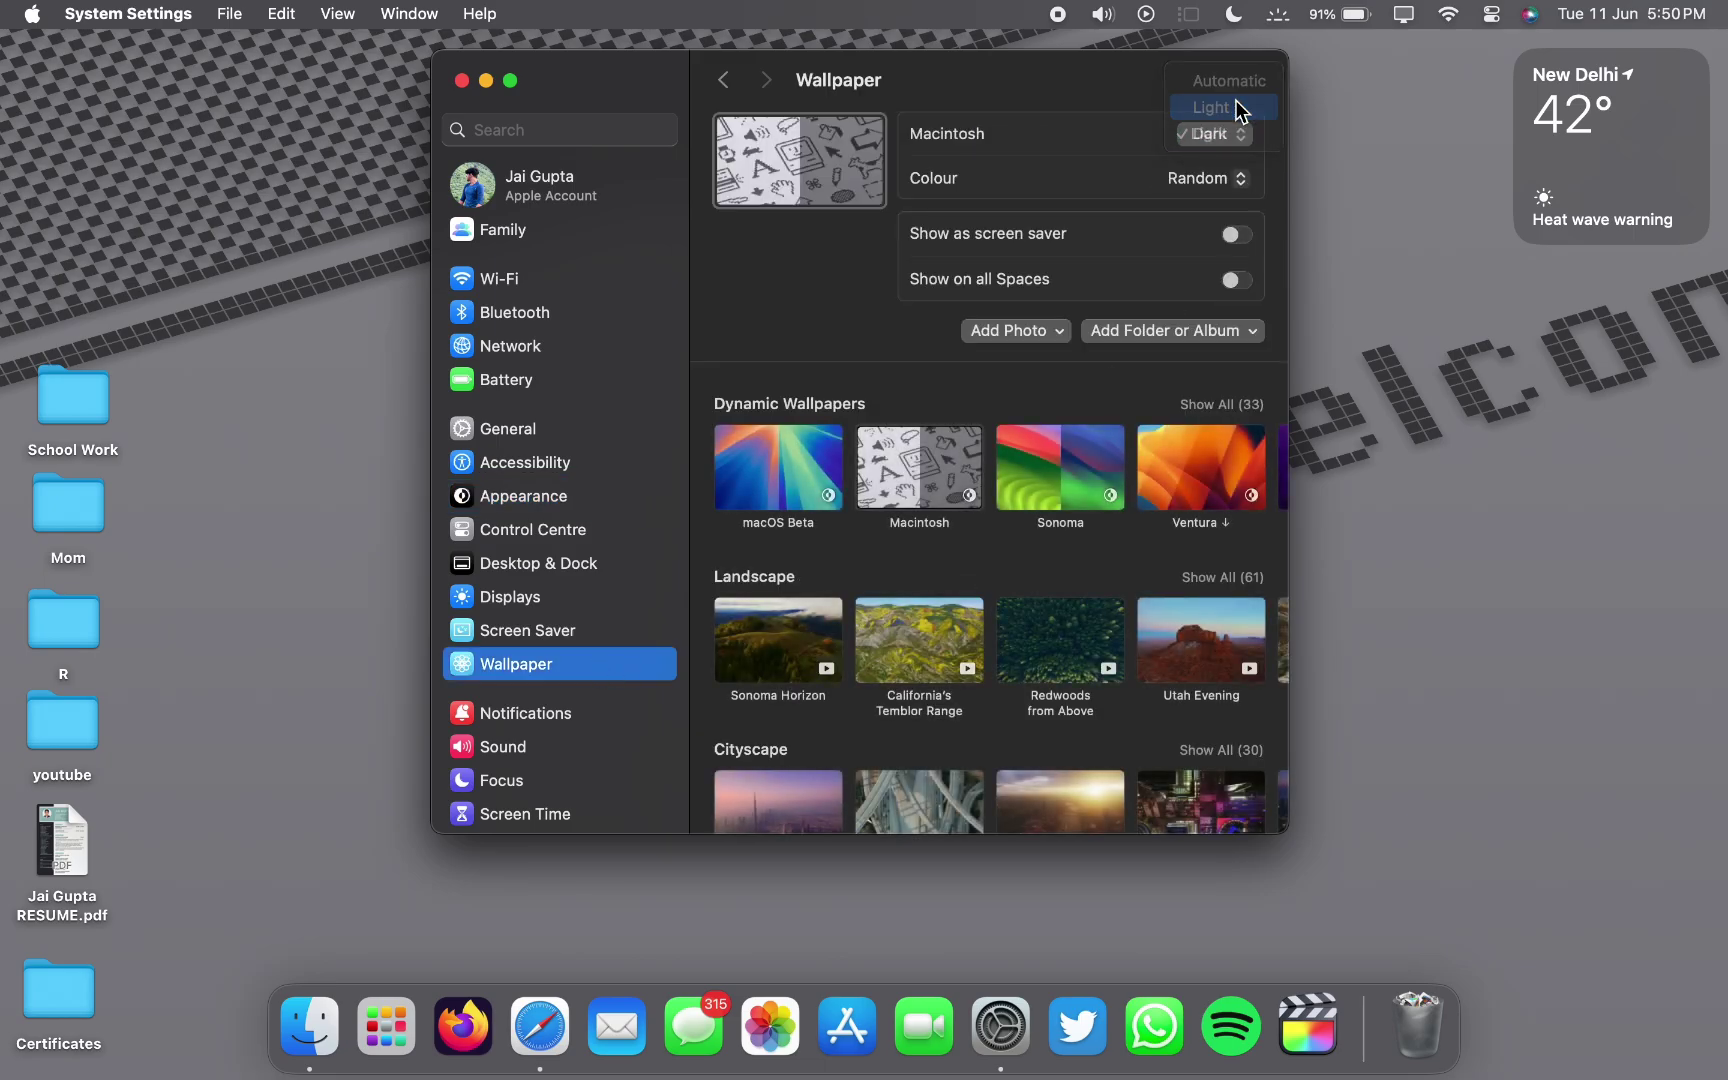
click(1240, 108)
click(1326, 198)
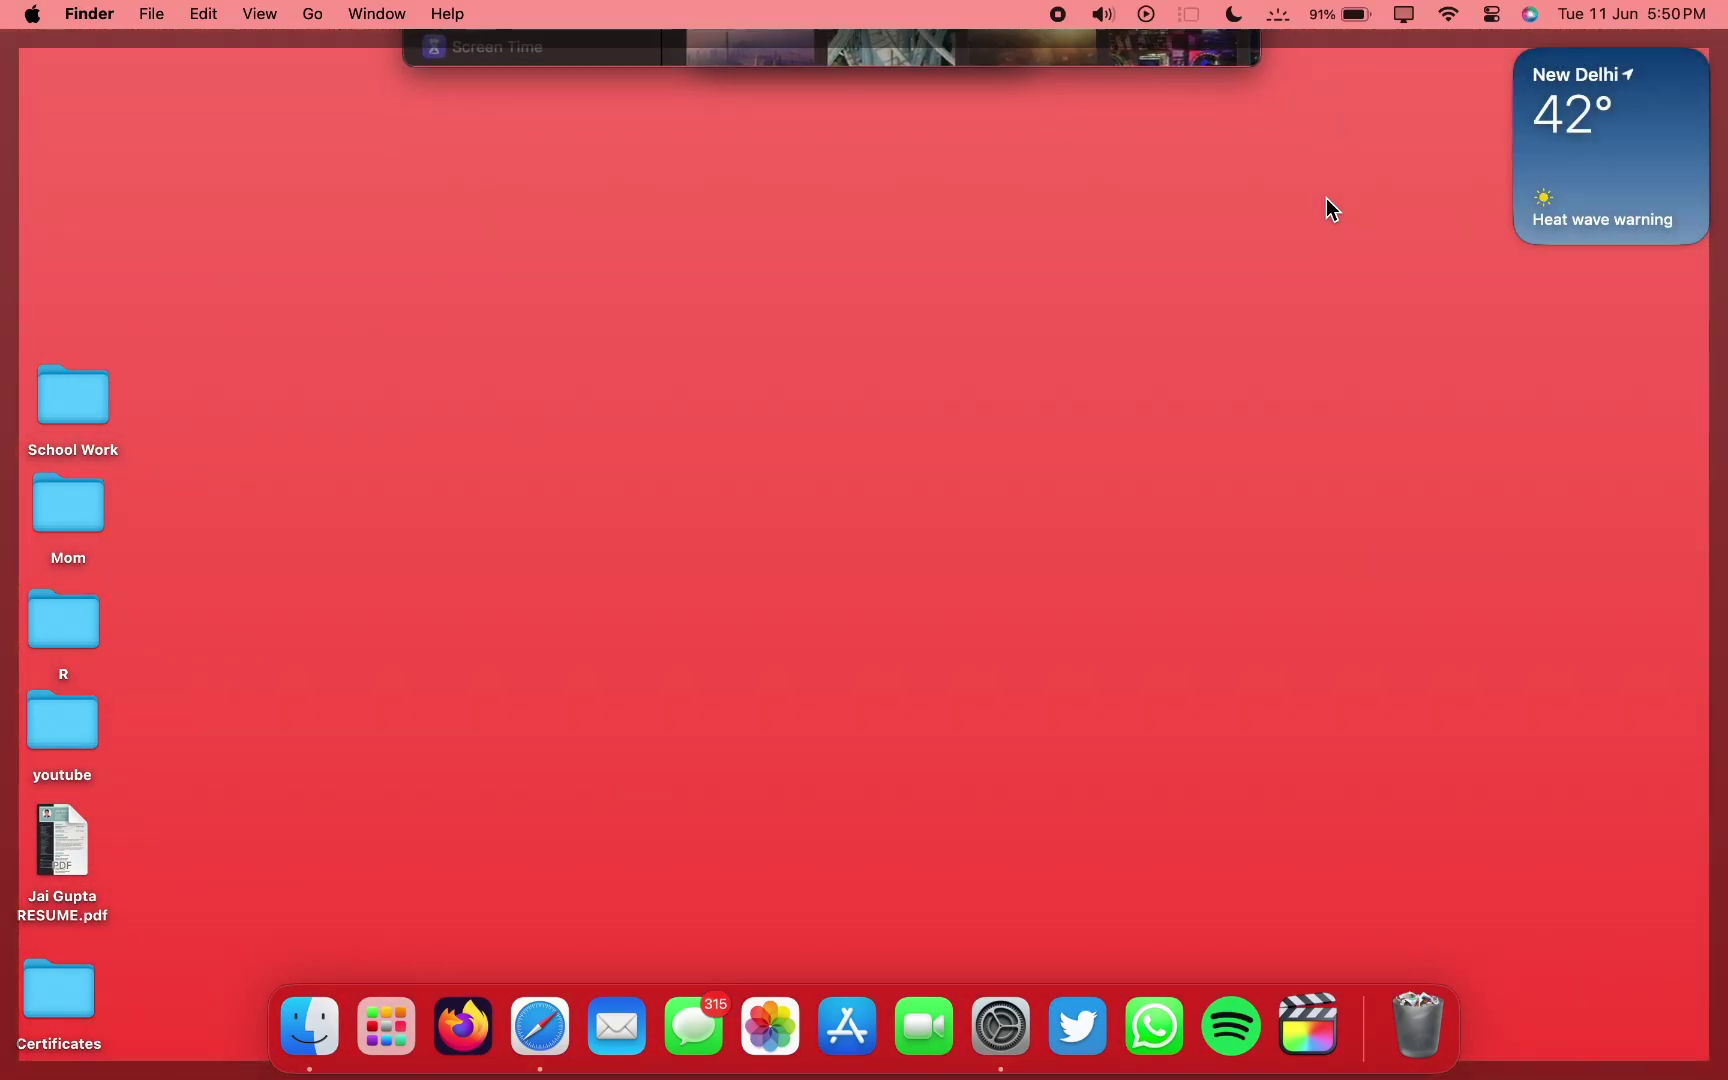
click(1226, 378)
click(1480, 398)
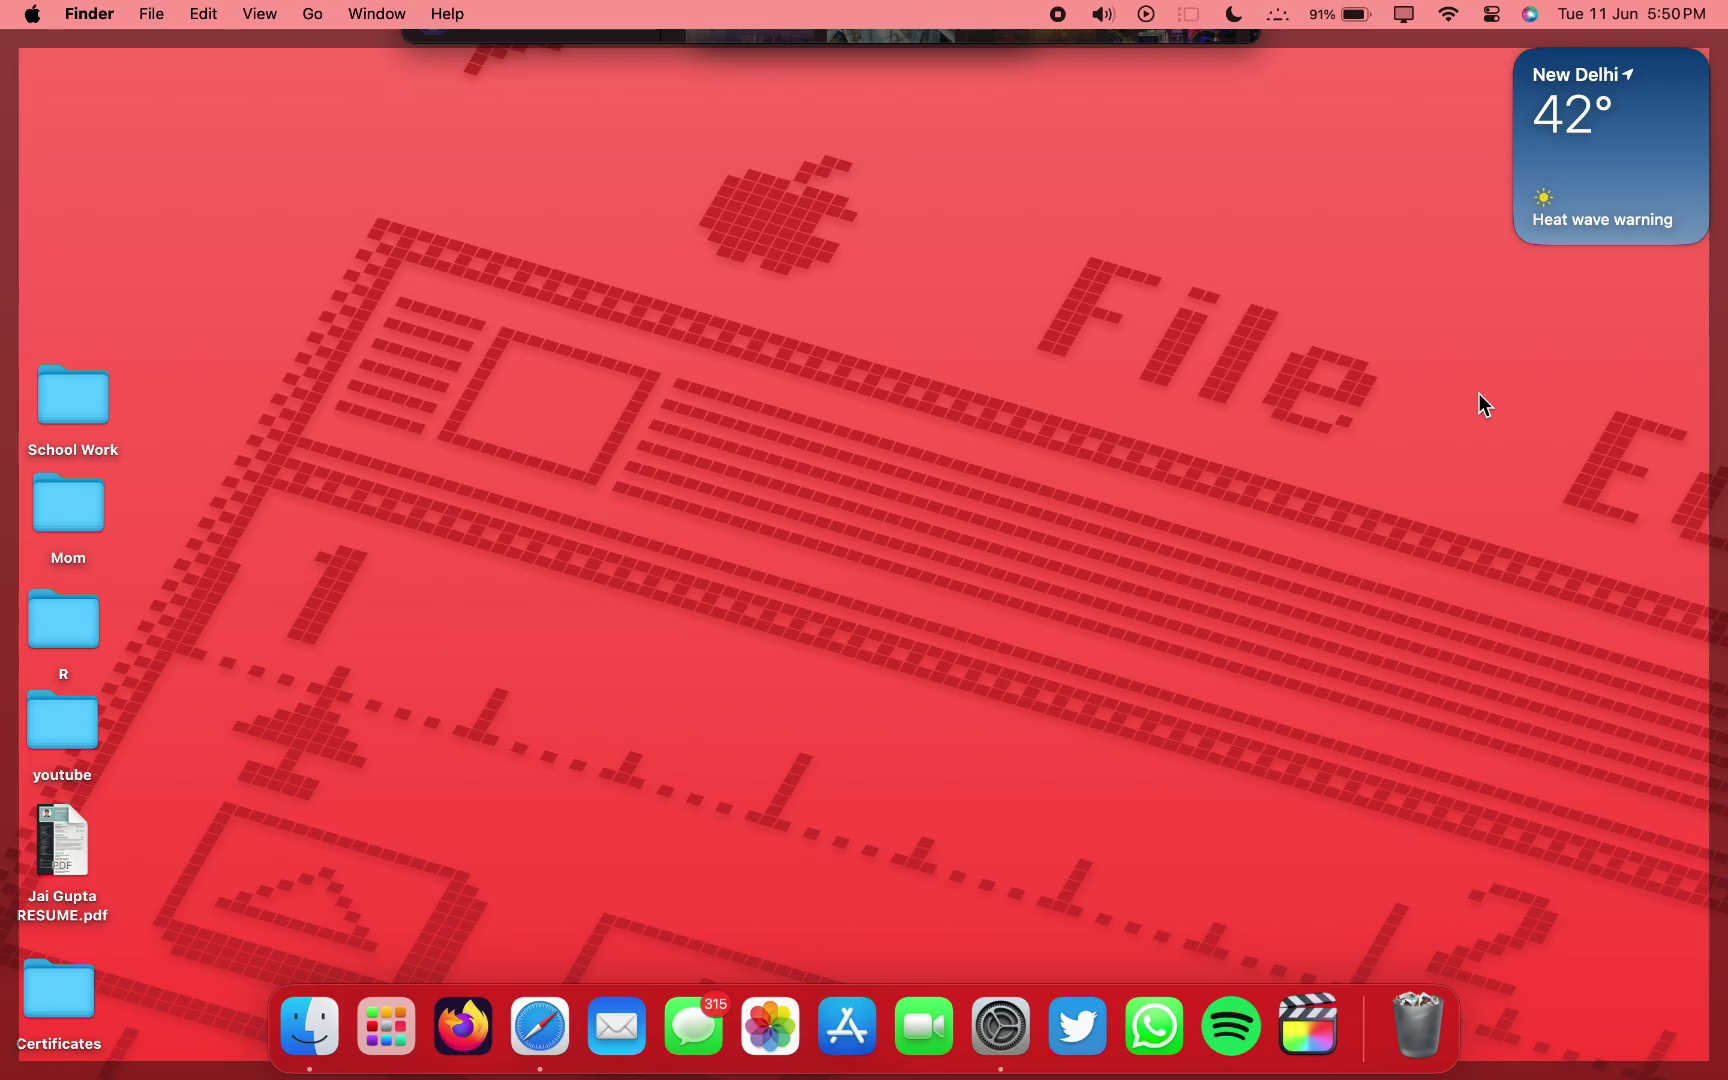
right_click(1404, 418)
click(1276, 503)
click(1001, 1027)
Return the Macintosh wallpaper to Dark, try Green, then set Accent colour and preview
click(1216, 146)
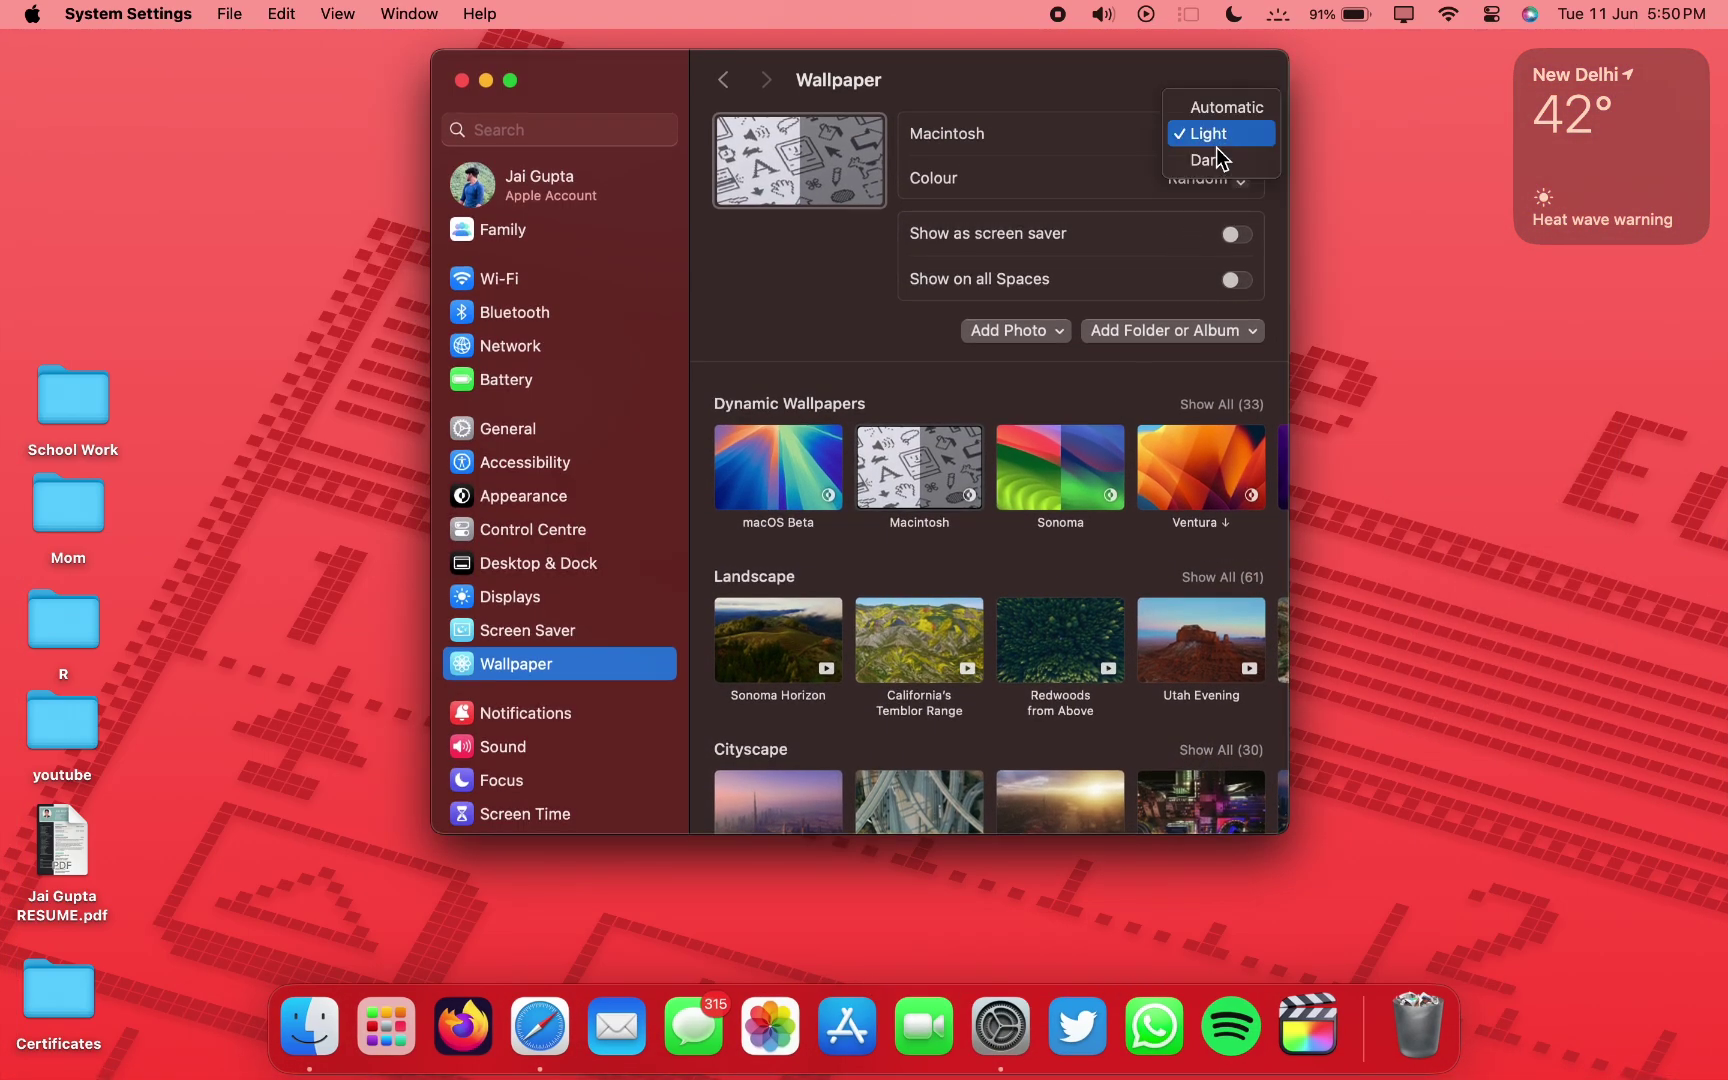
click(1216, 160)
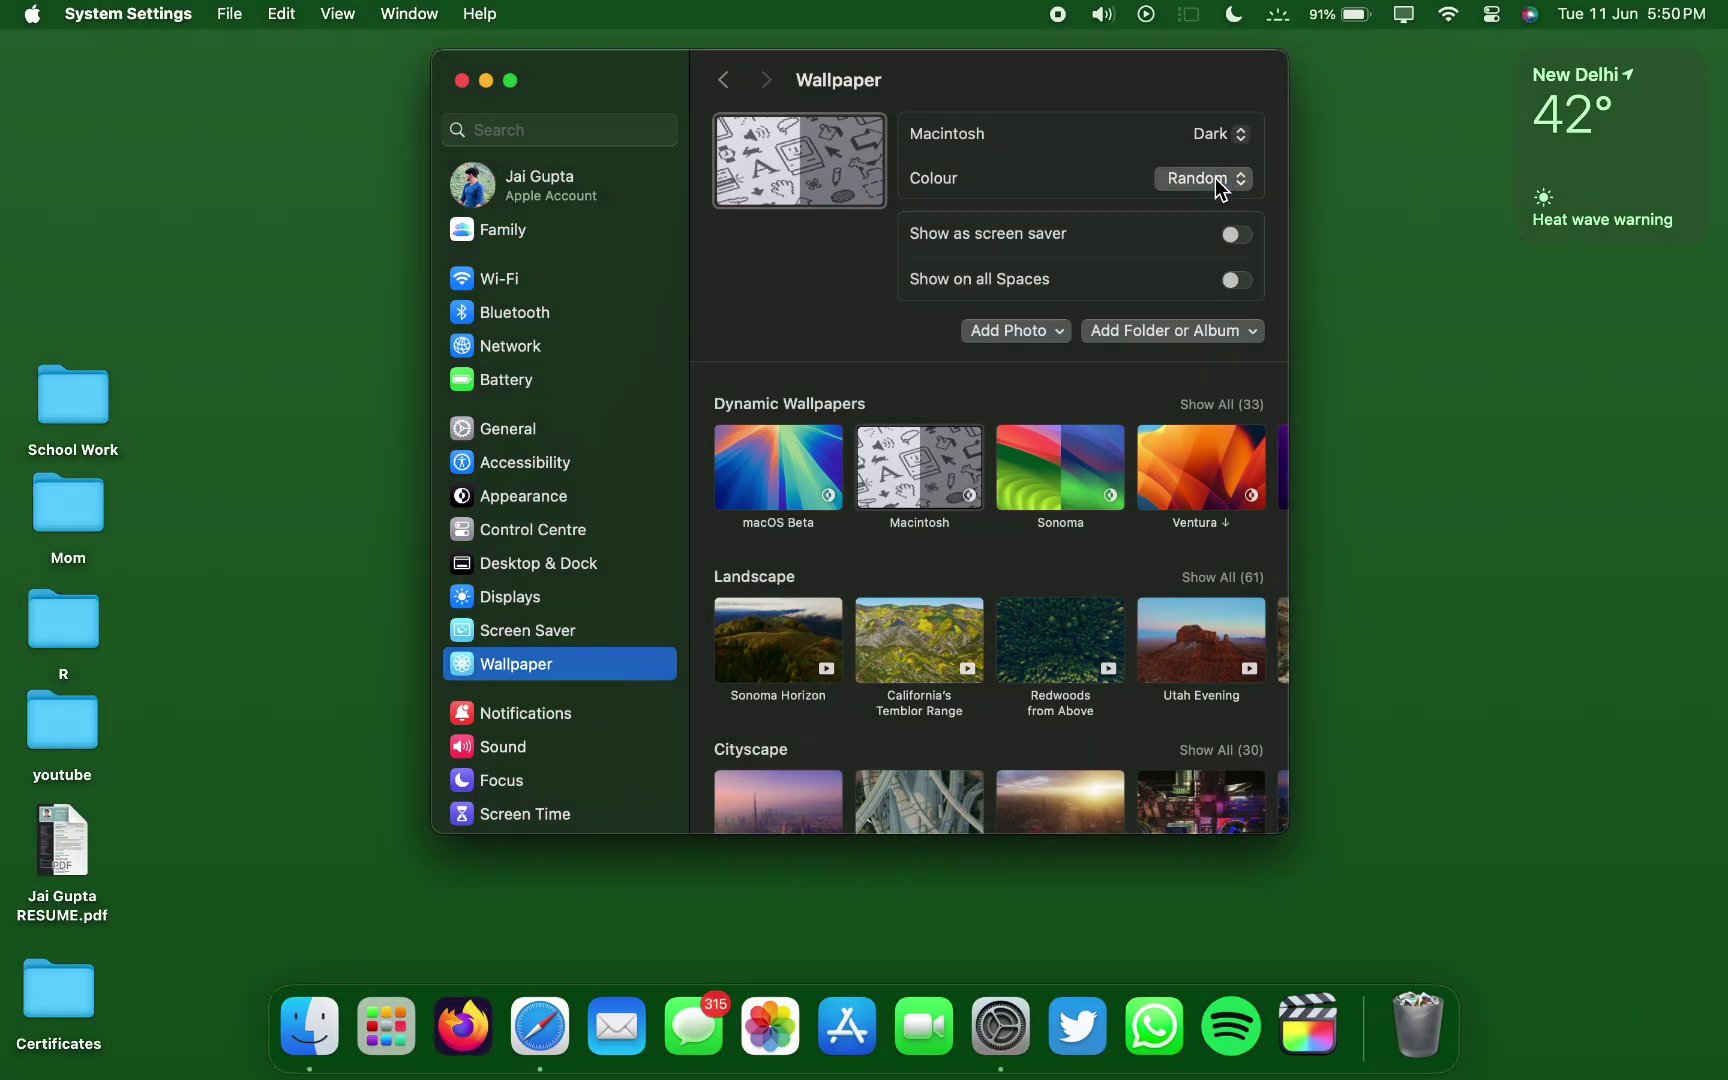
click(1215, 178)
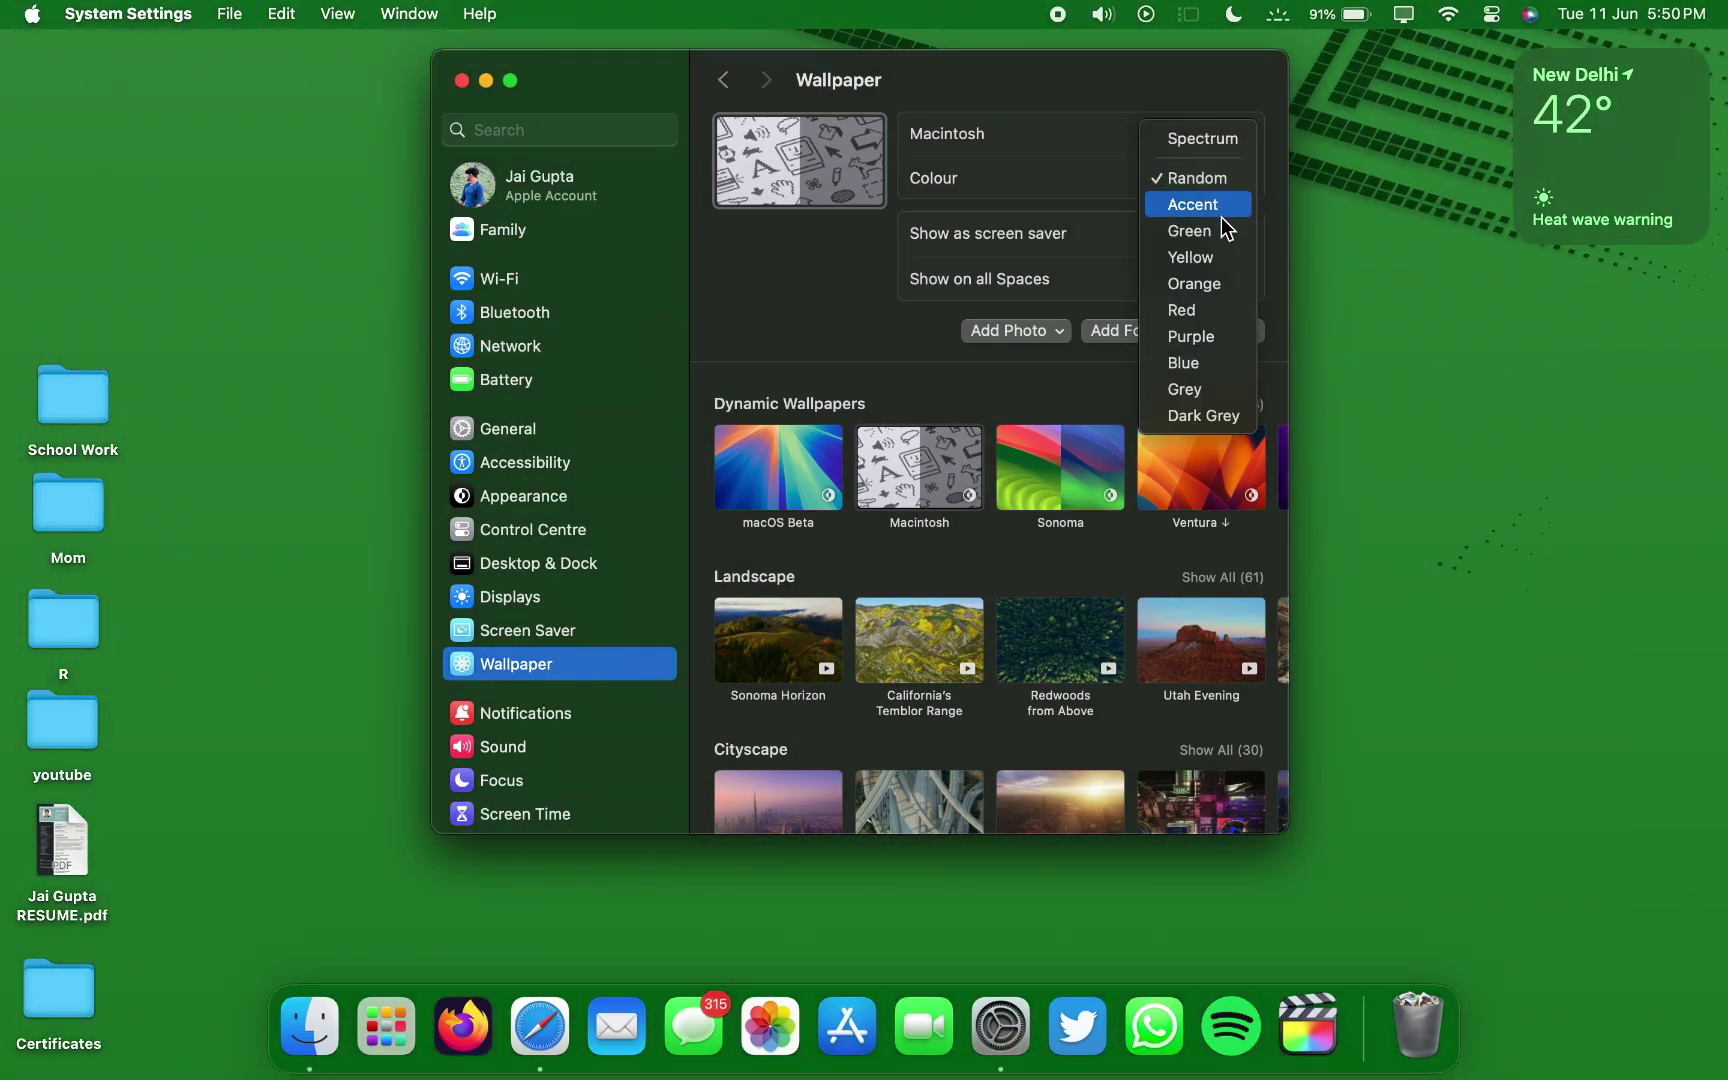
click(1221, 231)
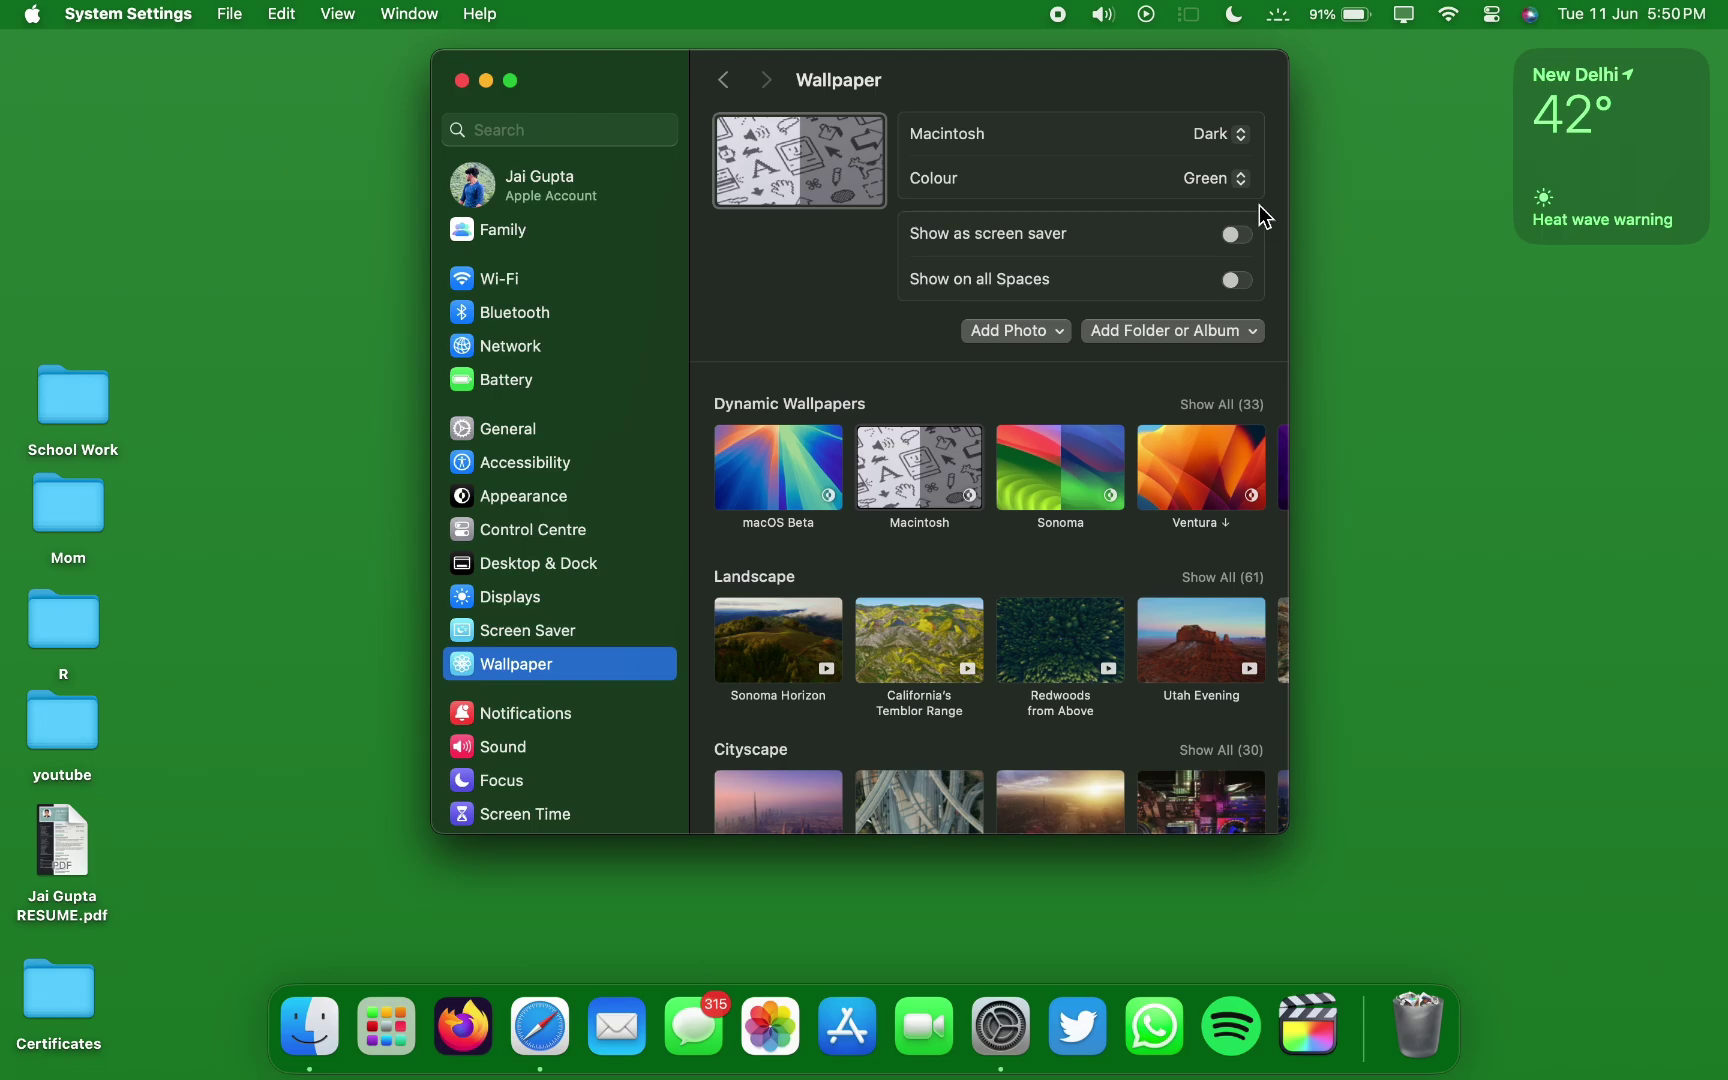
click(1242, 180)
click(1210, 152)
click(1310, 240)
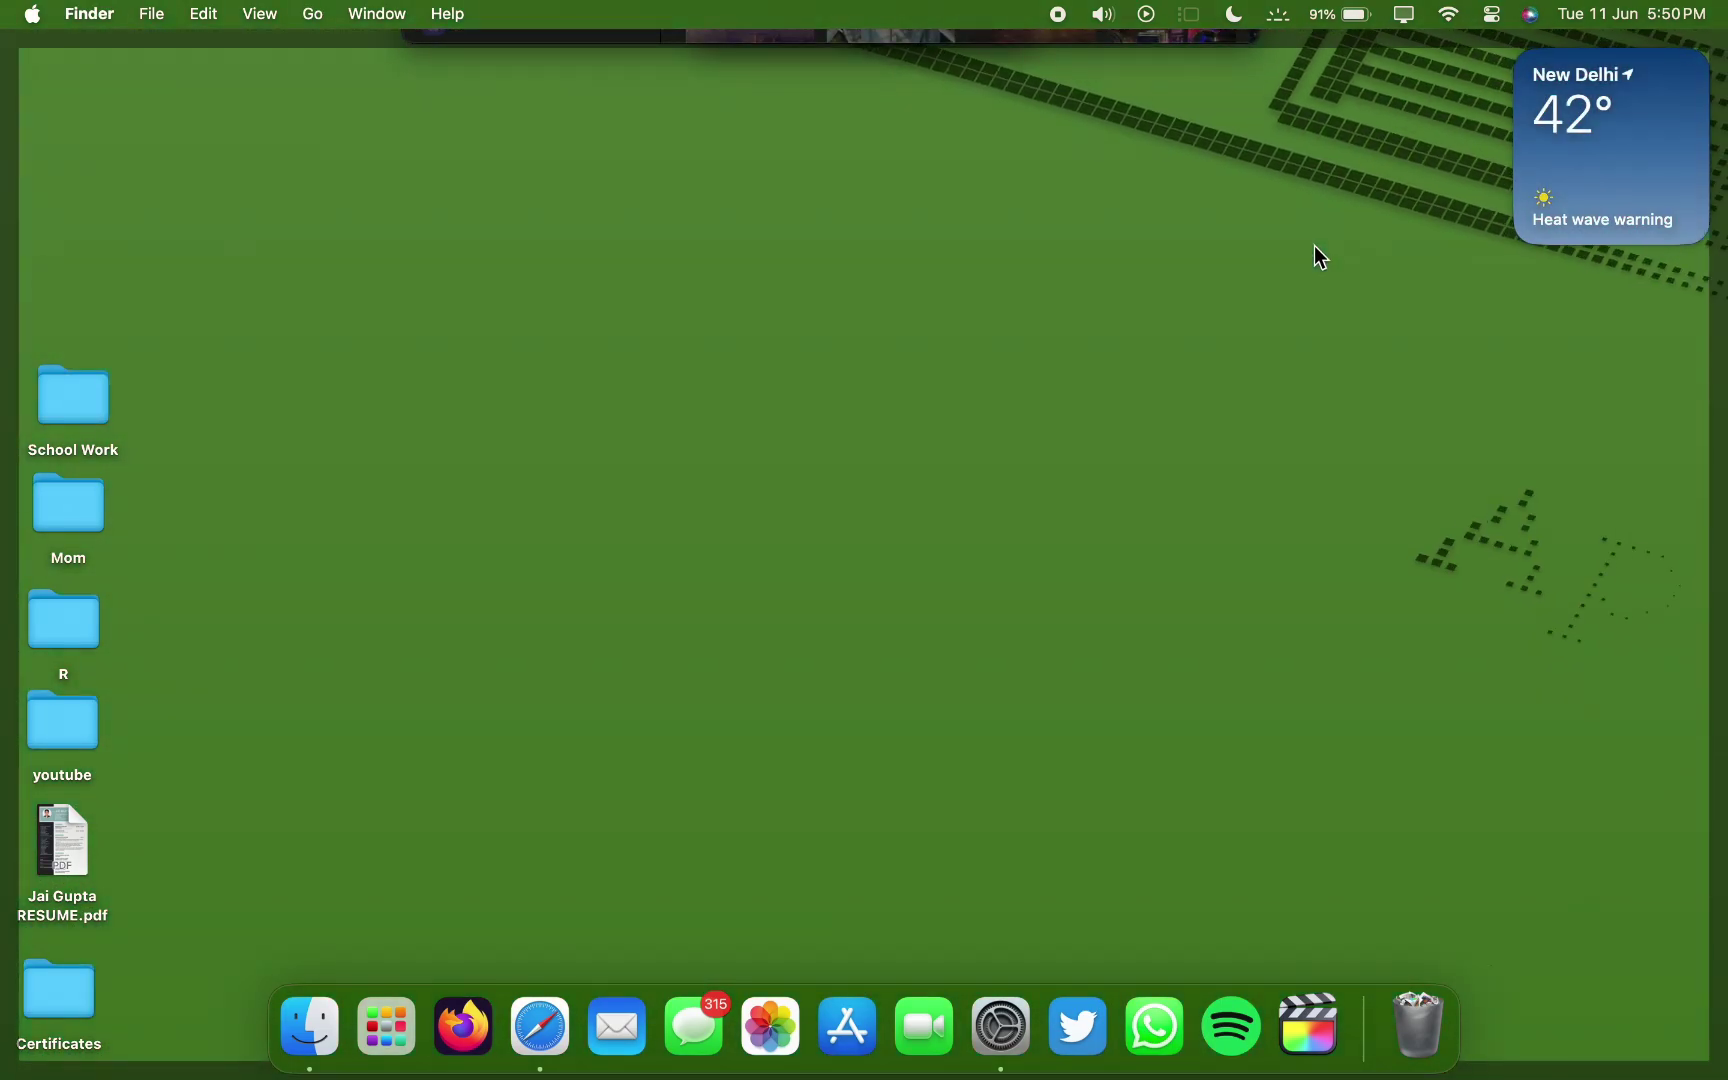
Change the Macintosh wallpaper colour to Green, then Yellow, and view the yellow desktop
click(1260, 312)
click(1228, 184)
click(1224, 203)
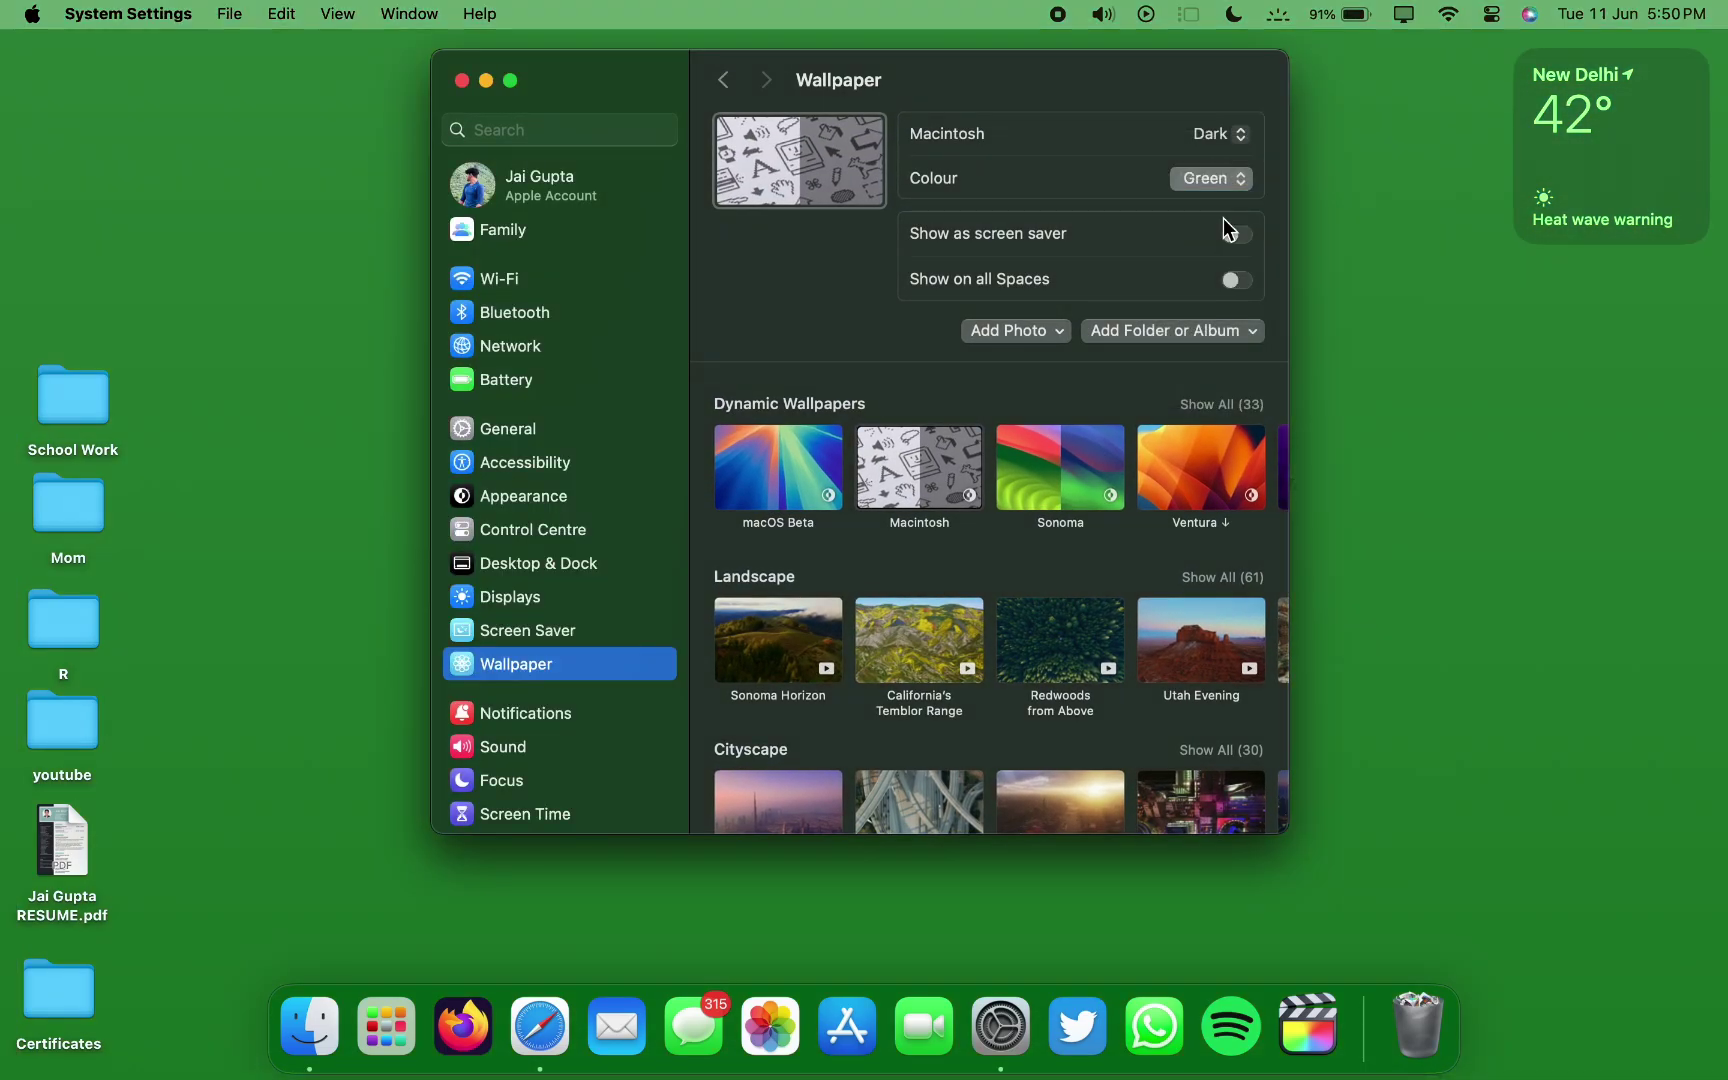
click(1214, 179)
click(1218, 212)
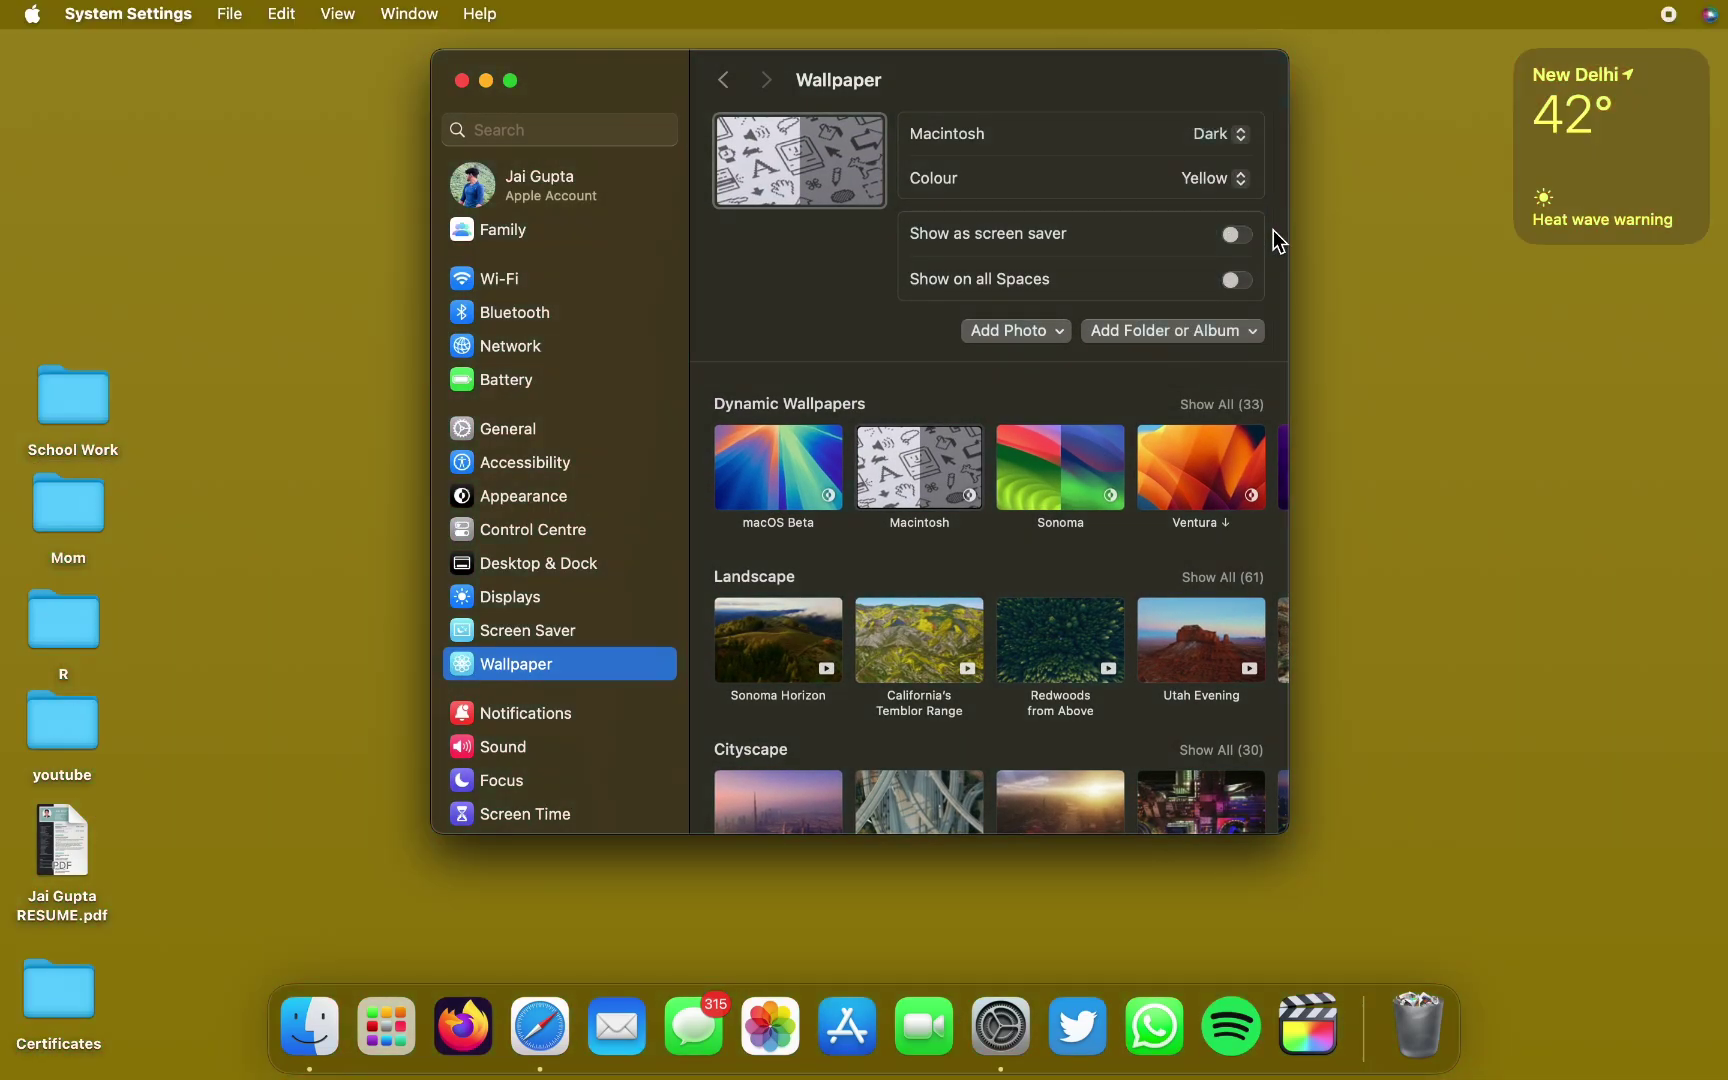
click(1331, 273)
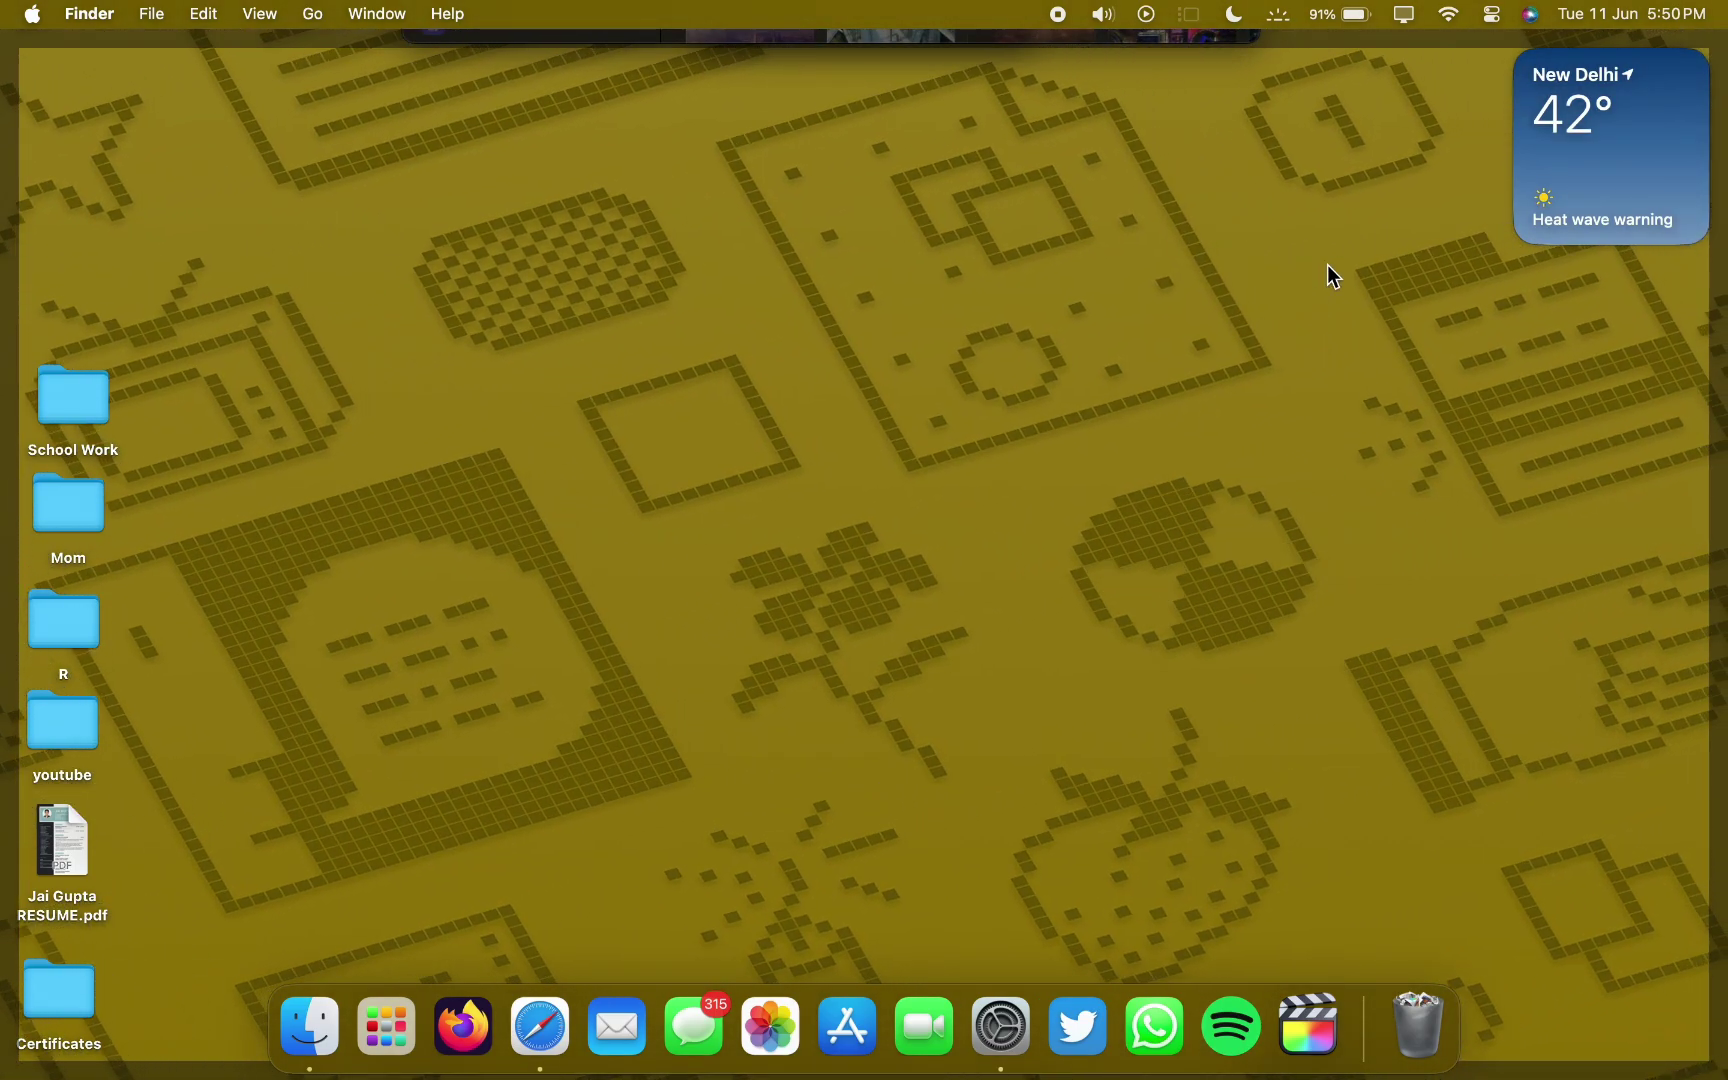
Set the wallpaper colour to Orange and view the orange desktop
click(1327, 265)
click(1205, 180)
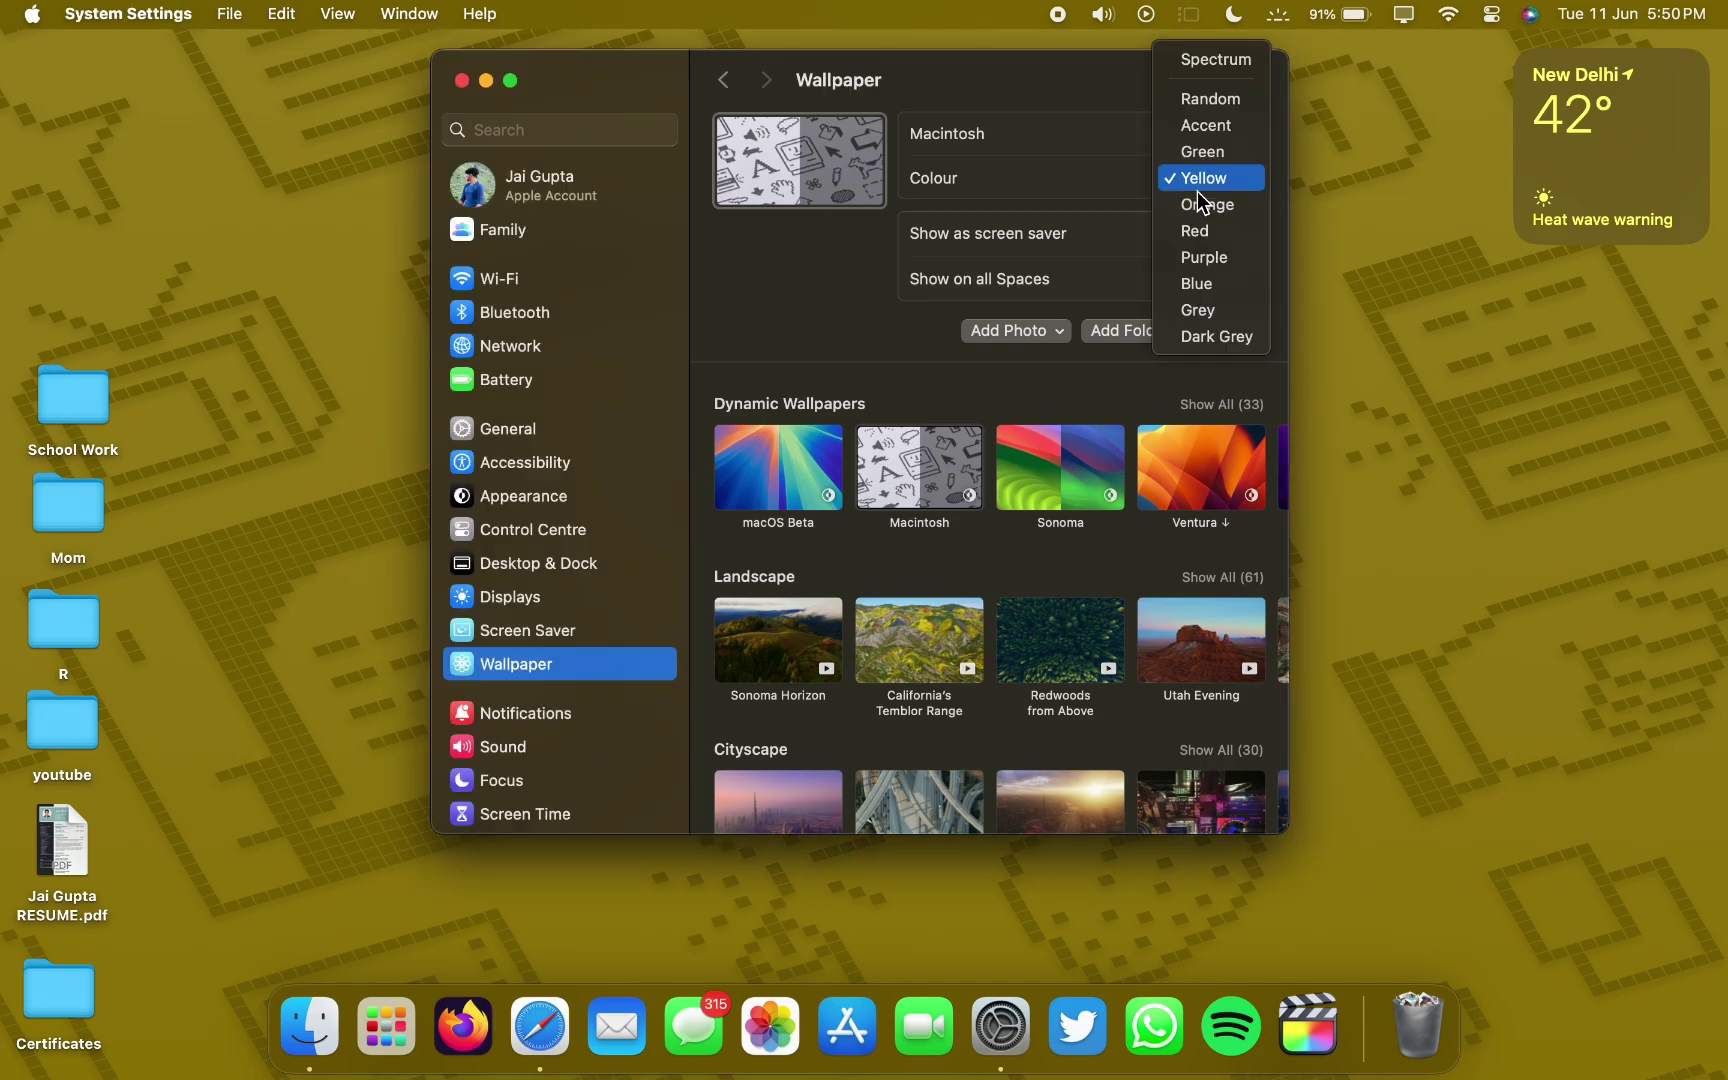
click(1205, 205)
click(1376, 288)
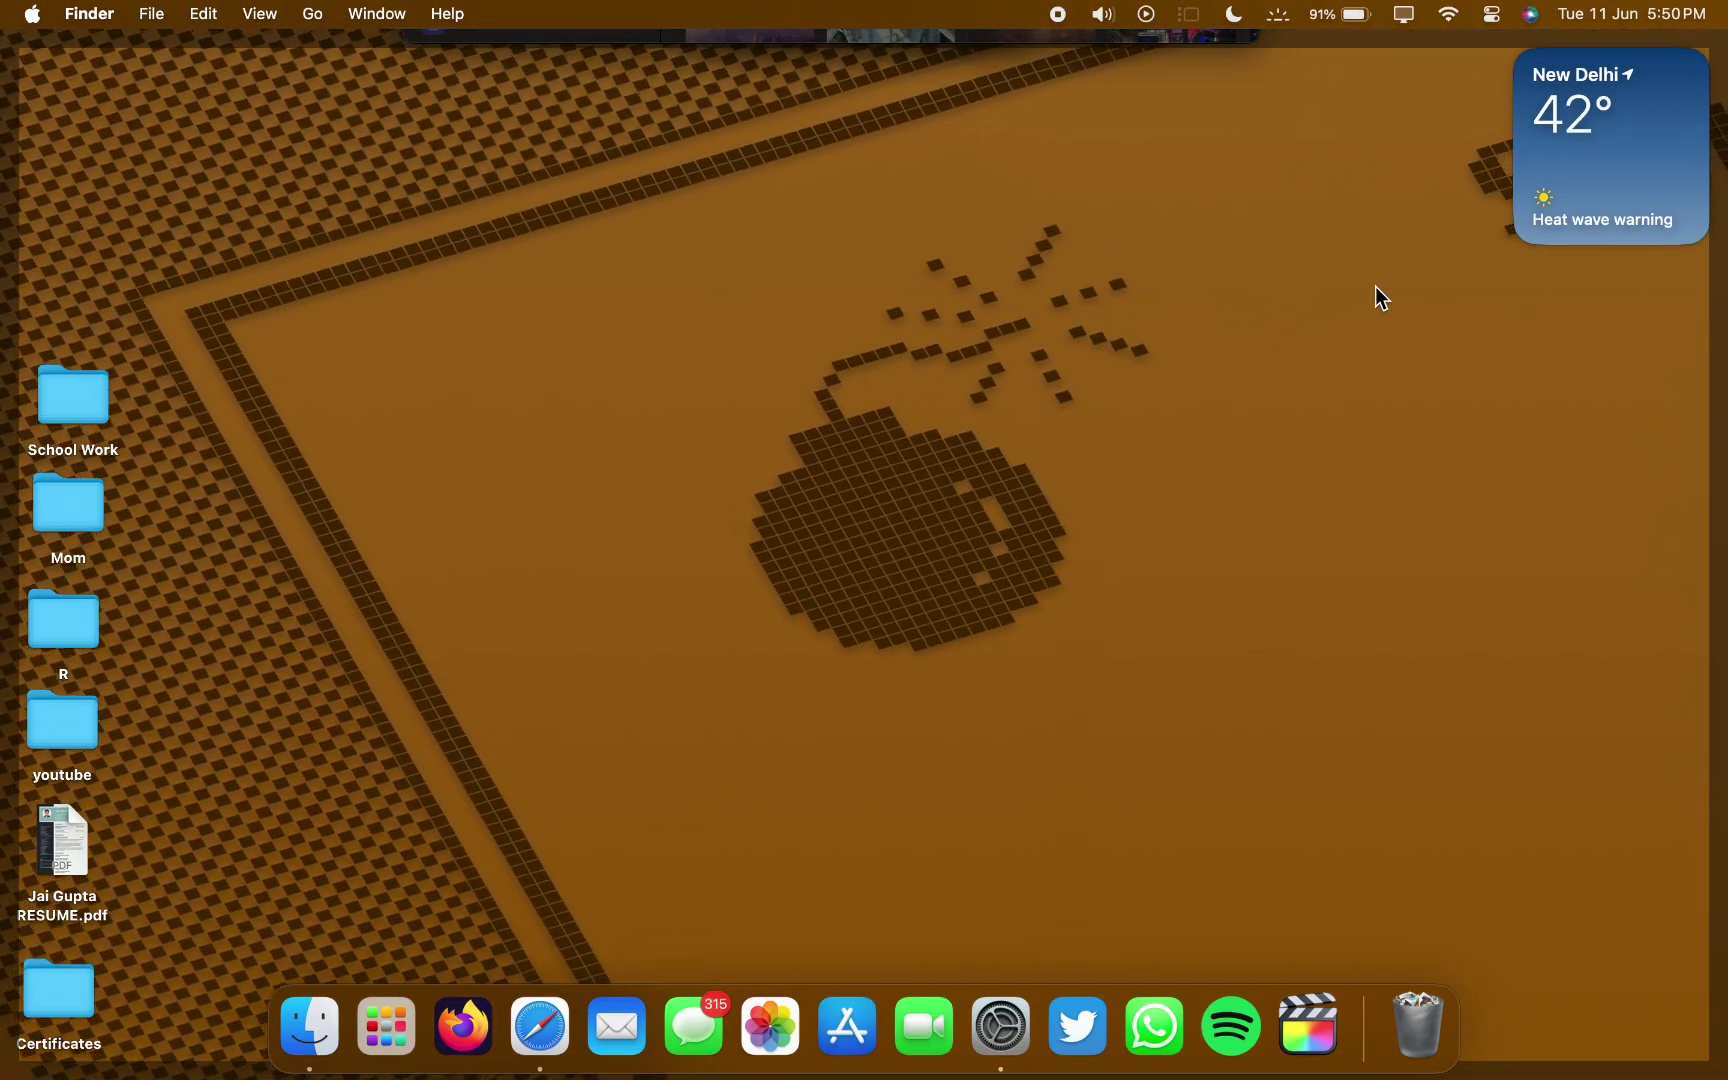
right_click(1376, 287)
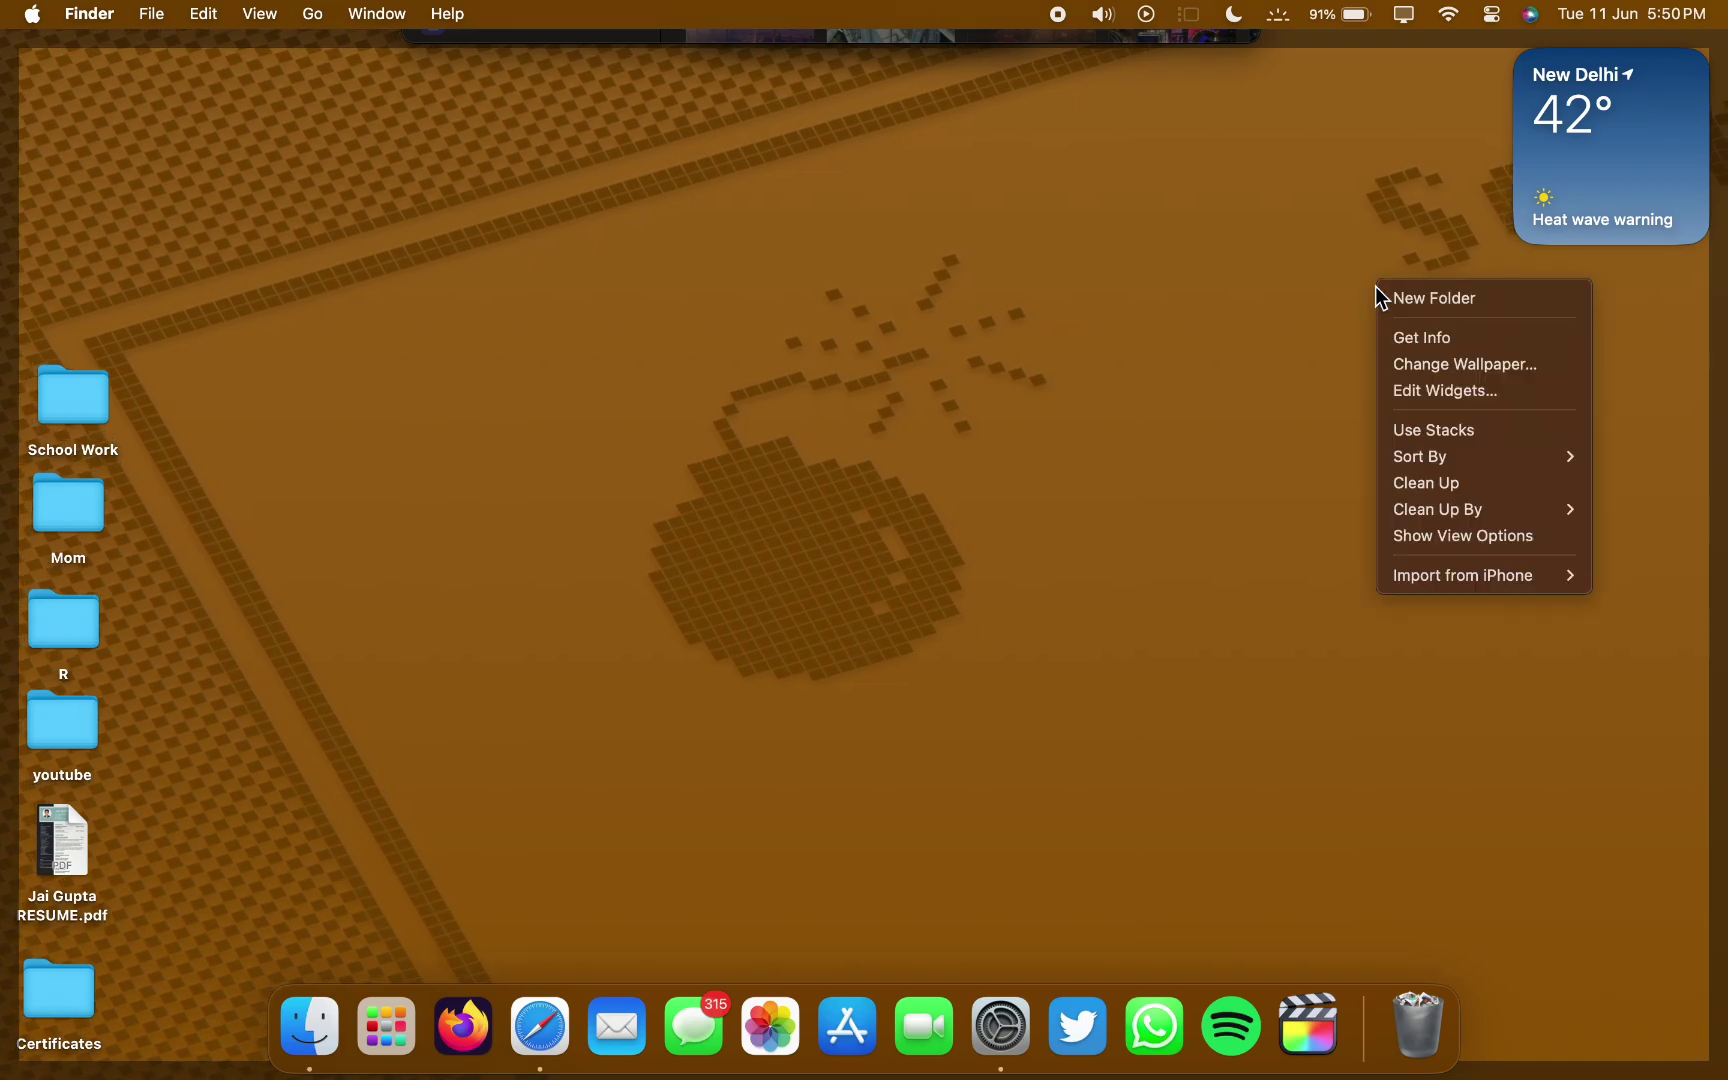
key(Escape)
Set the wallpaper colour to Red and view the red desktop
click(1376, 286)
click(1376, 286)
click(1257, 215)
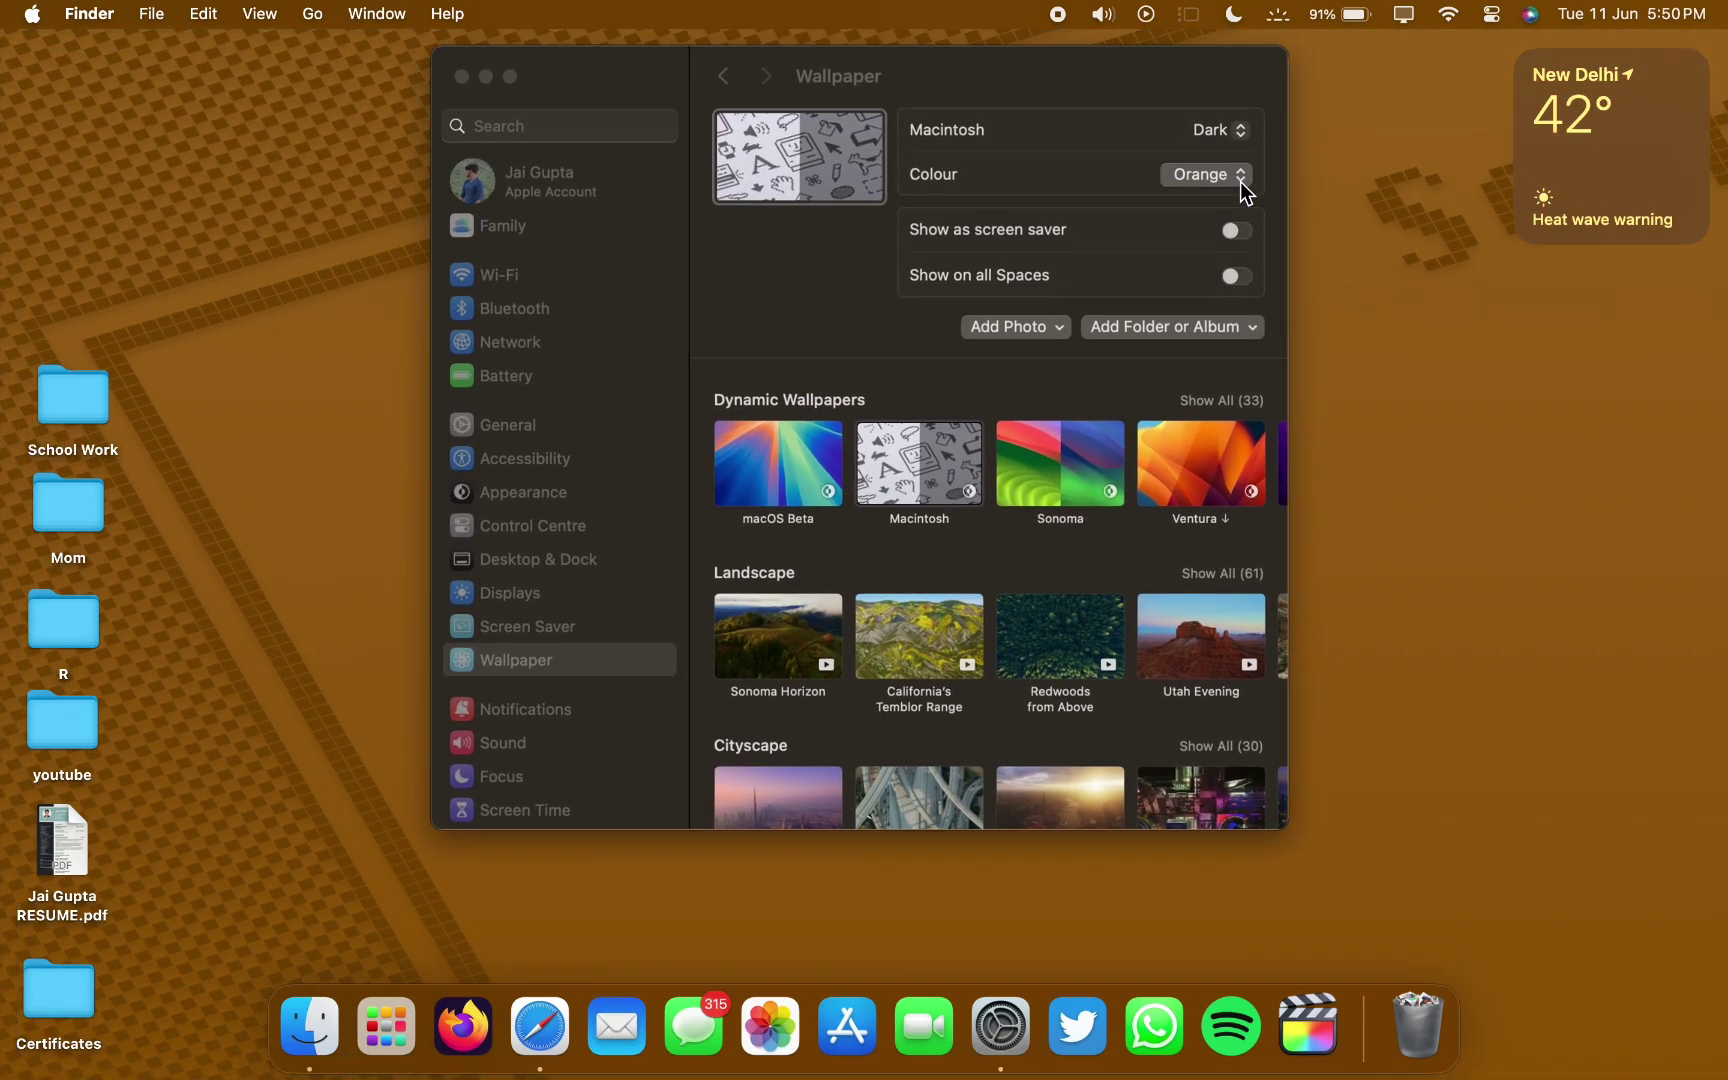
click(1242, 180)
click(1240, 205)
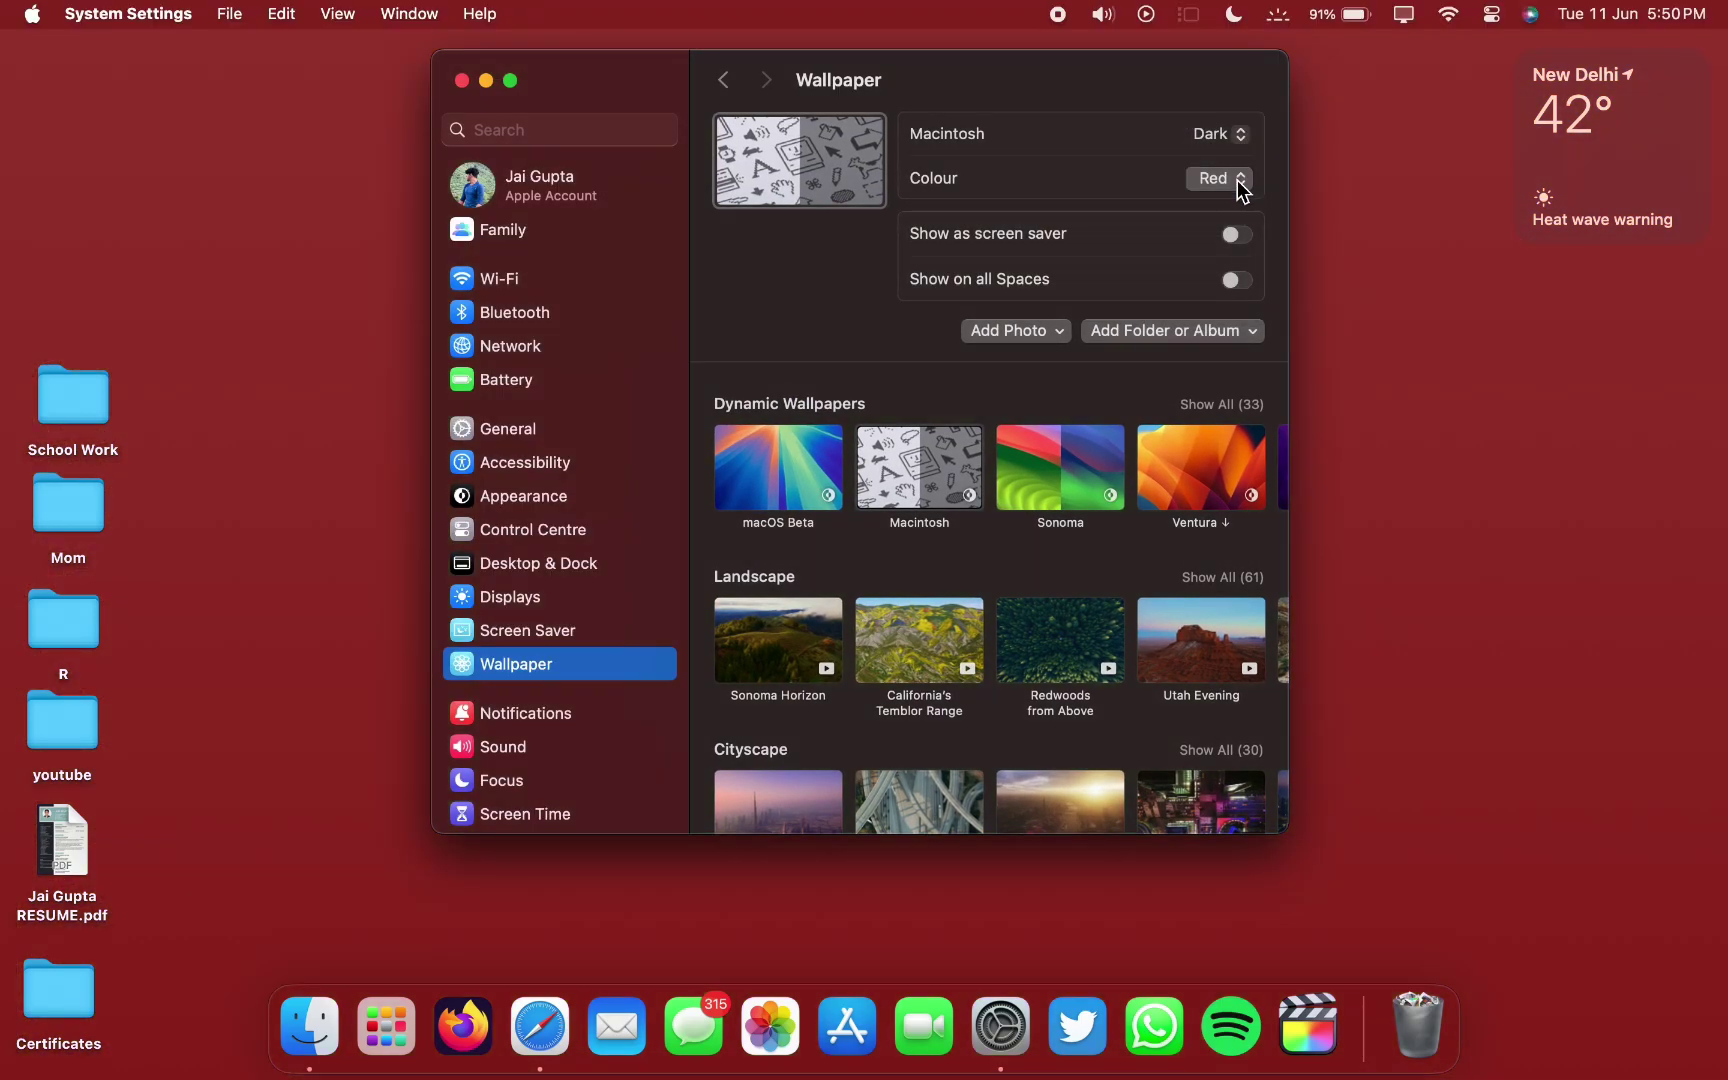
click(1240, 182)
click(1332, 223)
click(1332, 223)
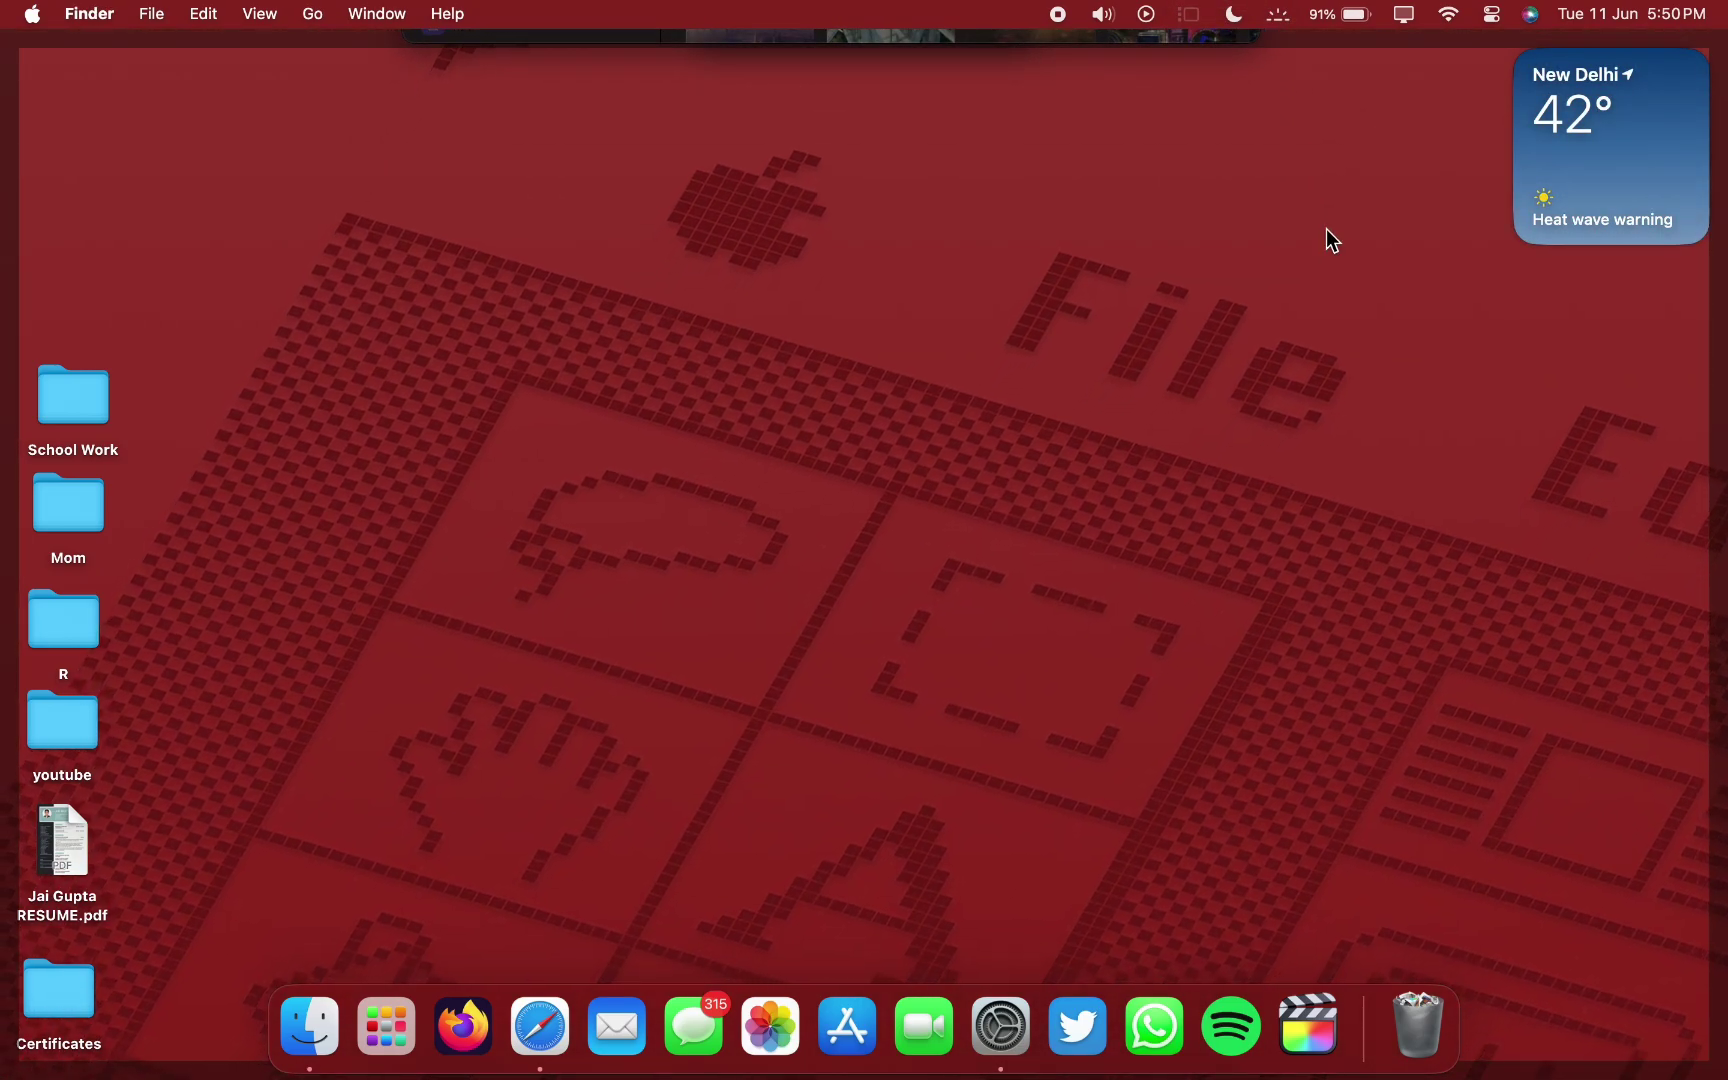
Set the wallpaper colour to Purple and view the purple desktop
click(1326, 230)
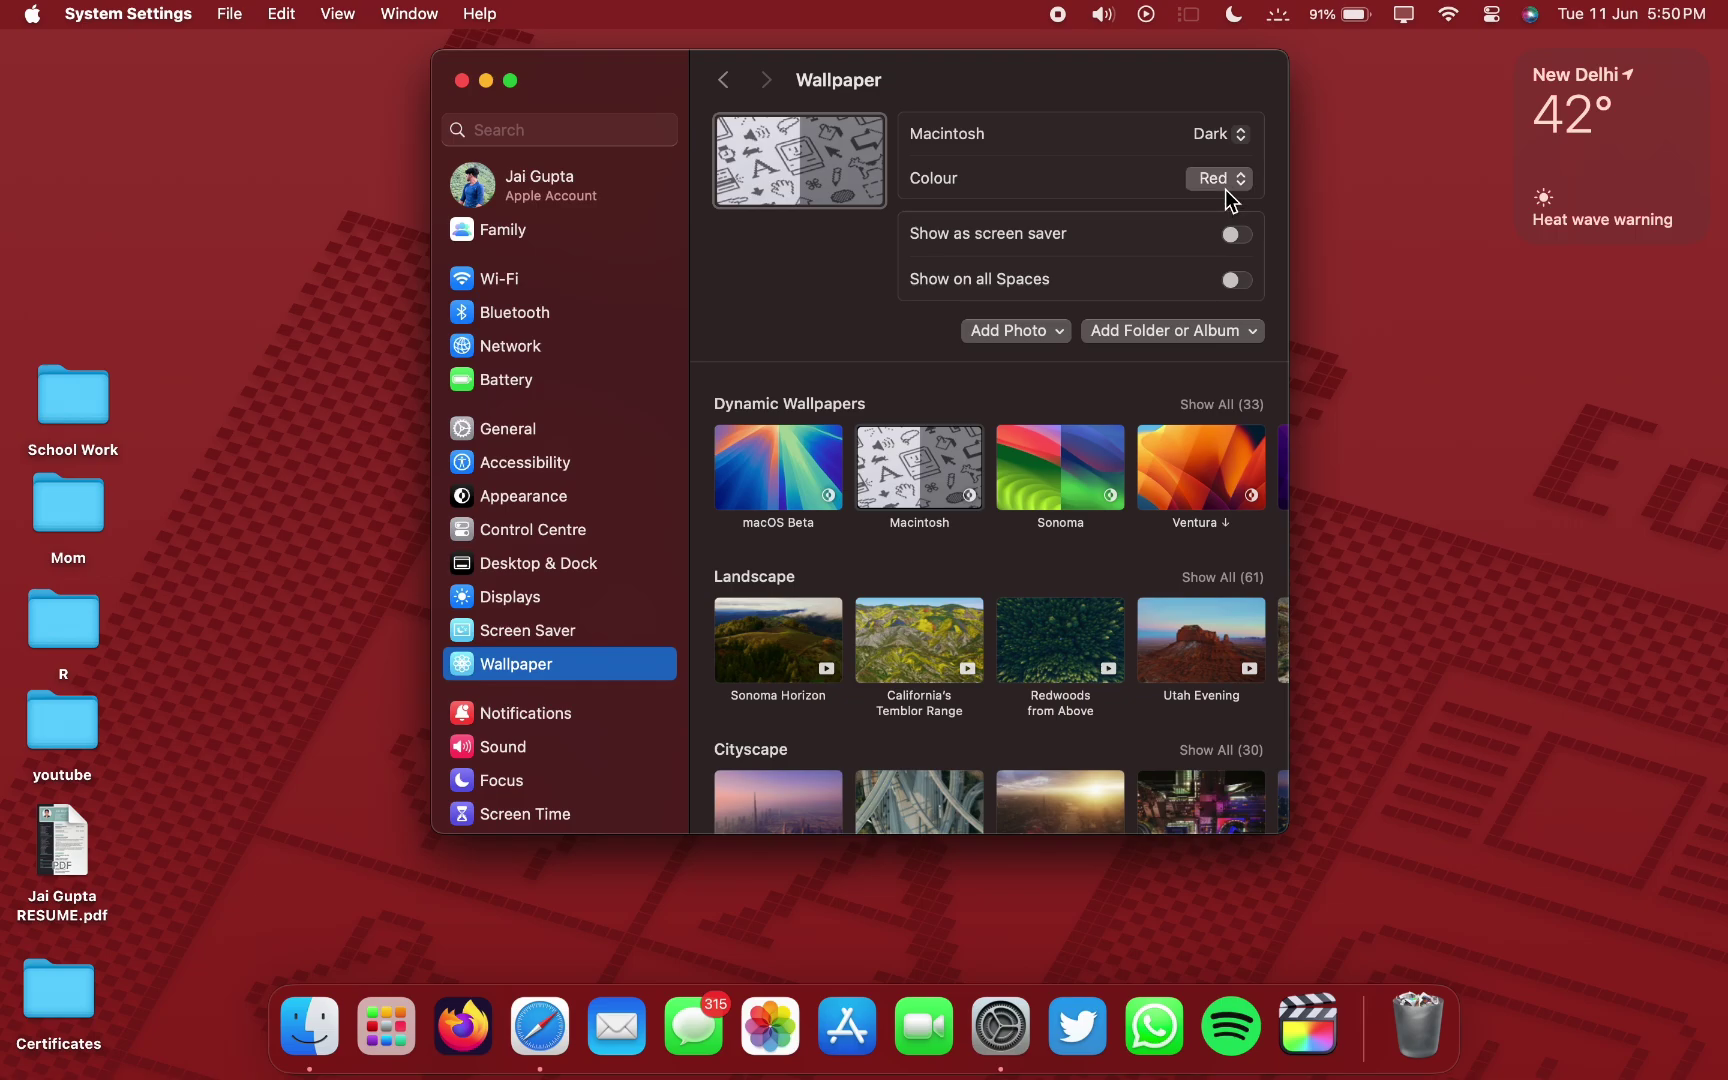
click(1226, 190)
click(1230, 201)
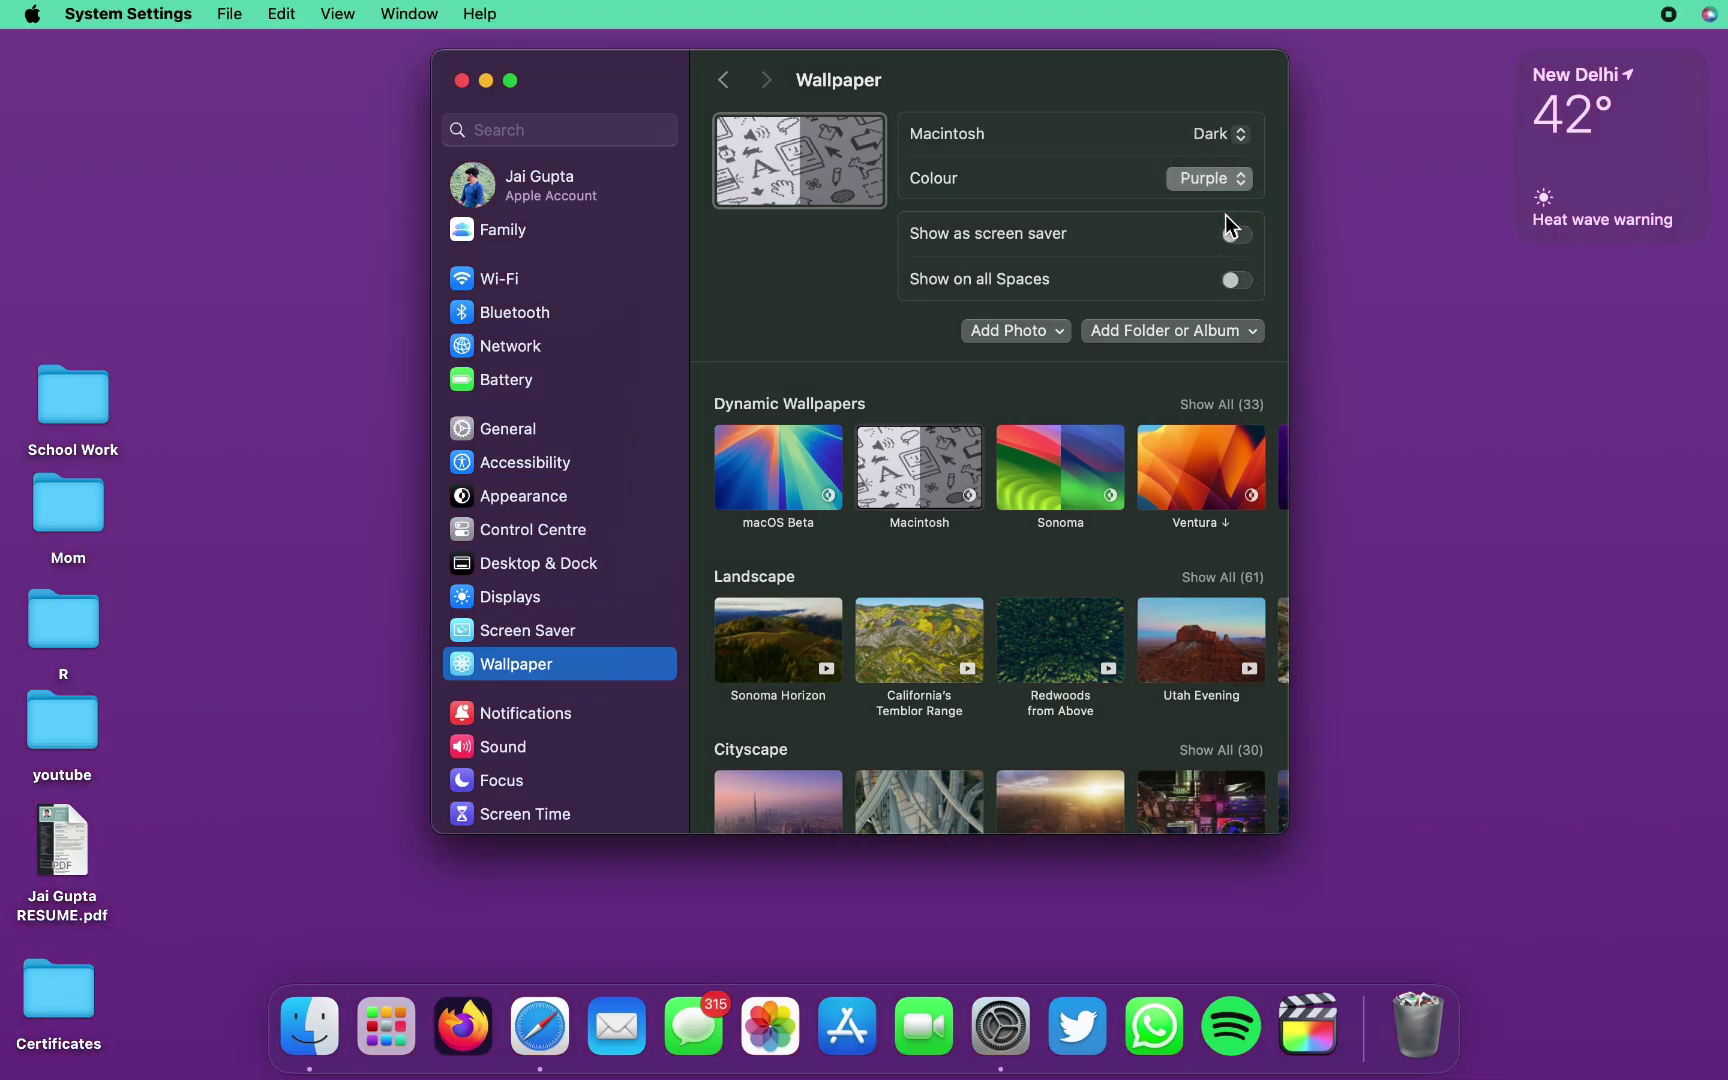
click(1289, 249)
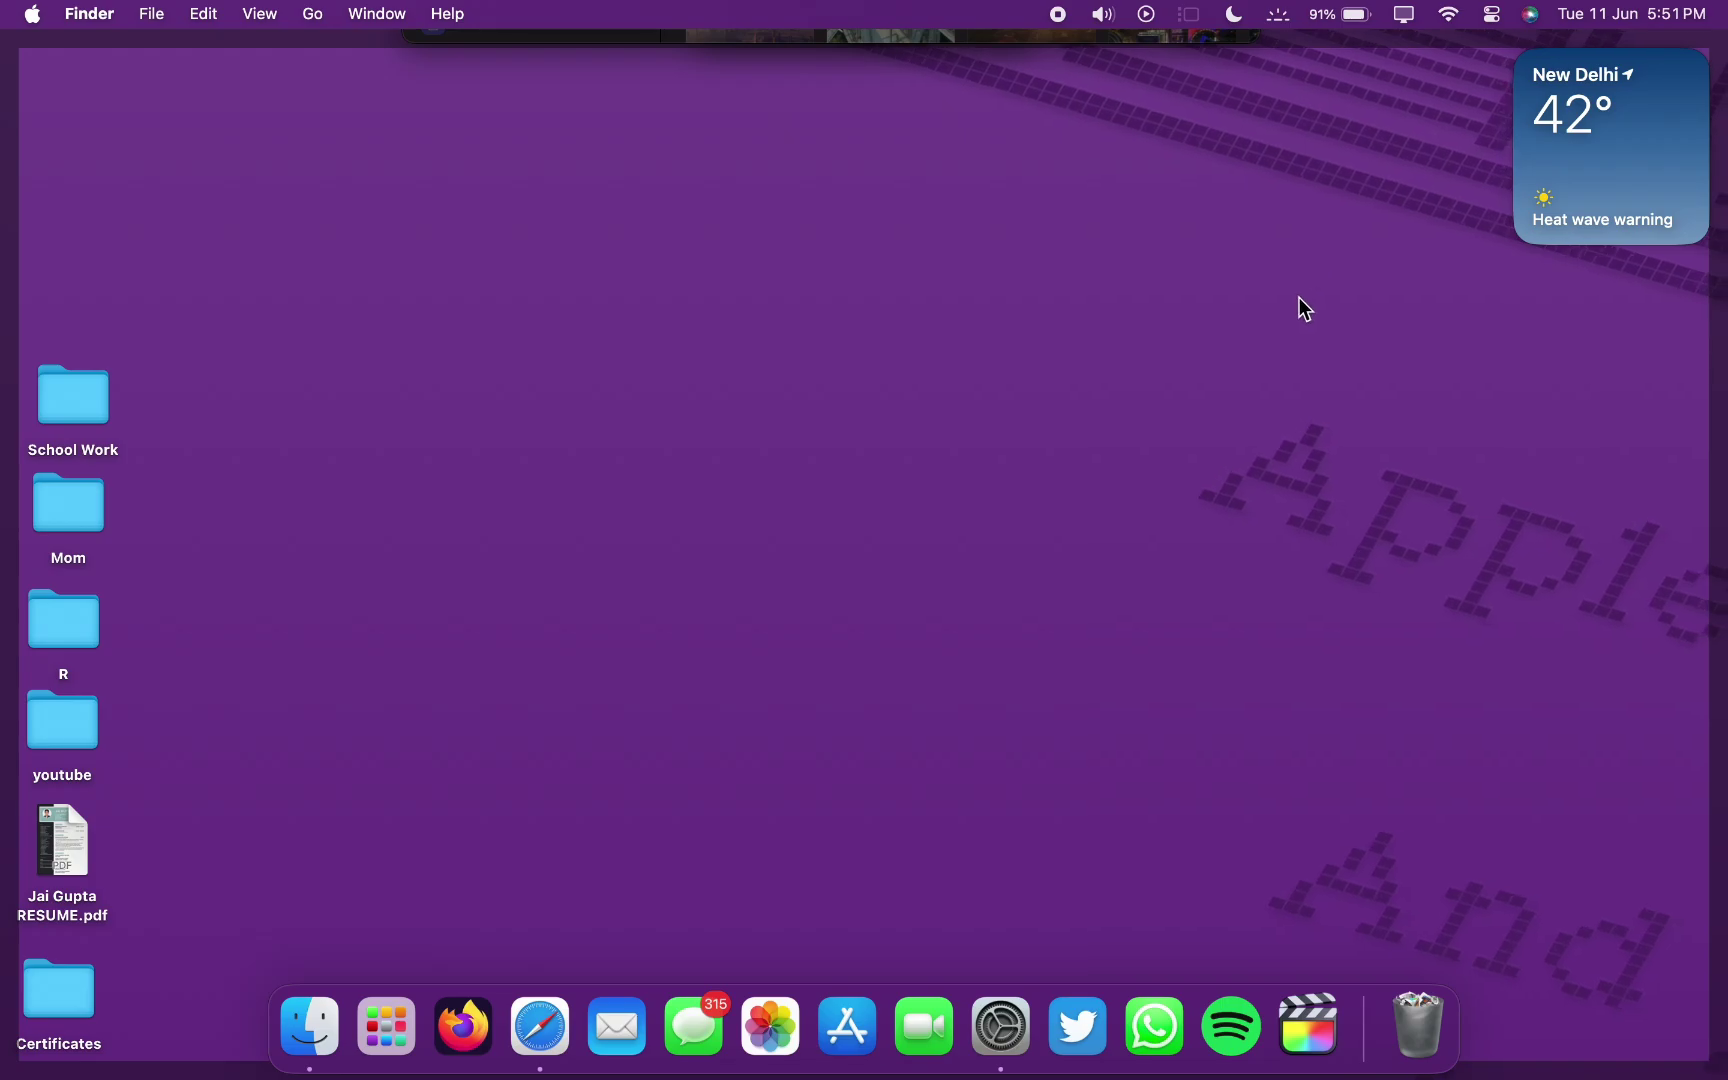
Set the wallpaper colour to Blue and view the blue pixel-art desktop
click(1300, 299)
click(1199, 178)
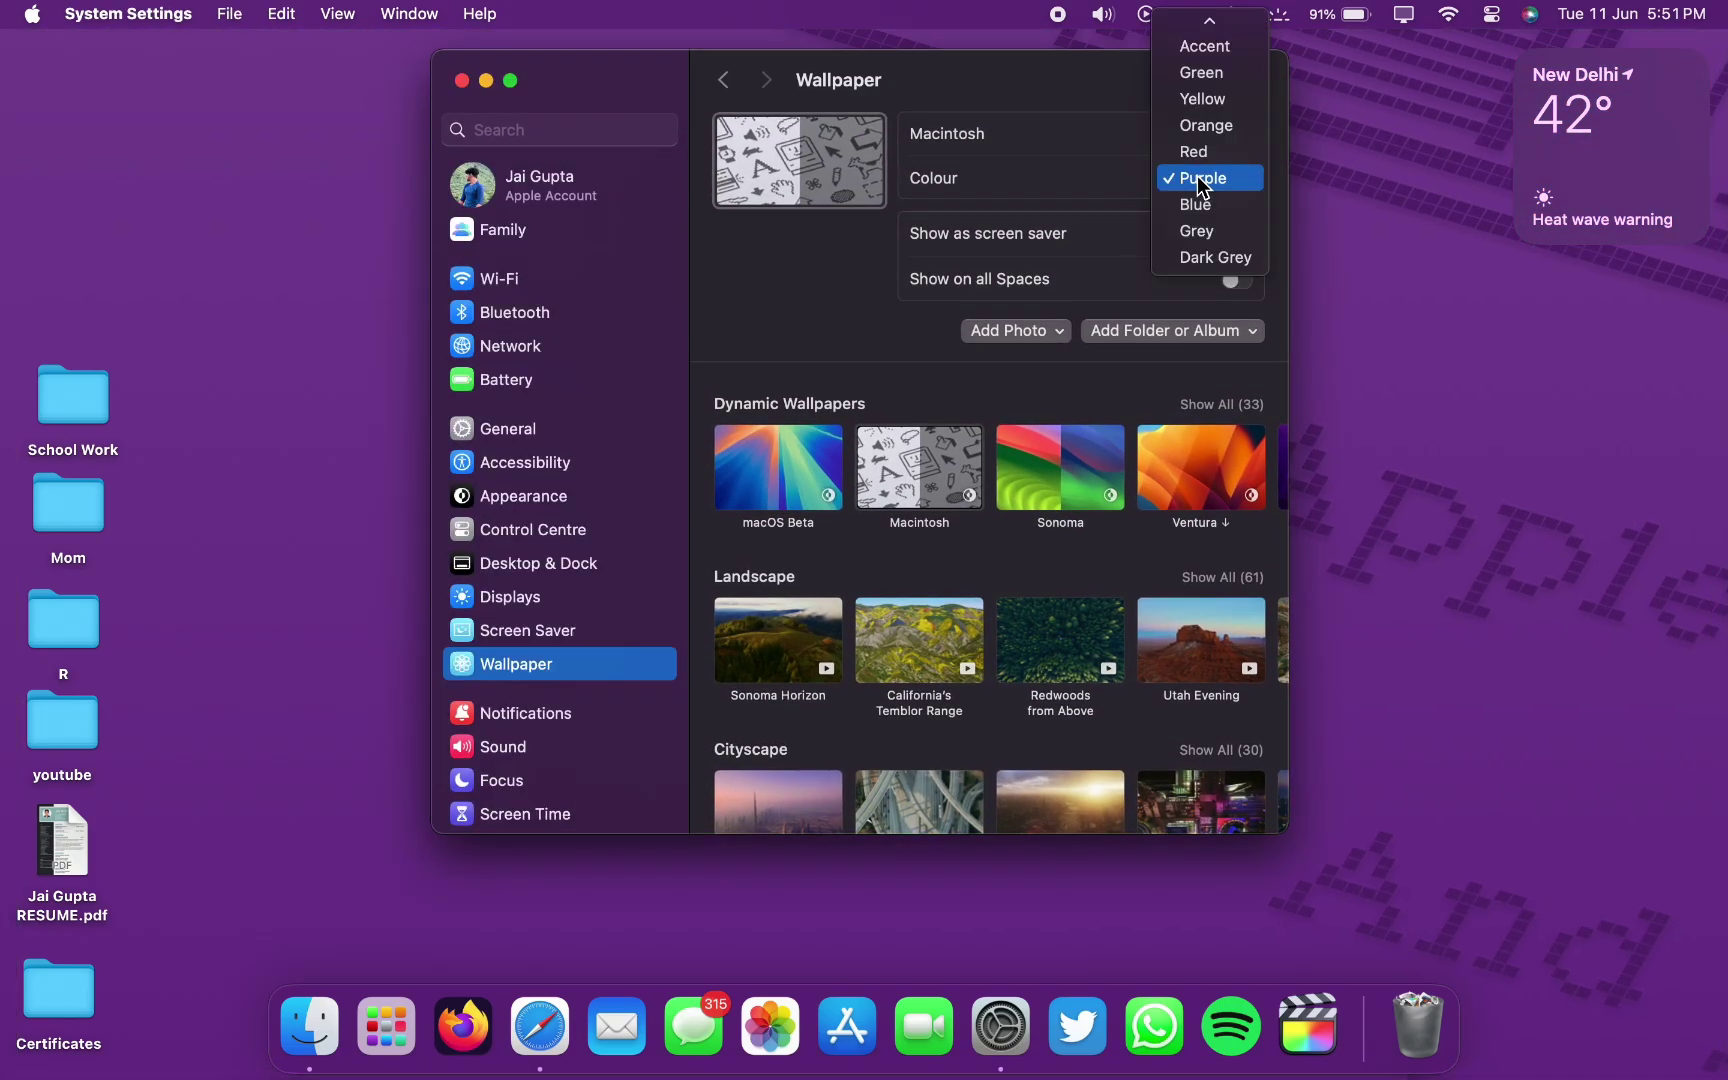
click(1199, 204)
click(1404, 248)
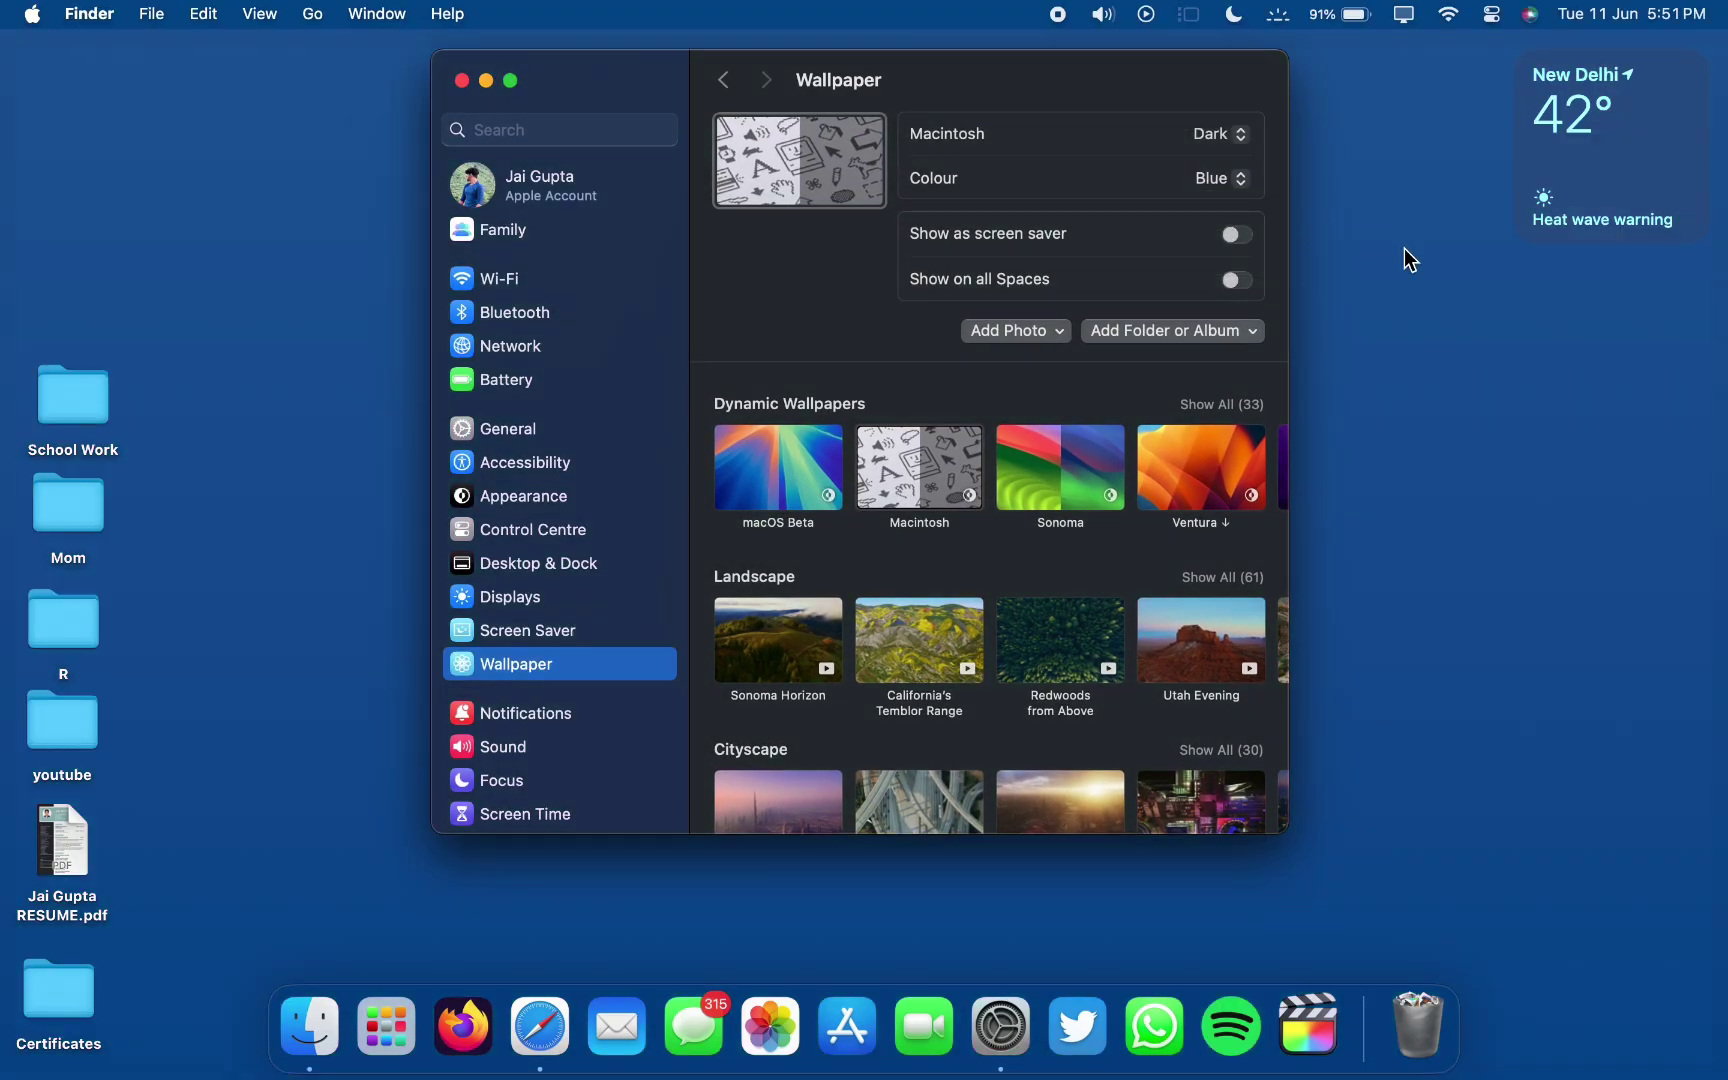